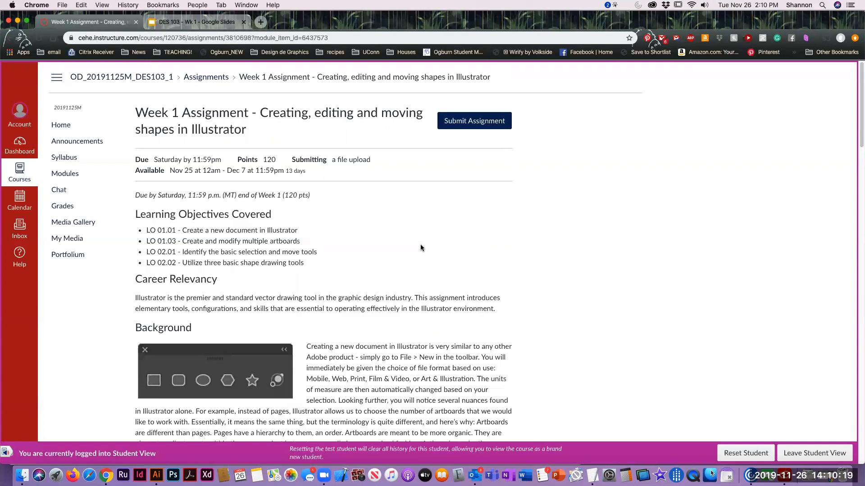
Read through the Week 1 assignment's learning objectives, career relevancy, background and prompt sections
{"action": "scroll", "coordinate": [484, 203], "scroll_direction": "down", "scroll_amount": 4}
{"action": "scroll", "coordinate": [487, 266], "scroll_direction": "down", "scroll_amount": 1}
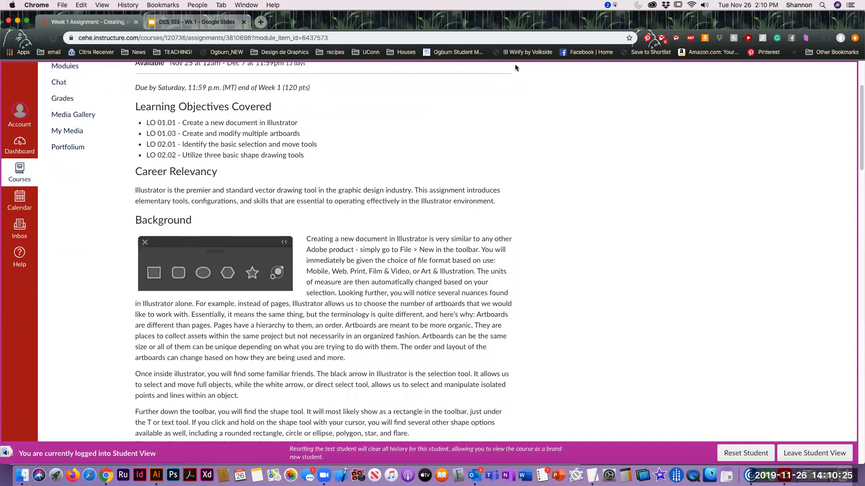
{"action": "scroll", "coordinate": [461, 240], "scroll_direction": "down", "scroll_amount": 5}
{"action": "scroll", "coordinate": [462, 241], "scroll_direction": "down", "scroll_amount": 2}
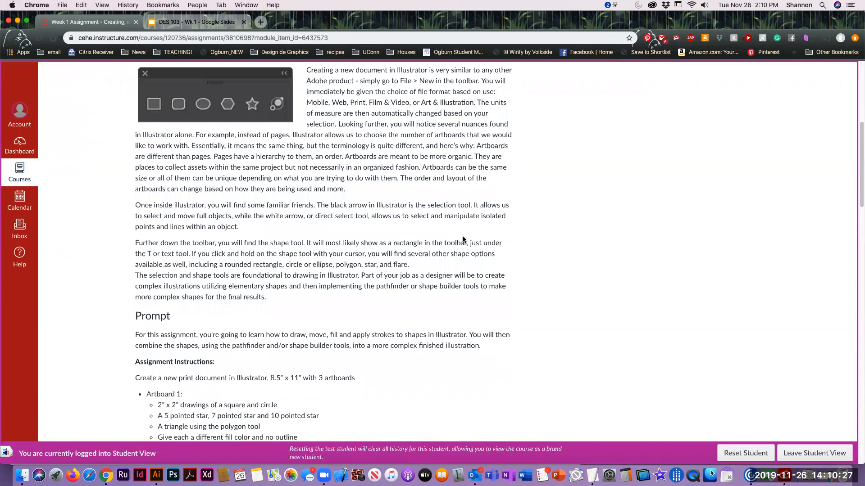
{"action": "scroll", "coordinate": [464, 242], "scroll_direction": "down", "scroll_amount": 2}
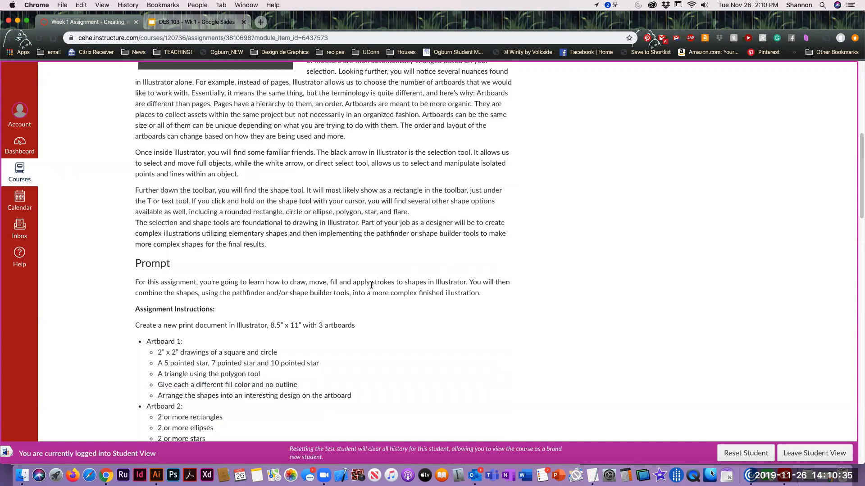
{"action": "scroll", "coordinate": [375, 284], "scroll_direction": "down", "scroll_amount": 2}
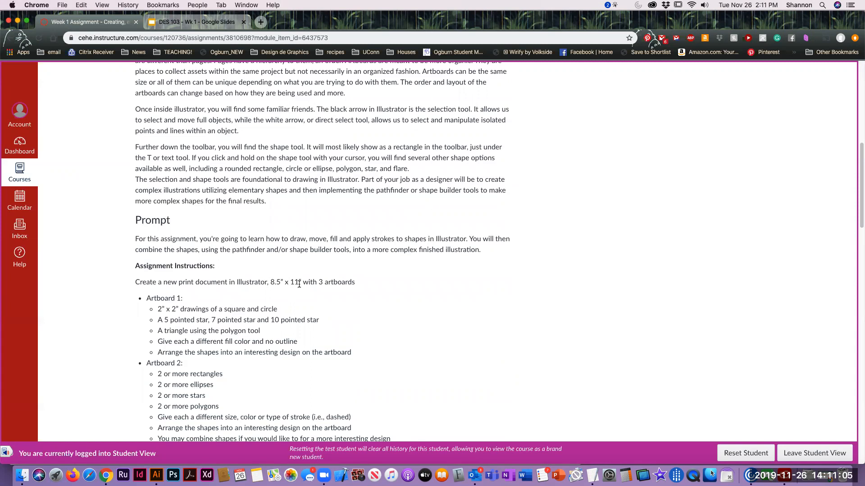
Review the assignment instructions for the document size and Artboards 1 to 3, highlighting the page size, "no outline" and "ellipses"
{"action": "left_click_drag", "start_coordinate": [269, 282], "coordinate": [280, 289]}
{"action": "scroll", "coordinate": [485, 325], "scroll_direction": "down", "scroll_amount": 3}
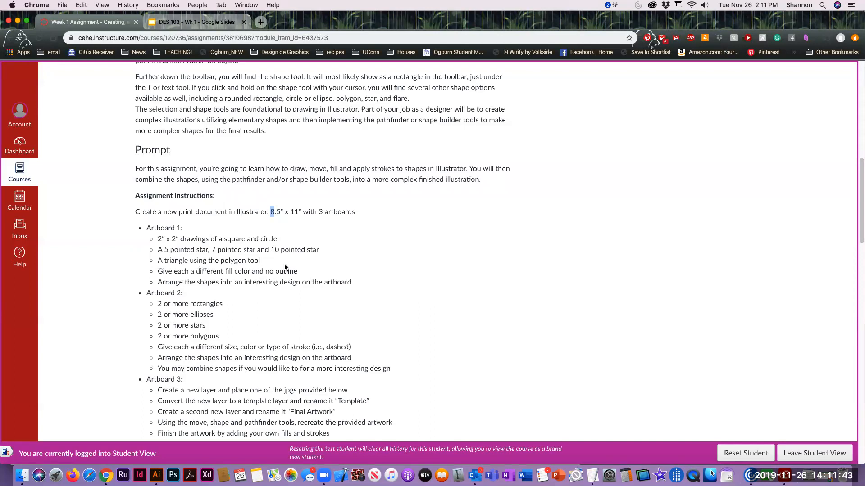
{"action": "left_click_drag", "start_coordinate": [265, 272], "coordinate": [297, 274]}
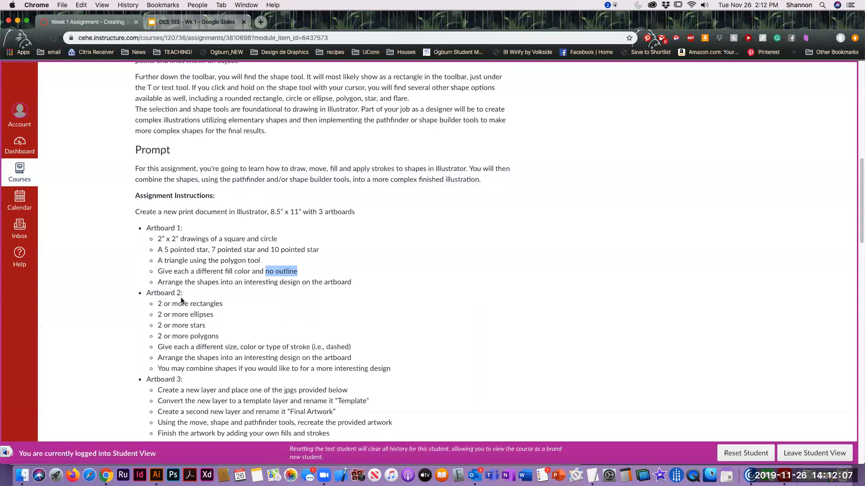
{"action": "scroll", "coordinate": [201, 223], "scroll_direction": "down", "scroll_amount": 2}
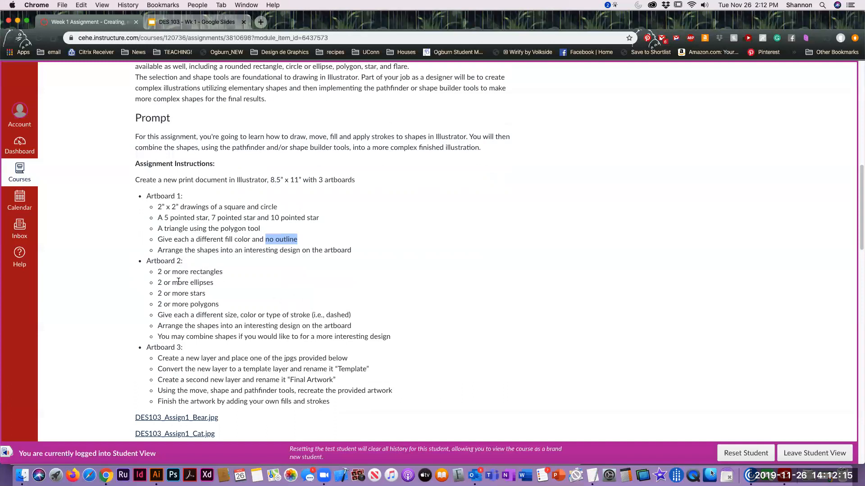
{"action": "double_click", "coordinate": [201, 283]}
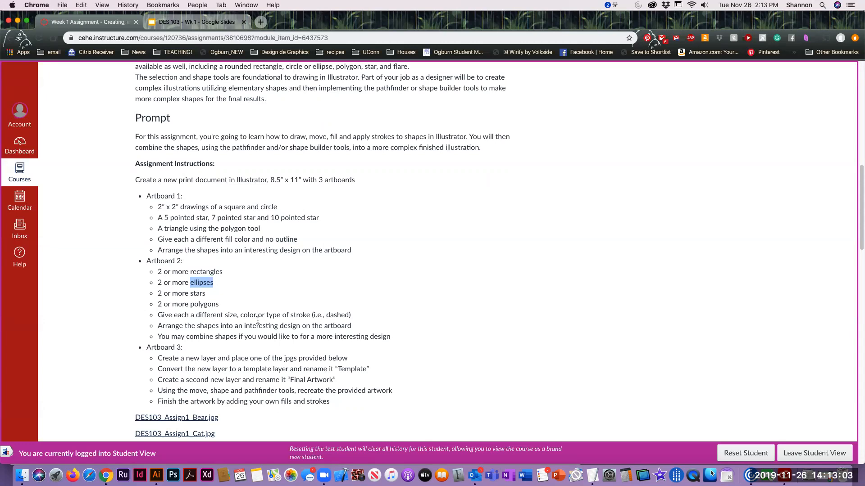
{"action": "scroll", "coordinate": [374, 276], "scroll_direction": "down", "scroll_amount": 2}
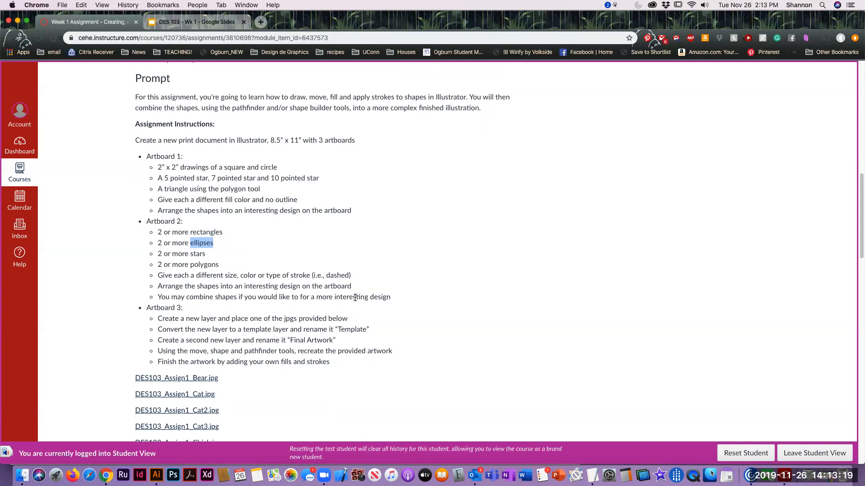
{"action": "scroll", "coordinate": [287, 371], "scroll_direction": "down", "scroll_amount": 2}
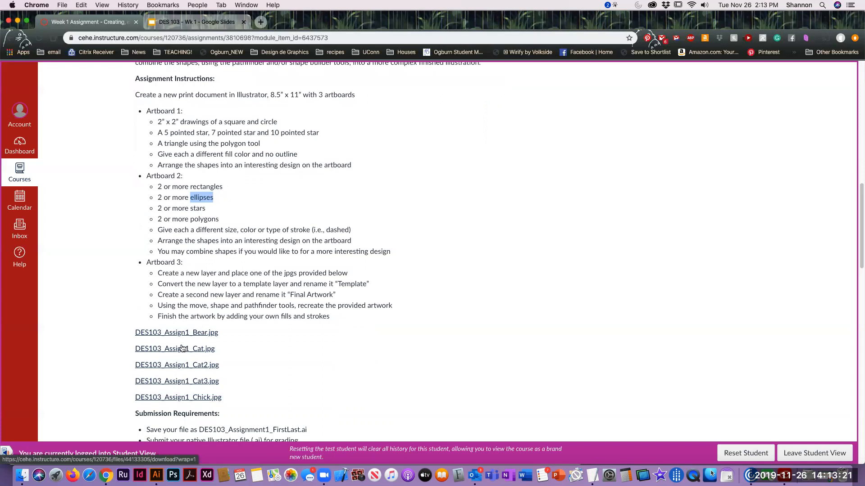
Switch to Finder and preview the three cat images and the chick image in the Original Art folder
{"action": "left_click", "coordinate": [22, 475]}
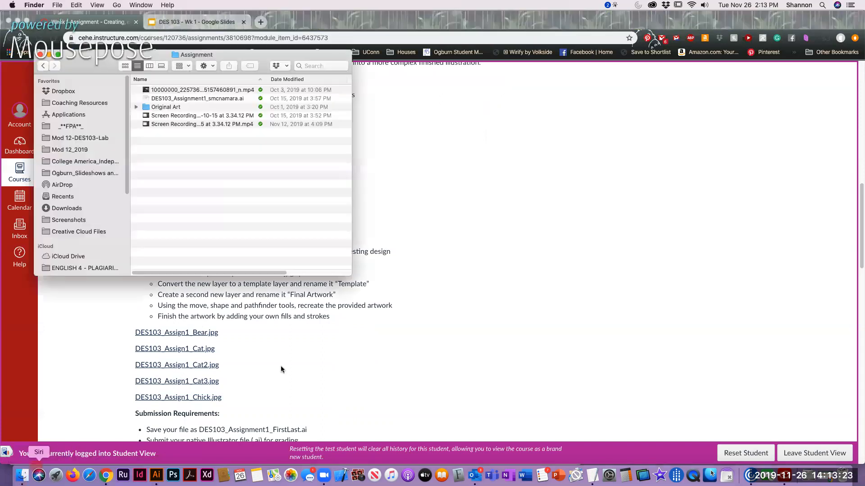
{"action": "double_click", "coordinate": [181, 110]}
{"action": "left_click", "coordinate": [200, 91]}
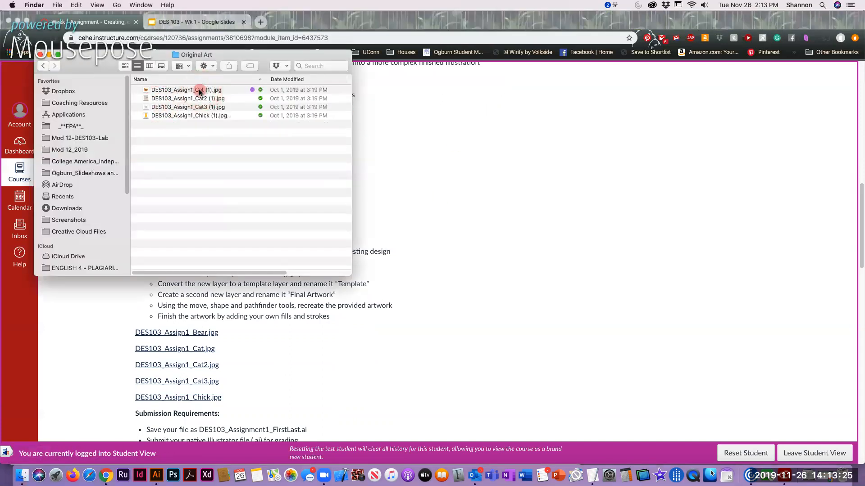
{"action": "key", "text": "space"}
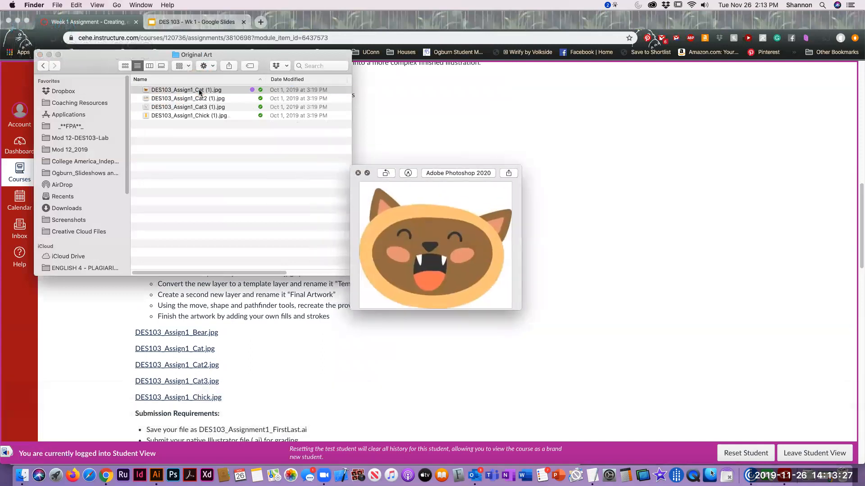
{"action": "key", "text": "Down"}
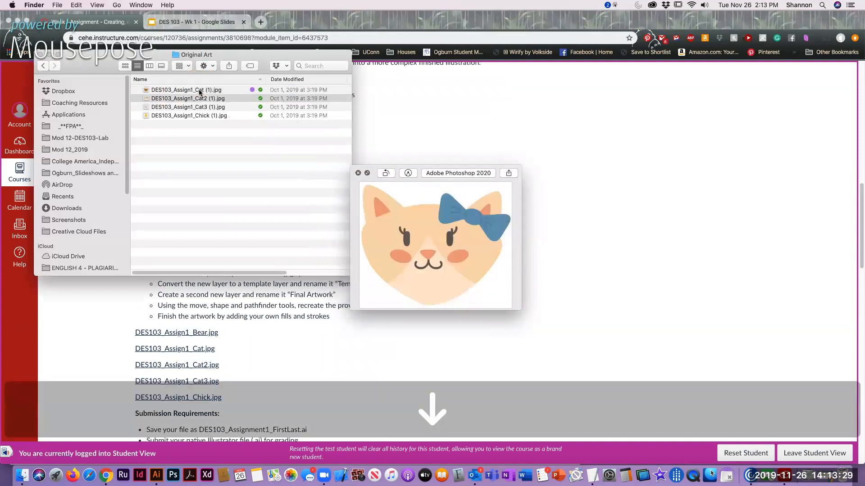
{"action": "key", "text": "Down"}
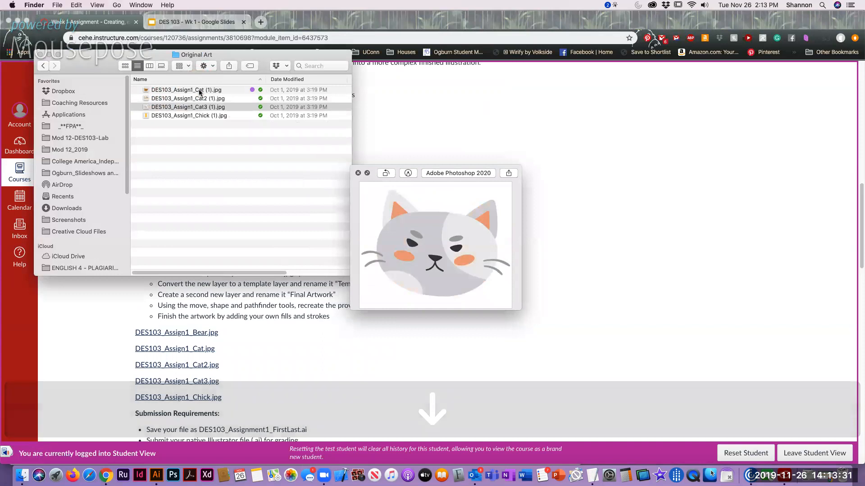
{"action": "key", "text": "Down"}
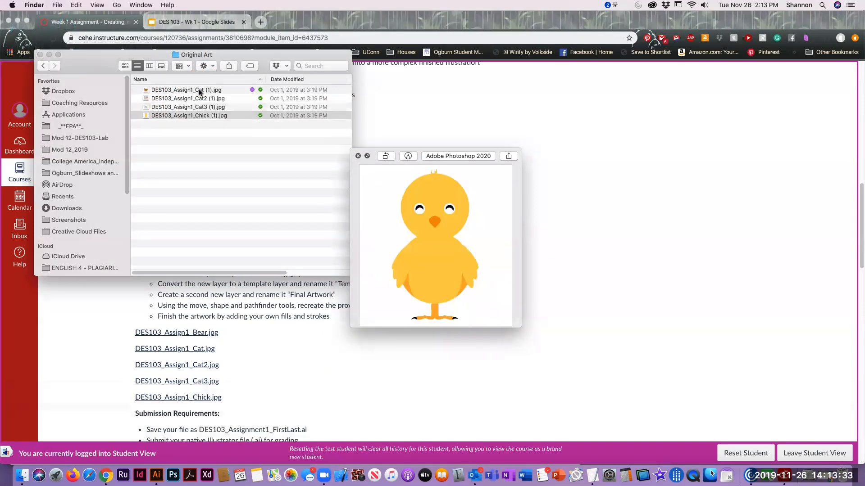
Return to the assignment page in Chrome and download DES103_Assign1_Bear.jpg
{"action": "left_click", "coordinate": [268, 367]}
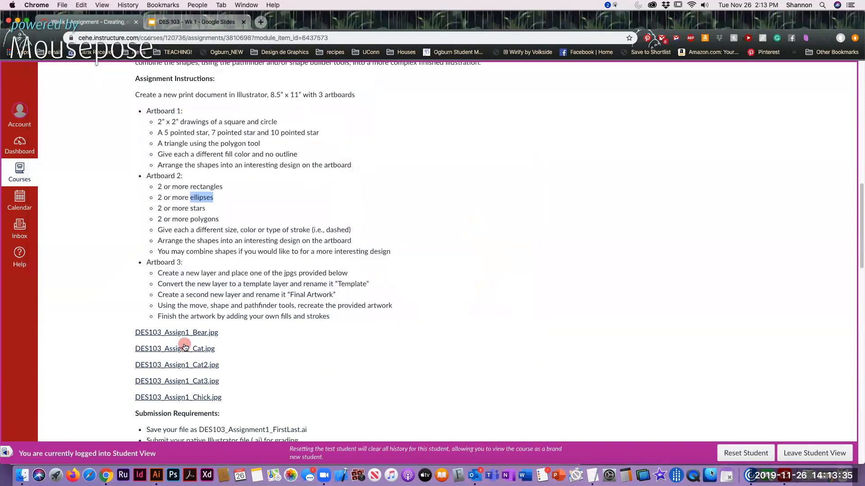
{"action": "left_click", "coordinate": [185, 333]}
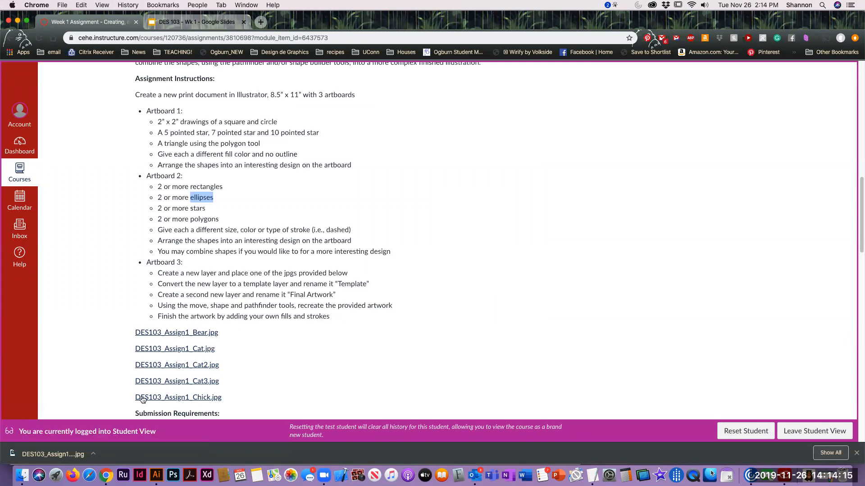
Review the submission requirements and highlight the required file name DES103_Assignment1_FirstLast.ai
{"action": "scroll", "coordinate": [337, 282], "scroll_direction": "down", "scroll_amount": 1}
{"action": "scroll", "coordinate": [337, 282], "scroll_direction": "down", "scroll_amount": 5}
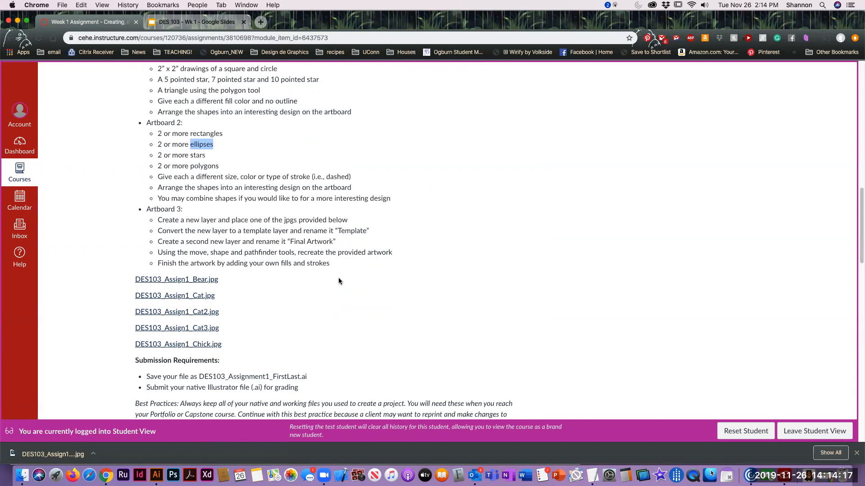
{"action": "left_click_drag", "start_coordinate": [199, 326], "coordinate": [308, 327]}
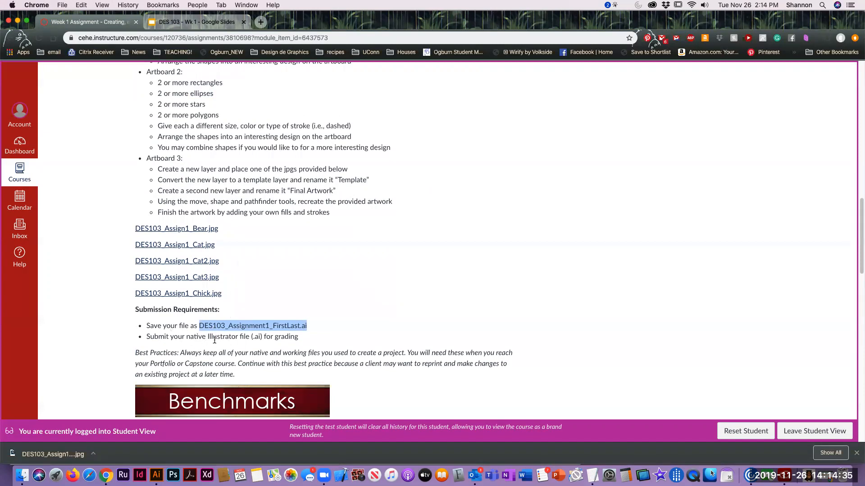
Open the inline preview of Sample 1 under Task Benchmark Examples and show the comment note on its first page
{"action": "scroll", "coordinate": [385, 324], "scroll_direction": "down", "scroll_amount": 5}
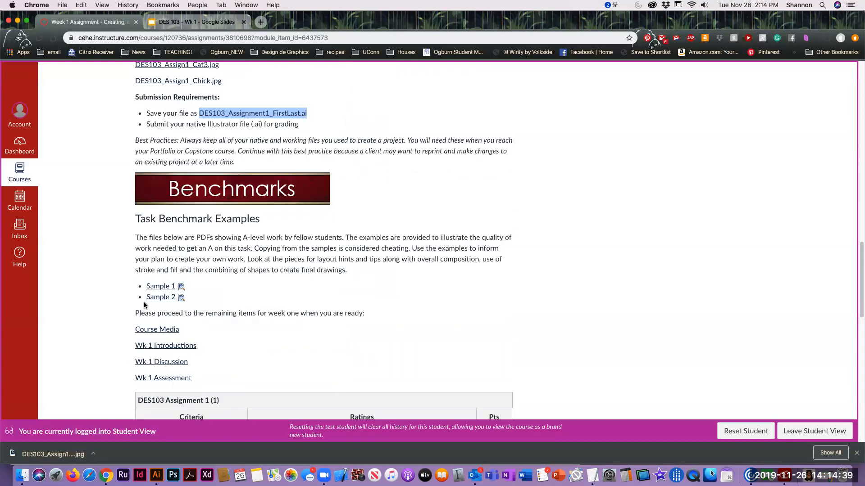
{"action": "scroll", "coordinate": [280, 238], "scroll_direction": "down", "scroll_amount": 3}
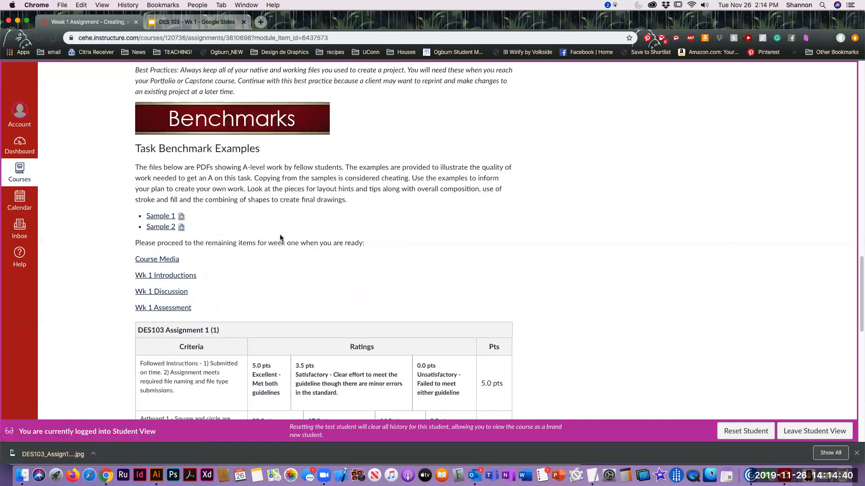
{"action": "left_click", "coordinate": [181, 216]}
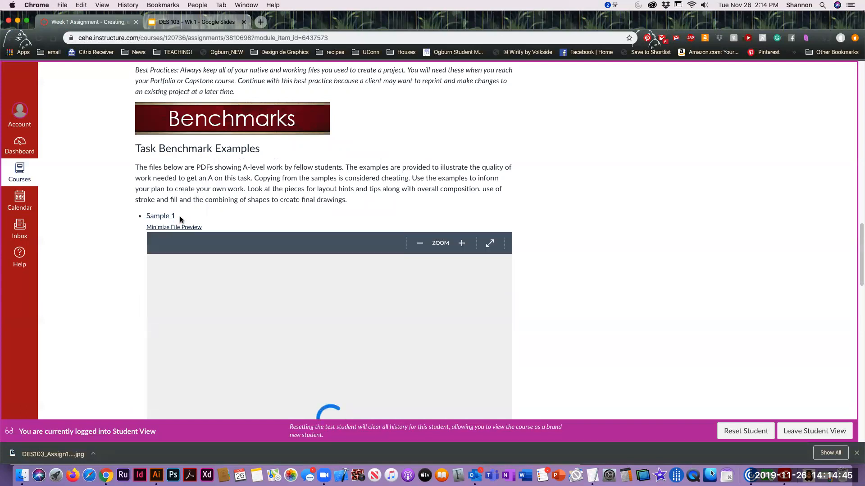
{"action": "scroll", "coordinate": [601, 239], "scroll_direction": "down", "scroll_amount": 2}
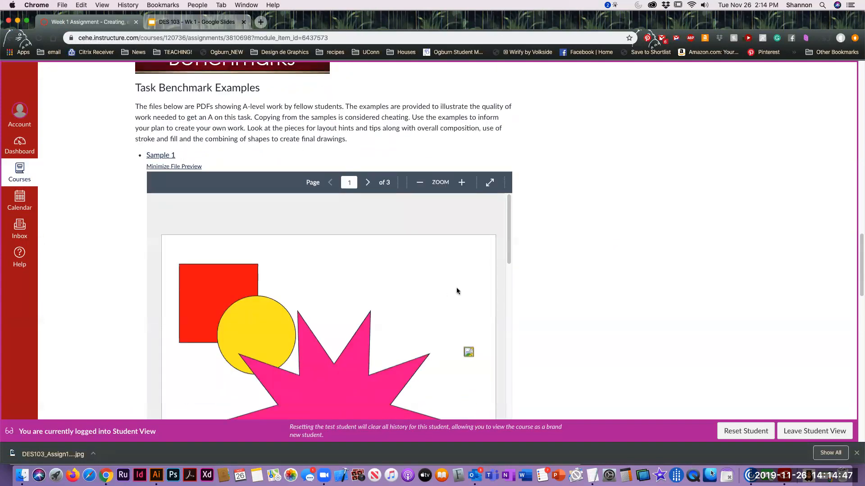
{"action": "scroll", "coordinate": [590, 277], "scroll_direction": "down", "scroll_amount": 3}
{"action": "scroll", "coordinate": [590, 279], "scroll_direction": "down", "scroll_amount": 1}
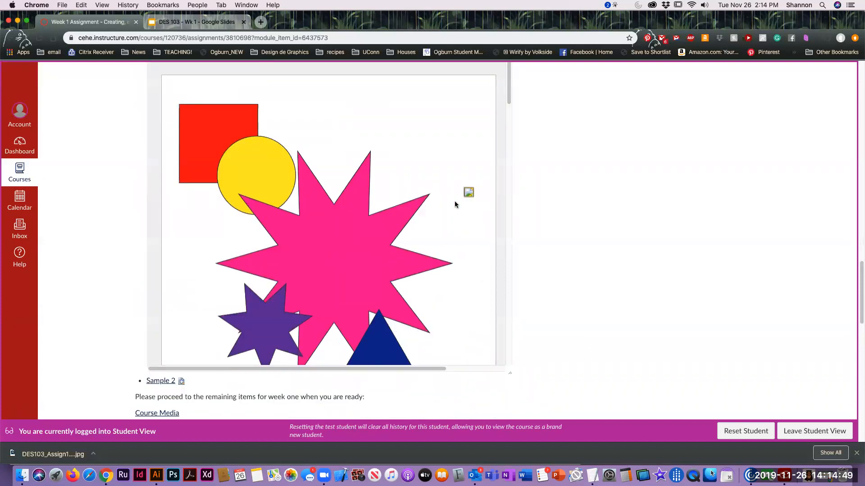
{"action": "mouse_move", "coordinate": [469, 195]}
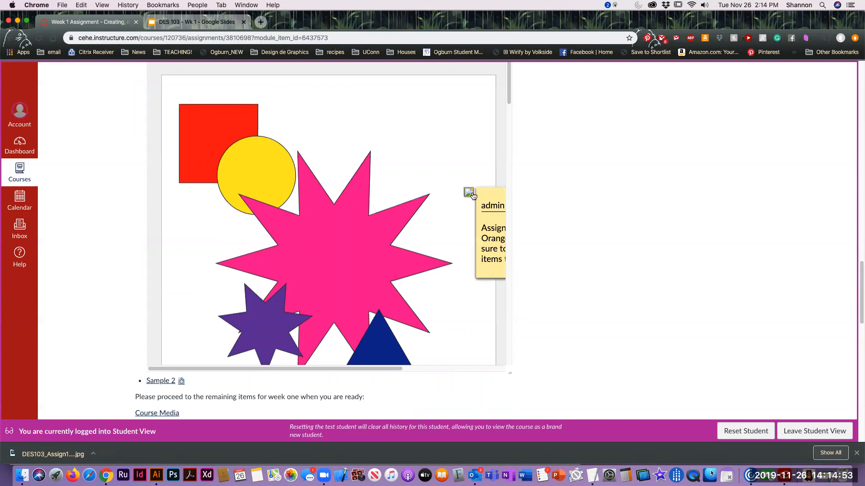
Examine the rest of the Sample 1 preview, from the first page's triangle through the star and octagon design to the bear illustration
{"action": "scroll", "coordinate": [358, 230], "scroll_direction": "down", "scroll_amount": 5}
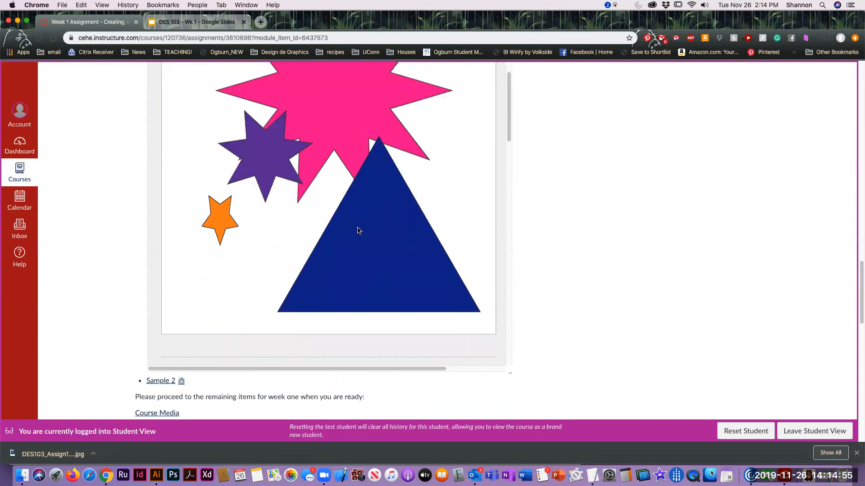
{"action": "scroll", "coordinate": [358, 230], "scroll_direction": "down", "scroll_amount": 7}
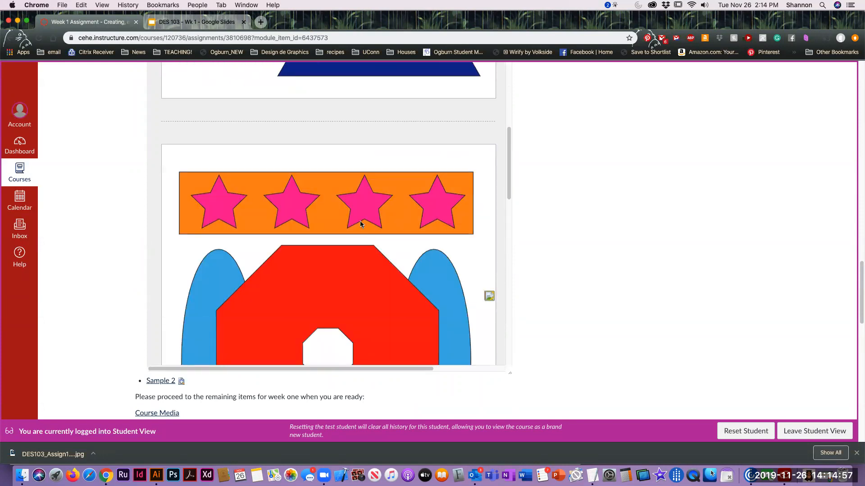
{"action": "scroll", "coordinate": [360, 224], "scroll_direction": "down", "scroll_amount": 2}
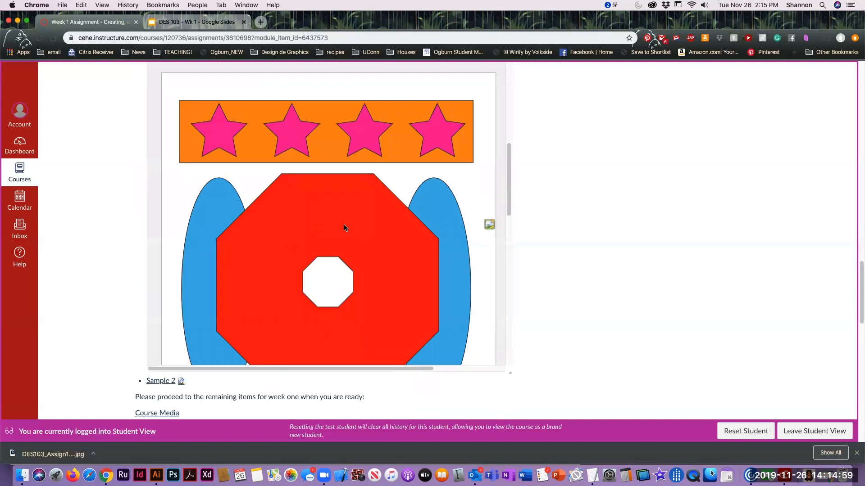
{"action": "scroll", "coordinate": [345, 227], "scroll_direction": "down", "scroll_amount": 2}
{"action": "scroll", "coordinate": [274, 298], "scroll_direction": "down", "scroll_amount": 2}
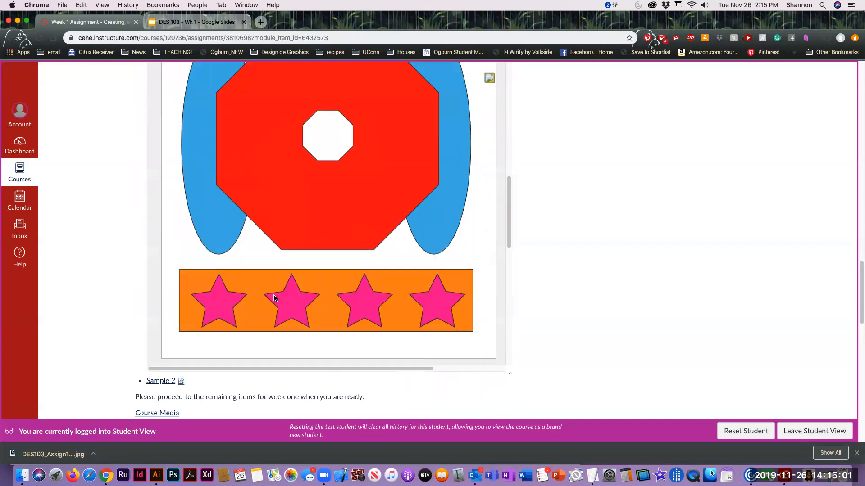
{"action": "scroll", "coordinate": [274, 298], "scroll_direction": "down", "scroll_amount": 12}
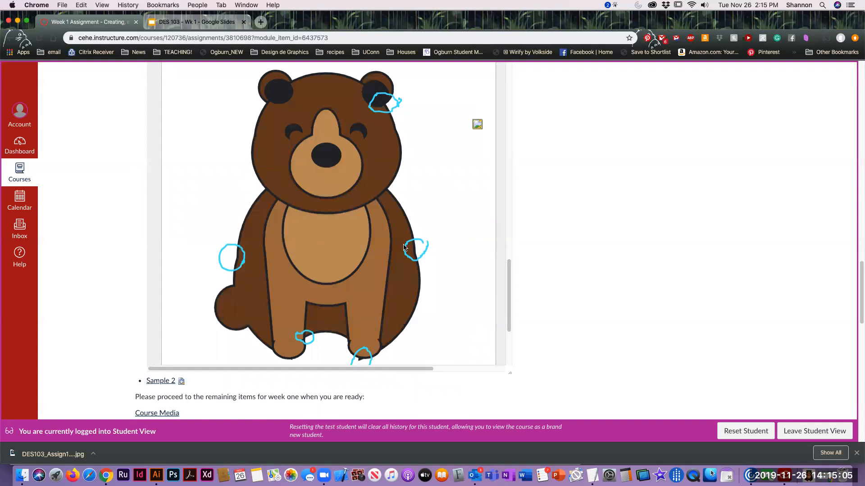
{"action": "scroll", "coordinate": [404, 247], "scroll_direction": "down", "scroll_amount": 3}
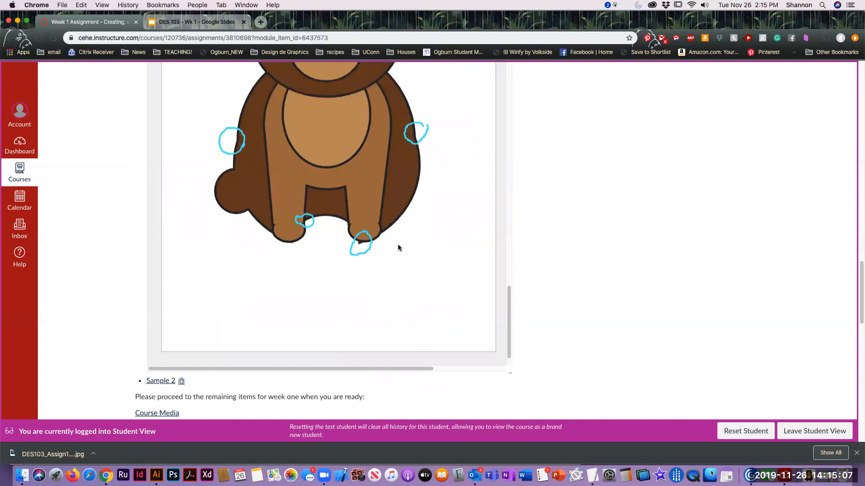
Go back to the start of Sample 1, view it full screen, exit that view and minimize the file preview
{"action": "scroll", "coordinate": [381, 251], "scroll_direction": "up", "scroll_amount": 15}
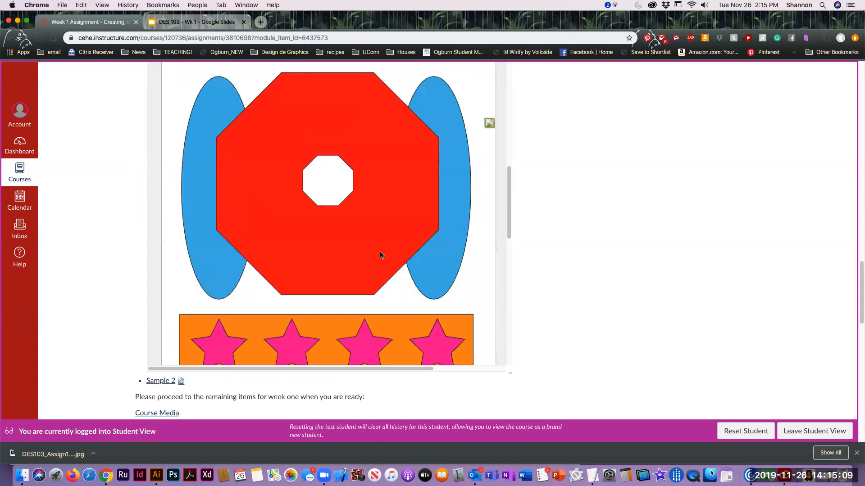
{"action": "scroll", "coordinate": [380, 253], "scroll_direction": "up", "scroll_amount": 15}
{"action": "scroll", "coordinate": [515, 179], "scroll_direction": "up", "scroll_amount": 5}
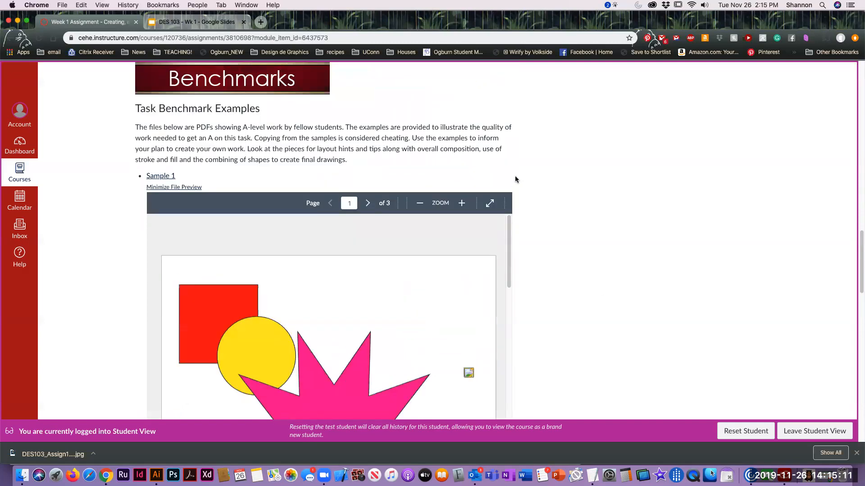
{"action": "left_click", "coordinate": [490, 204]}
{"action": "key", "text": "Escape"}
{"action": "left_click", "coordinate": [182, 187]}
{"action": "scroll", "coordinate": [479, 279], "scroll_direction": "down", "scroll_amount": 1}
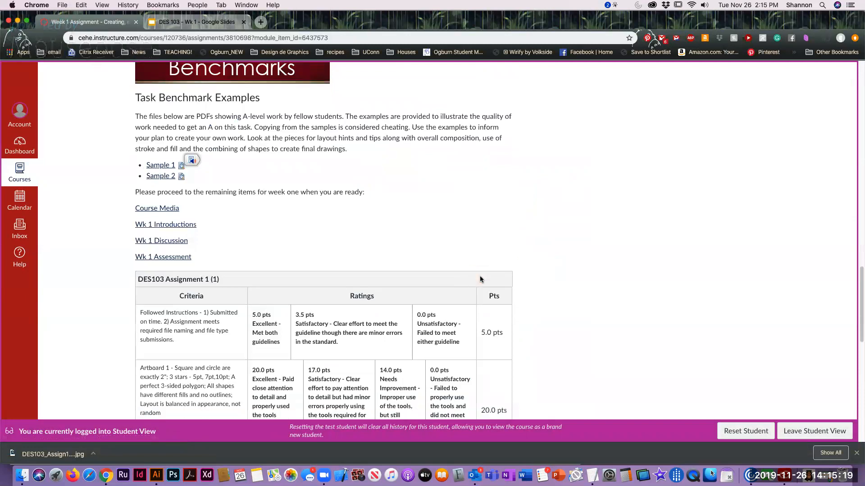
Review the DES103 Assignment 1 grading rubric below the benchmark examples, followed by the due date, points and learning objectives
{"action": "scroll", "coordinate": [480, 276], "scroll_direction": "down", "scroll_amount": 5}
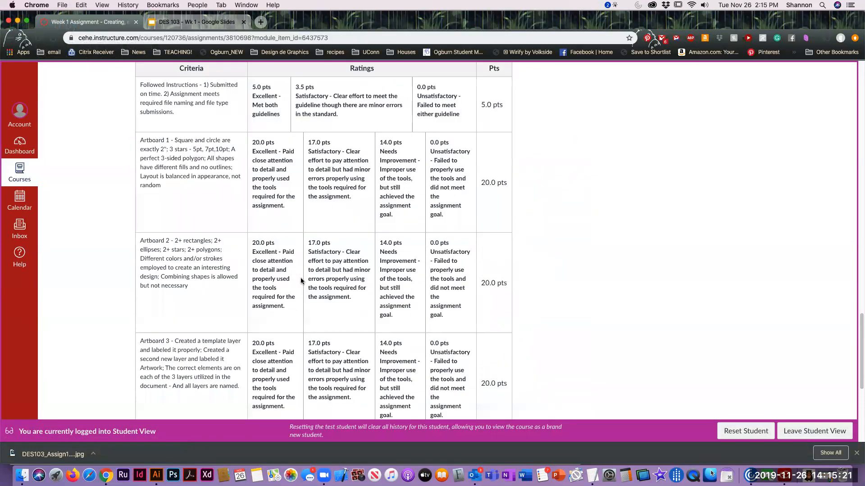
{"action": "scroll", "coordinate": [290, 223], "scroll_direction": "down", "scroll_amount": 1}
{"action": "scroll", "coordinate": [290, 224], "scroll_direction": "down", "scroll_amount": 4}
{"action": "scroll", "coordinate": [290, 225], "scroll_direction": "up", "scroll_amount": 5}
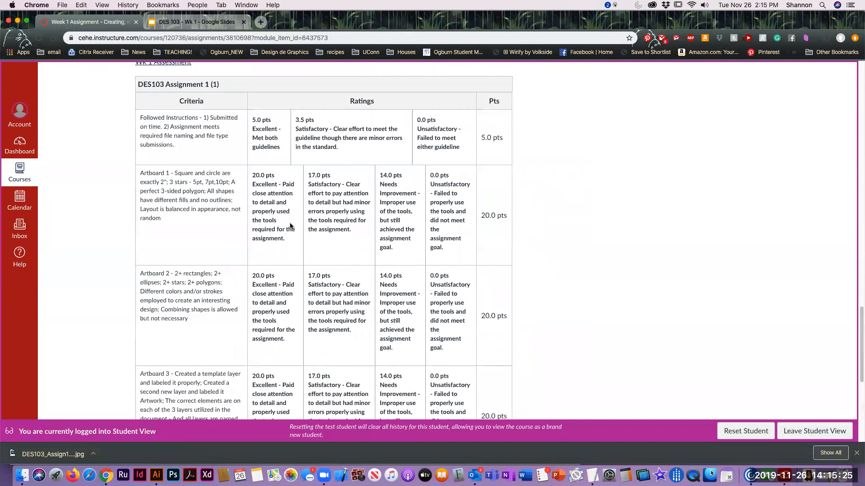
{"action": "scroll", "coordinate": [496, 260], "scroll_direction": "up", "scroll_amount": 20}
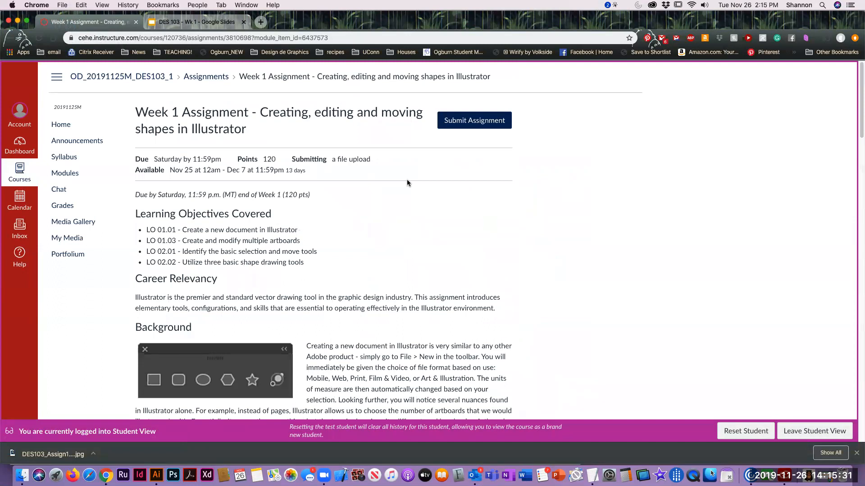
{"action": "scroll", "coordinate": [457, 144], "scroll_direction": "down", "scroll_amount": 6}
{"action": "scroll", "coordinate": [459, 243], "scroll_direction": "up", "scroll_amount": 6}
{"action": "scroll", "coordinate": [469, 235], "scroll_direction": "down", "scroll_amount": 10}
{"action": "scroll", "coordinate": [454, 270], "scroll_direction": "up", "scroll_amount": 9}
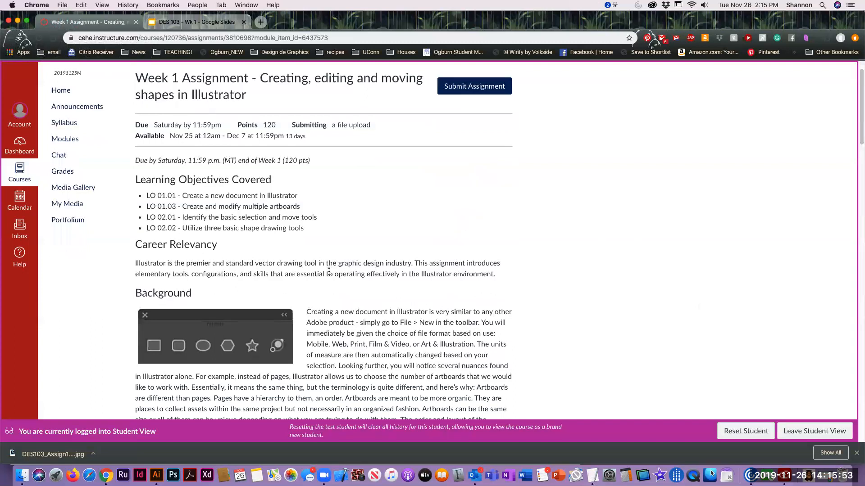
Switch to Adobe Illustrator and close the open Untitled-1 document without saving its changes
{"action": "left_click", "coordinate": [154, 476]}
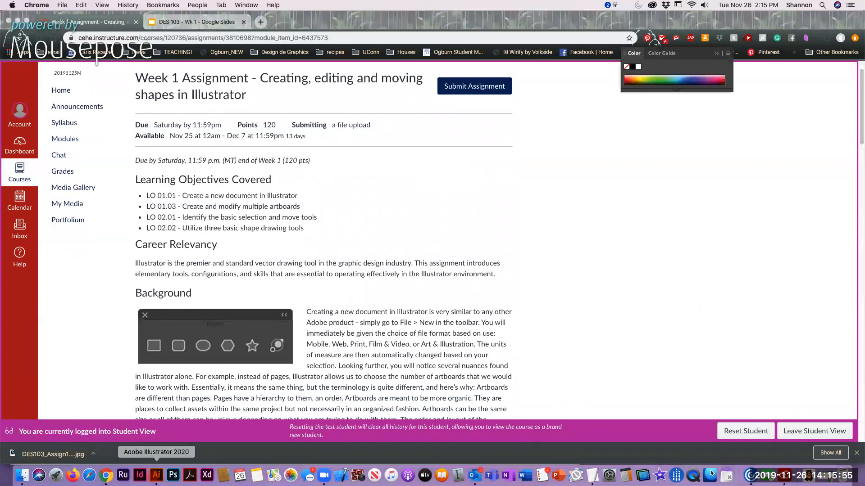
{"action": "key", "text": "super+w"}
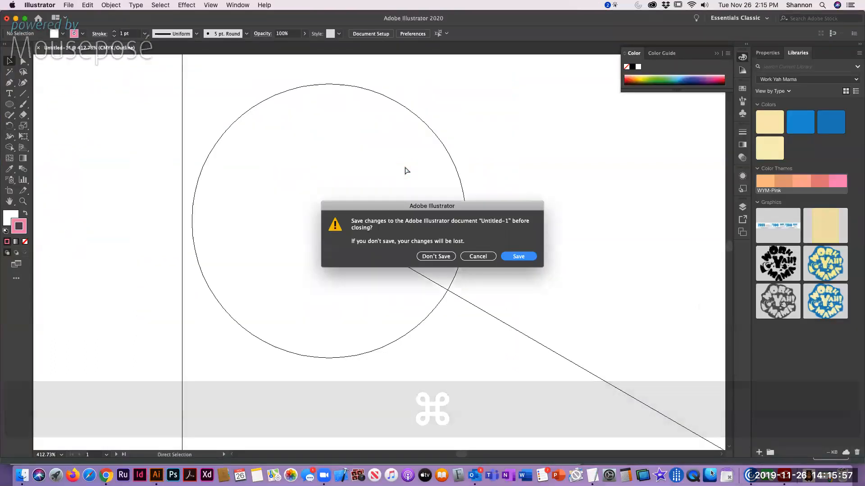
{"action": "left_click", "coordinate": [444, 256]}
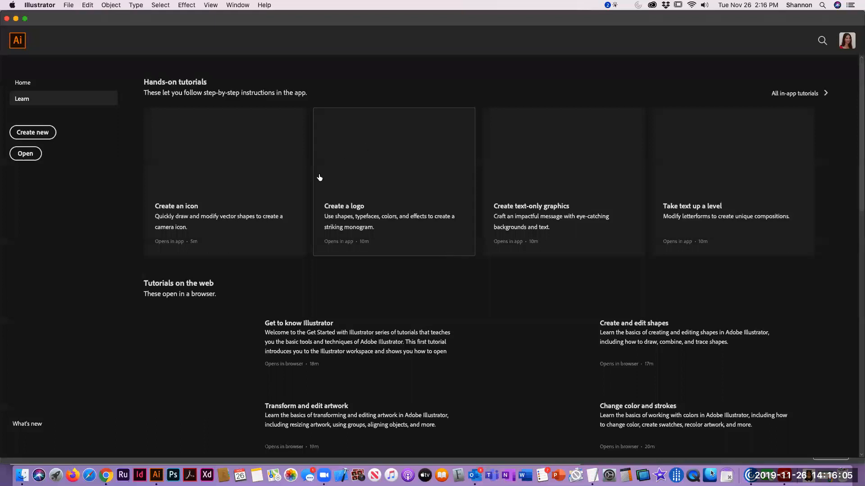
Look over the recent files on the Home screen and create a new document from the Letter preset
{"action": "left_click", "coordinate": [26, 84]}
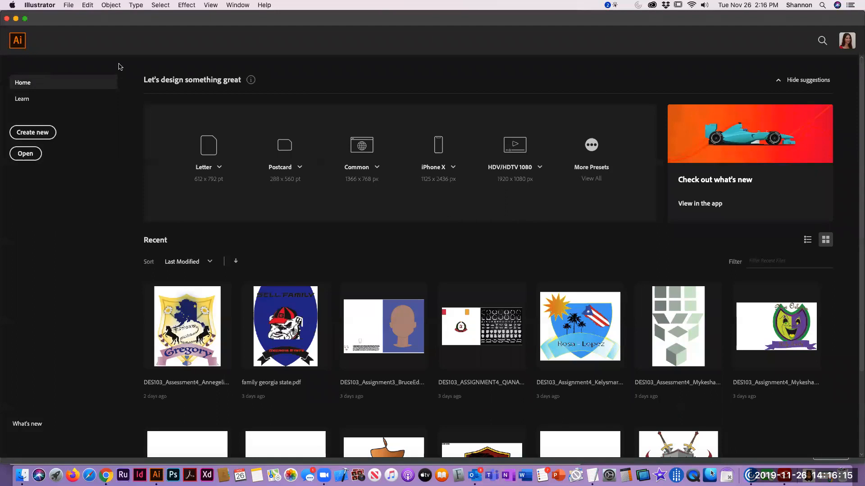
{"action": "scroll", "coordinate": [605, 344], "scroll_direction": "down", "scroll_amount": 3}
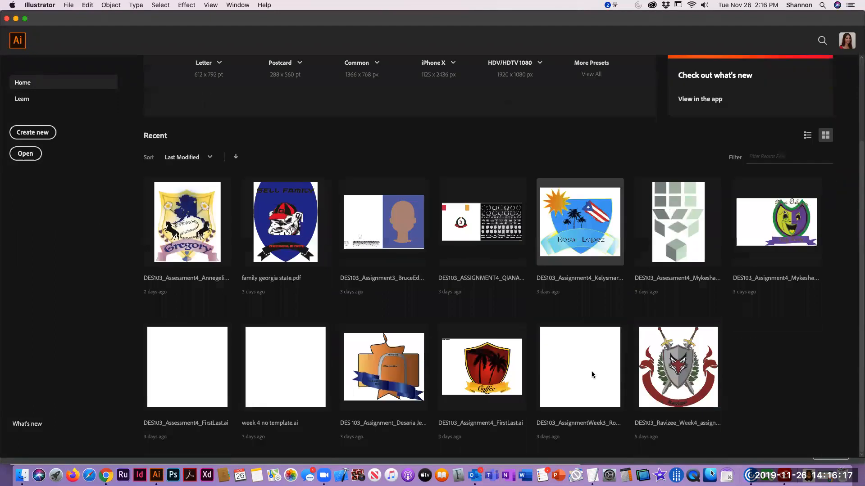
{"action": "scroll", "coordinate": [590, 371], "scroll_direction": "up", "scroll_amount": 3}
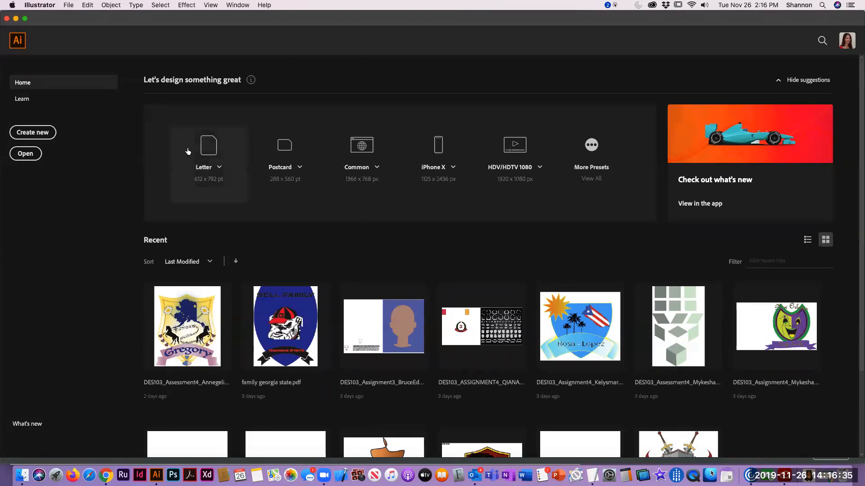
{"action": "left_click", "coordinate": [68, 5]}
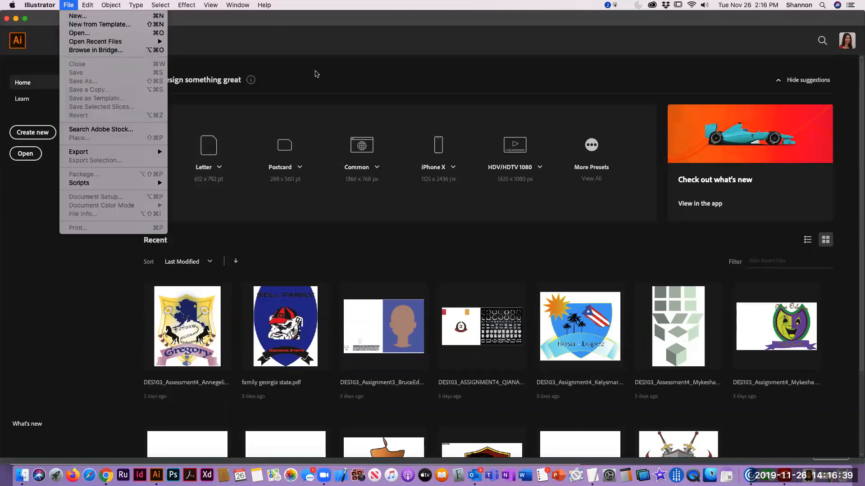
{"action": "left_click", "coordinate": [318, 74]}
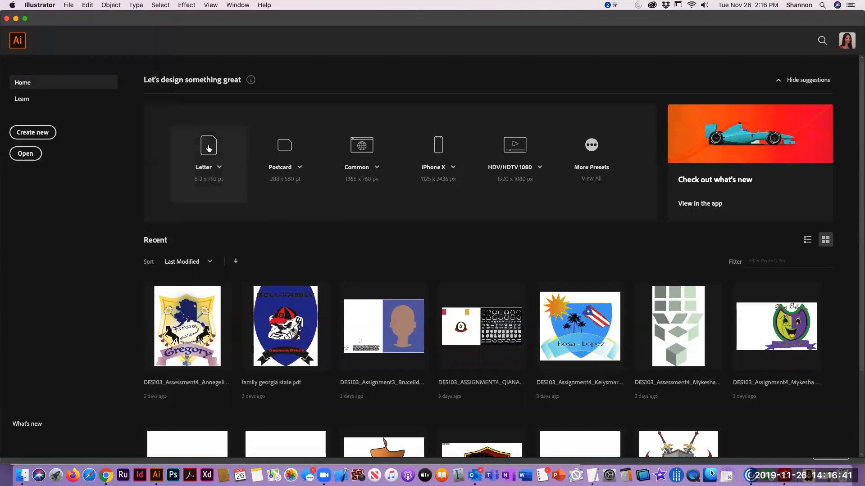
{"action": "left_click", "coordinate": [208, 145]}
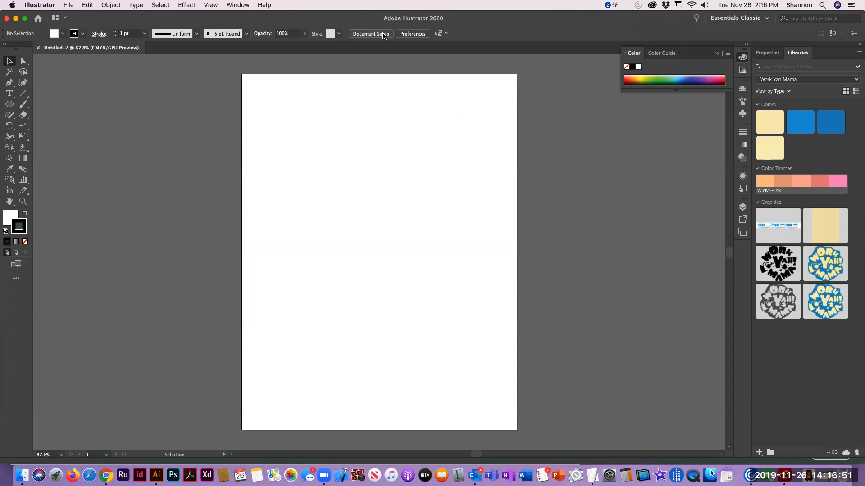
Open the document setup and go from there into editing the Letter document's artboards
{"action": "left_click", "coordinate": [383, 36]}
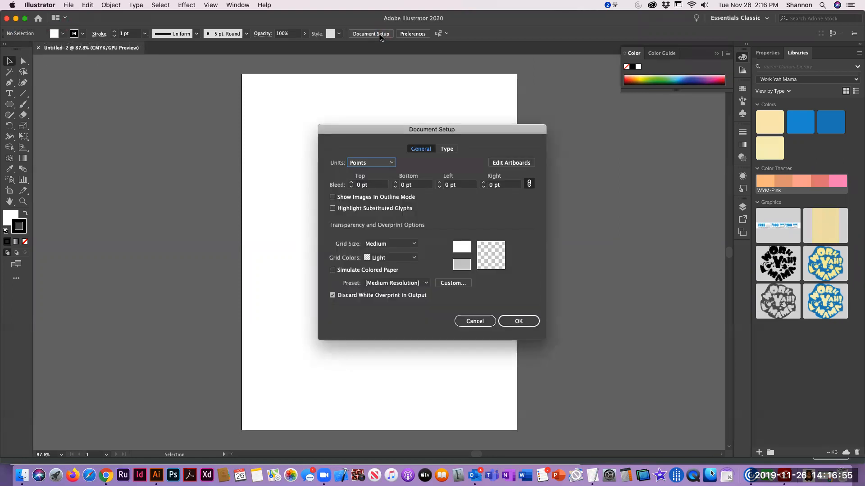
{"action": "left_click", "coordinate": [518, 163]}
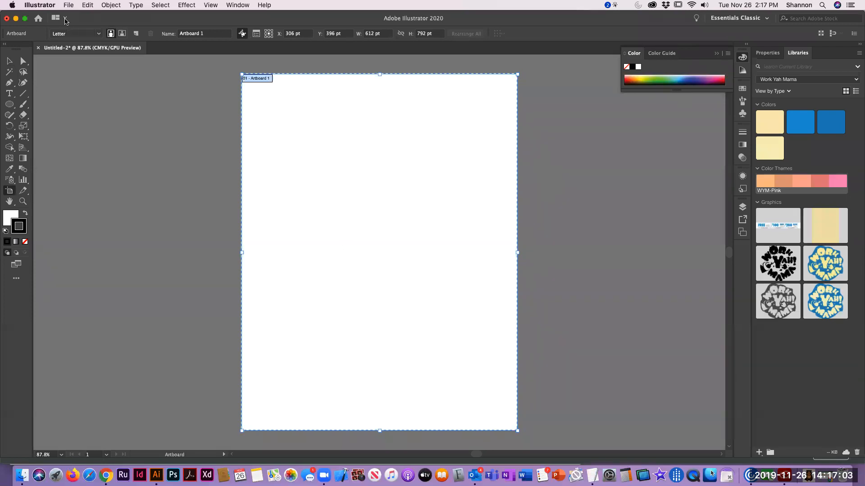
{"action": "left_click", "coordinate": [88, 6]}
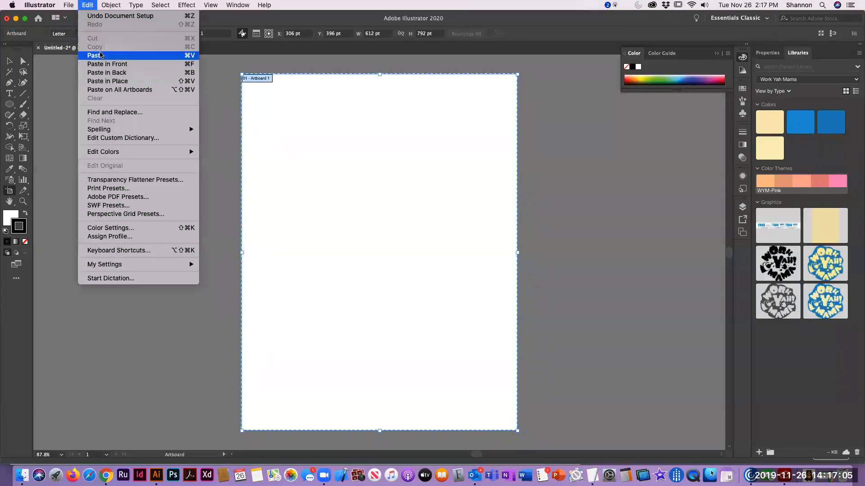
{"action": "left_click", "coordinate": [301, 5]}
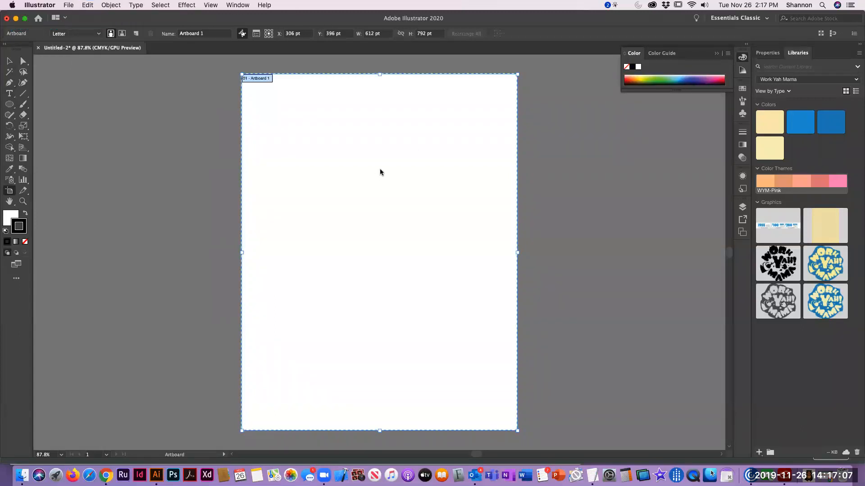
Duplicate the Letter artboard twice, placing the copies side by side in a row with the original
{"action": "key", "text": "alt"}
{"action": "left_click", "coordinate": [397, 192]}
{"action": "key", "text": "alt"}
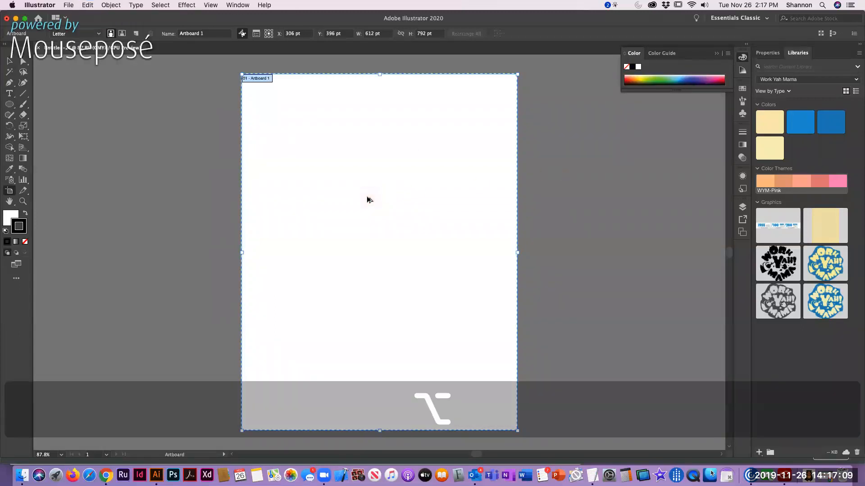
{"action": "left_click_drag", "start_coordinate": [364, 205], "coordinate": [658, 207]}
{"action": "key", "text": "space"}
{"action": "left_click_drag", "start_coordinate": [662, 270], "coordinate": [261, 291]}
{"action": "left_click_drag", "start_coordinate": [256, 260], "coordinate": [550, 257]}
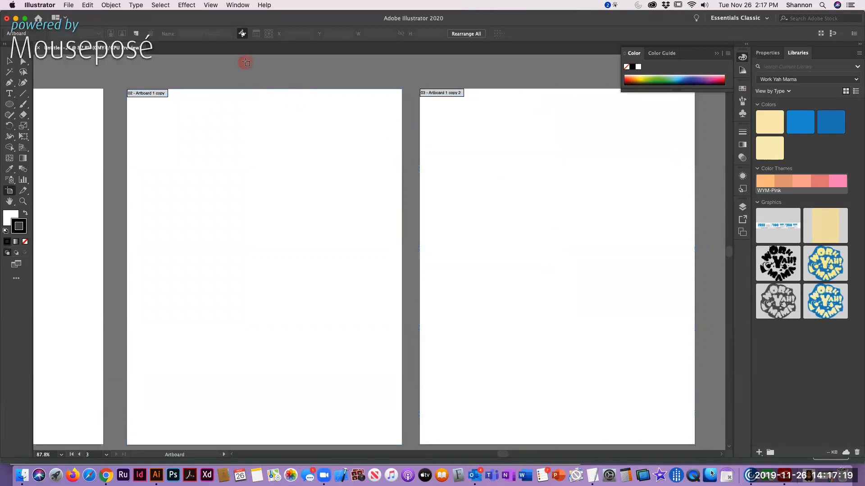
Close the document with the duplicated artboards without saving it
{"action": "key", "text": "super"}
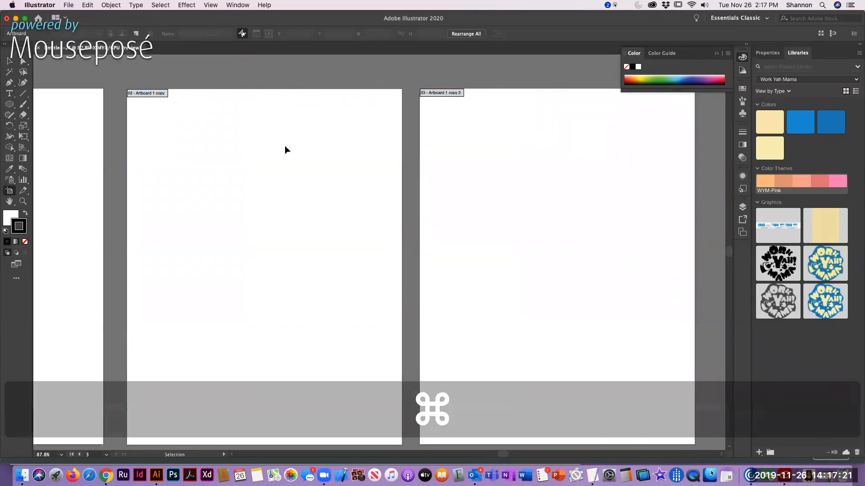
{"action": "key", "text": "super+w"}
{"action": "key", "text": "super+d"}
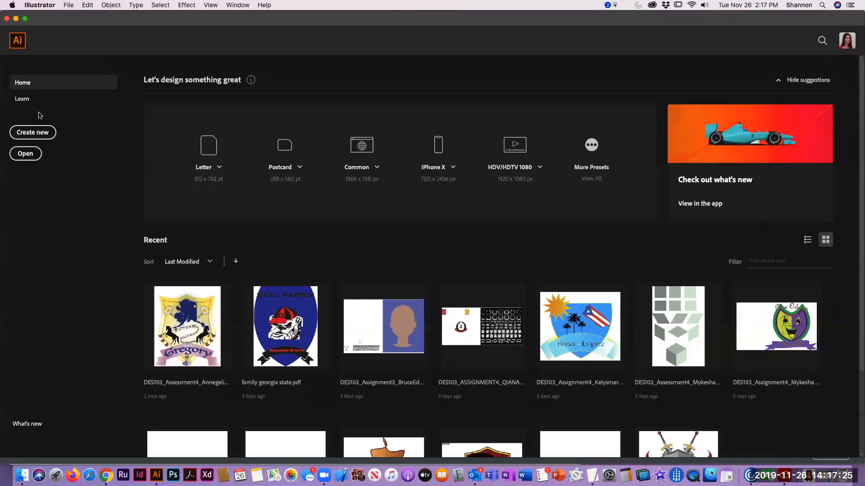
Create a portrait Letter print document in inches, 8.5 x 11 in, with 3 artboards, and leave artboard editing
{"action": "left_click", "coordinate": [36, 134]}
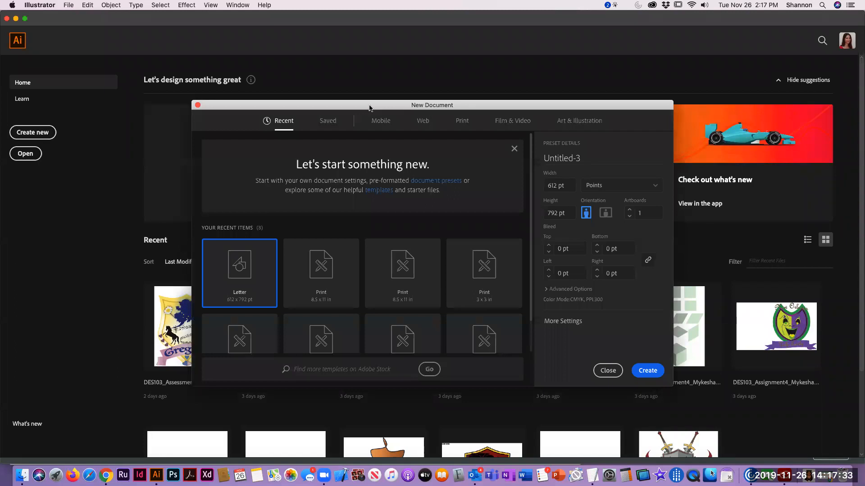
{"action": "left_click", "coordinate": [462, 125]}
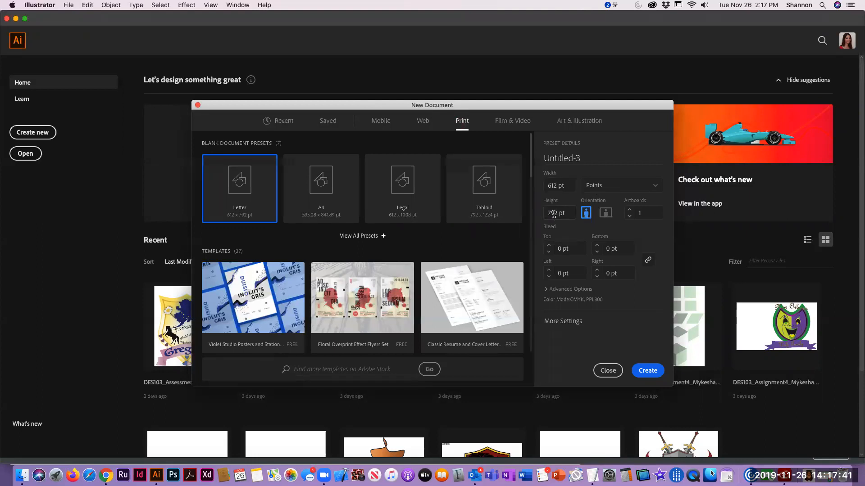
{"action": "left_click", "coordinate": [599, 188]}
{"action": "left_click", "coordinate": [594, 233]}
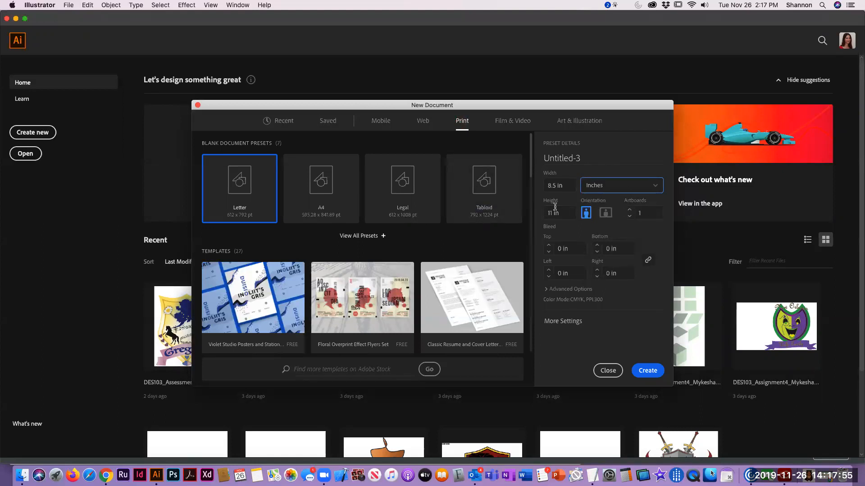
{"action": "left_click", "coordinate": [629, 210]}
{"action": "left_click", "coordinate": [629, 210]}
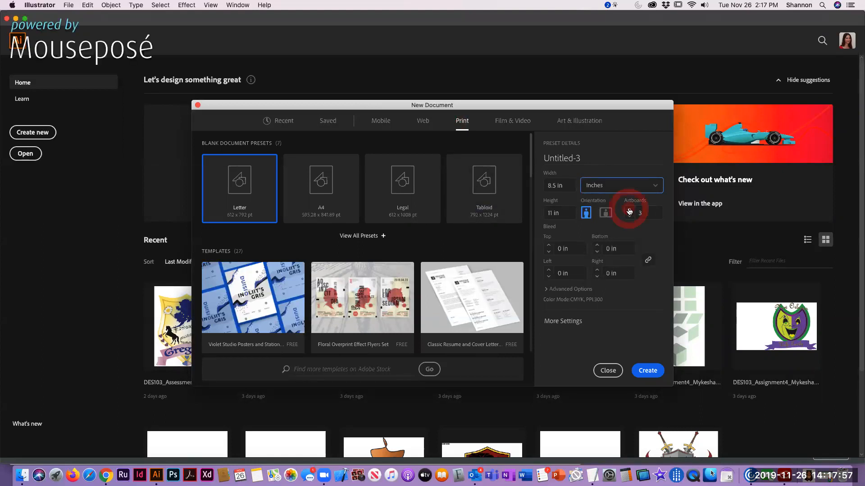
{"action": "left_click", "coordinate": [647, 371]}
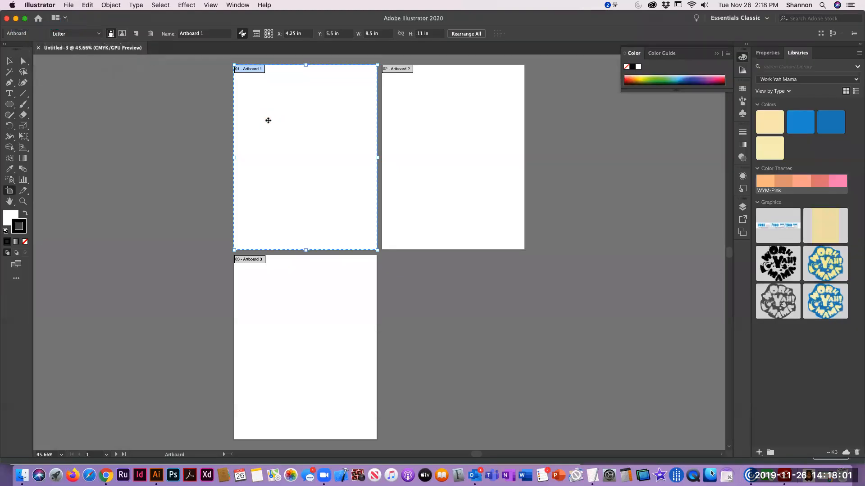
{"action": "left_click", "coordinate": [104, 111]}
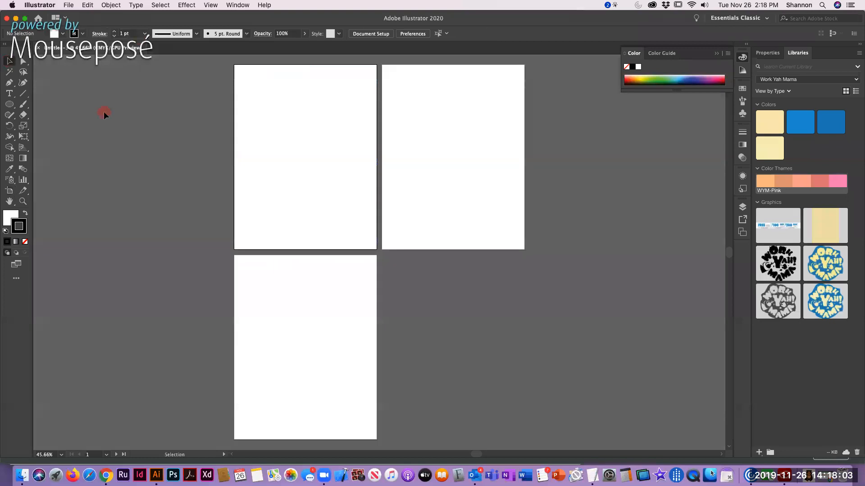
{"action": "left_click", "coordinate": [197, 101]}
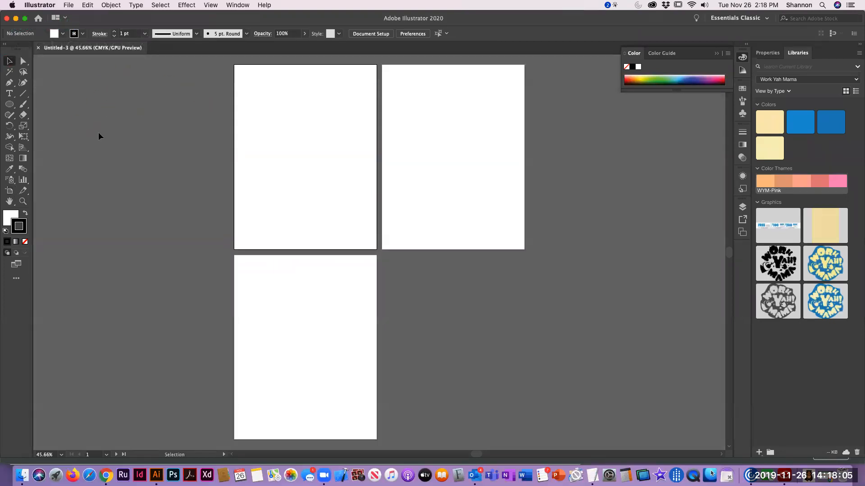
Undock the toolbar so it floats over the canvas, and switch to the Essentials workspace with its layout reset
{"action": "left_click_drag", "start_coordinate": [17, 47], "coordinate": [116, 75]}
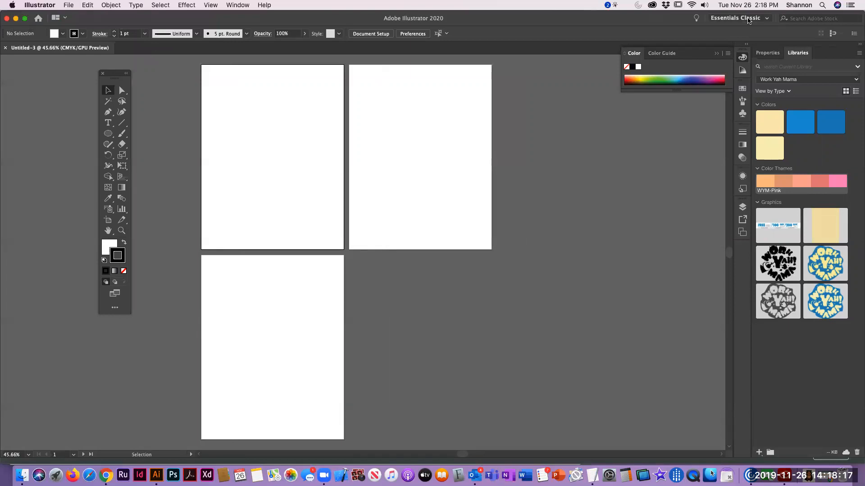
{"action": "left_click", "coordinate": [748, 20]}
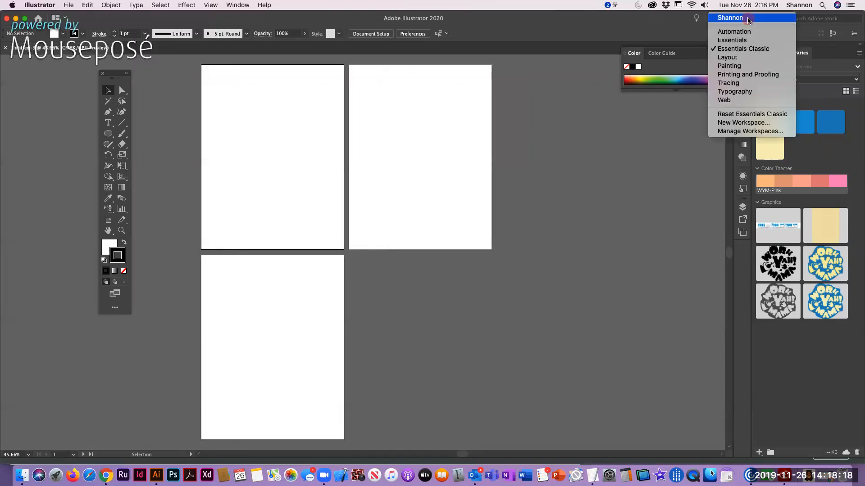
{"action": "left_click", "coordinate": [732, 41]}
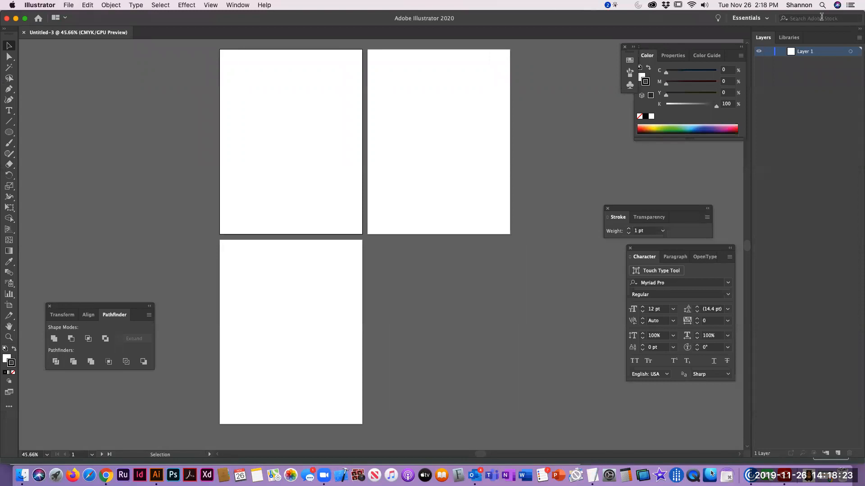
{"action": "left_click", "coordinate": [755, 18]}
{"action": "left_click", "coordinate": [762, 114]}
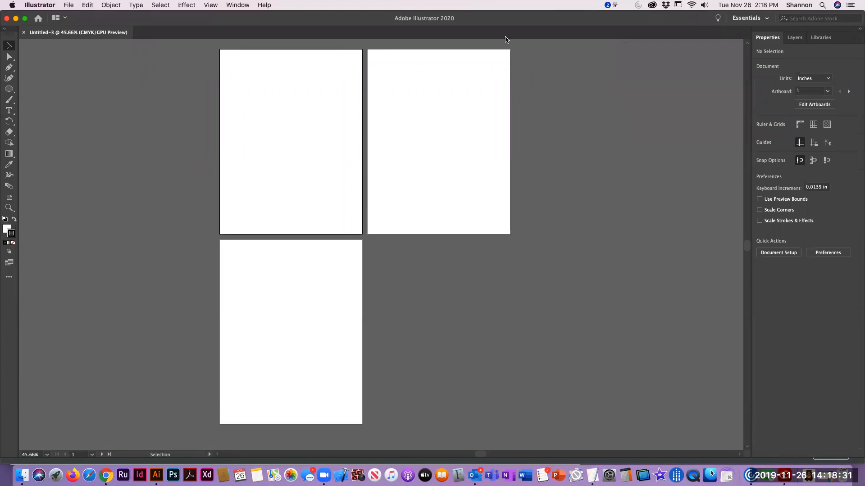
Switch back to the Essentials Classic workspace and reset it to its default layout
{"action": "left_click", "coordinate": [743, 19]}
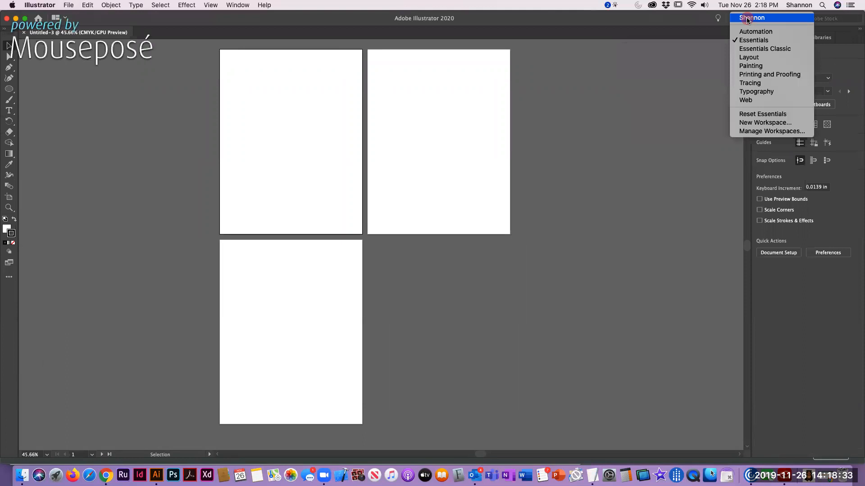
{"action": "left_click", "coordinate": [754, 49]}
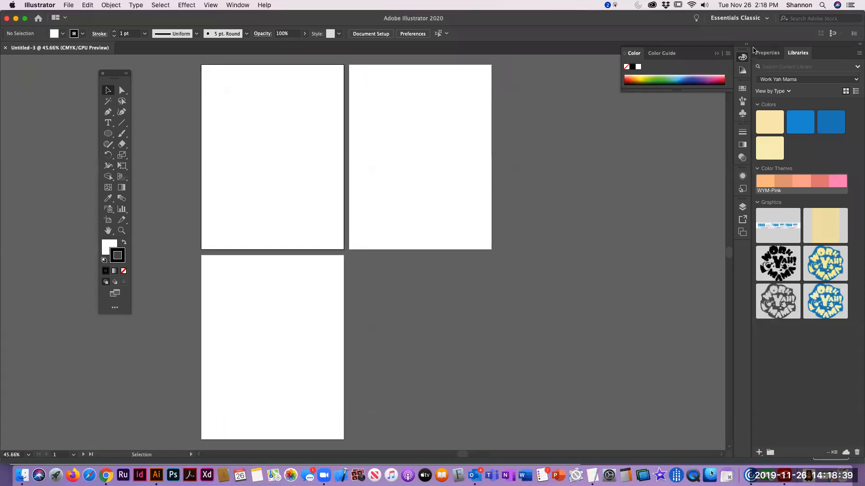
{"action": "left_click", "coordinate": [753, 18]}
{"action": "left_click", "coordinate": [745, 114]}
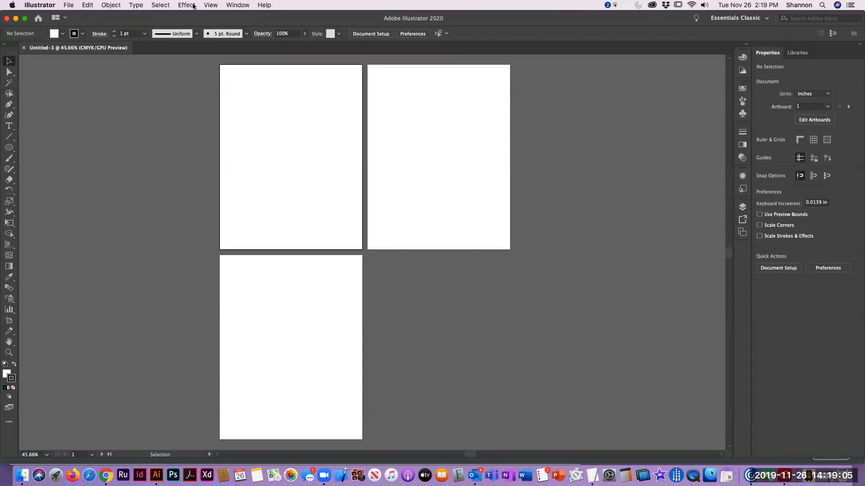
Show the rulers along the edges of the document window
{"action": "left_click", "coordinate": [39, 5]}
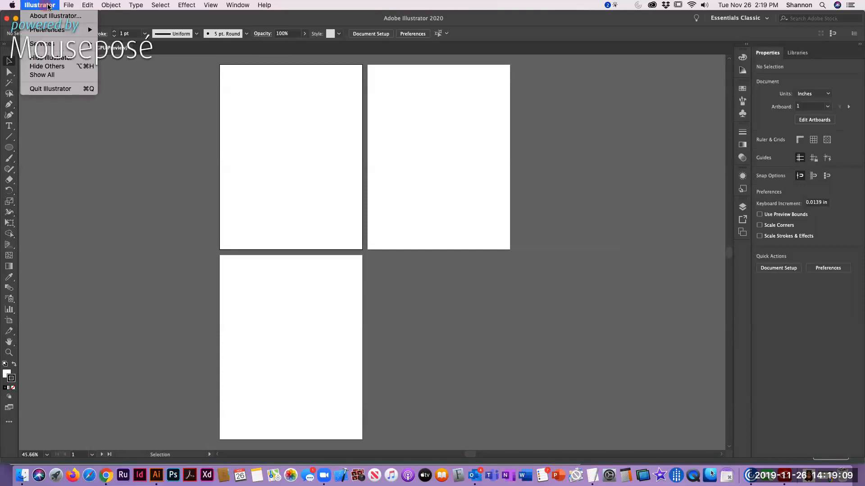
{"action": "mouse_move", "coordinate": [97, 6]}
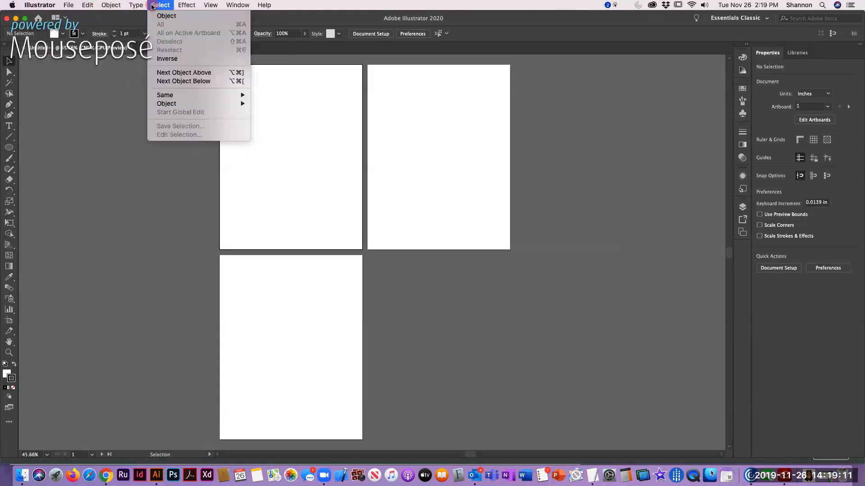
{"action": "mouse_move", "coordinate": [214, 8]}
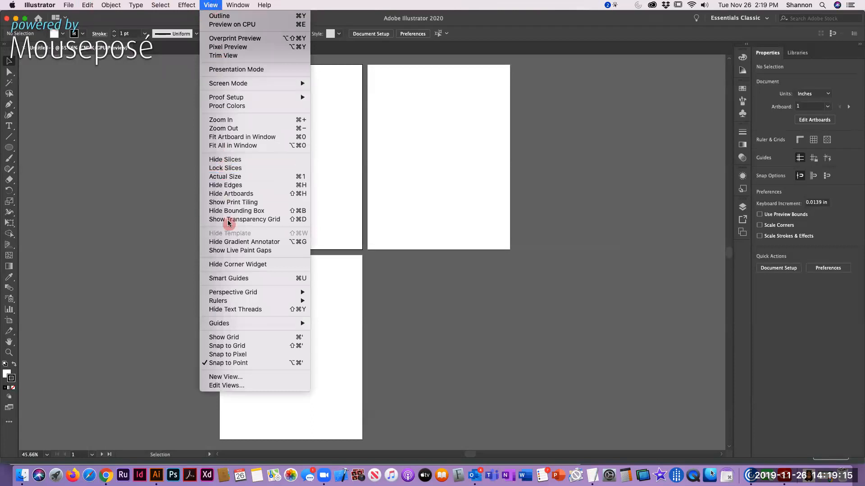
{"action": "mouse_move", "coordinate": [231, 302]}
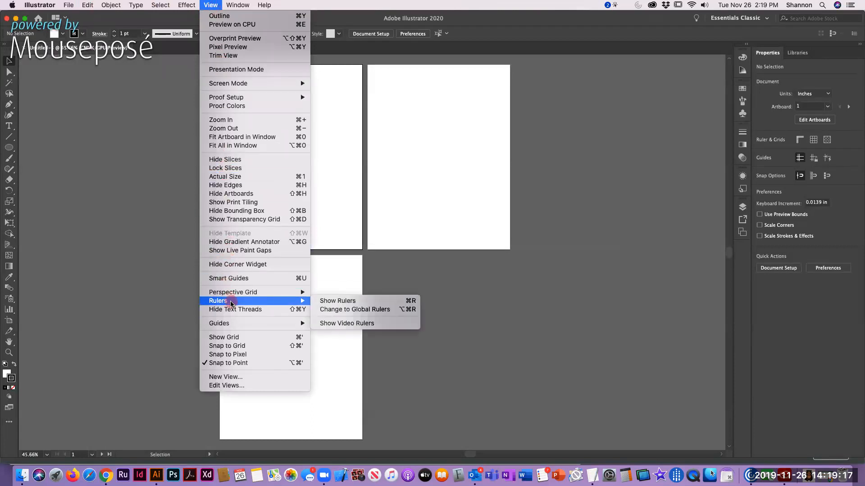
{"action": "left_click", "coordinate": [347, 301]}
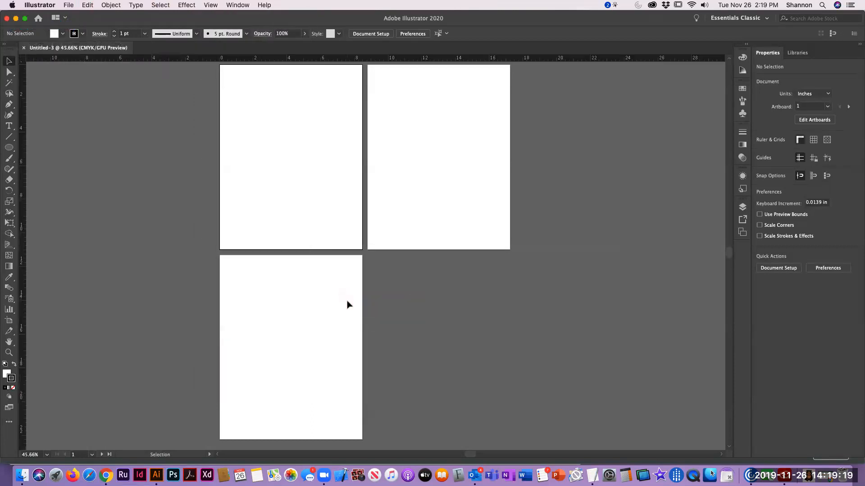
{"action": "left_click", "coordinate": [247, 60]}
{"action": "left_click", "coordinate": [22, 238]}
{"action": "left_click", "coordinate": [233, 6]}
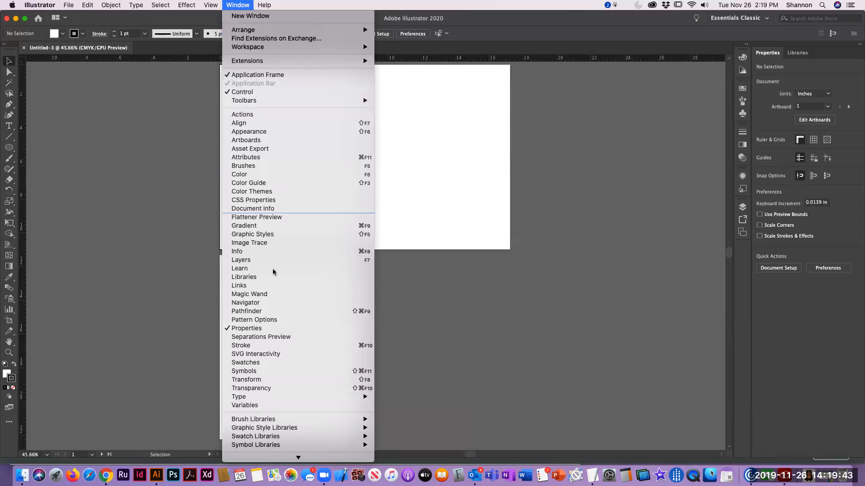
{"action": "scroll", "coordinate": [261, 338], "scroll_direction": "down", "scroll_amount": 1}
{"action": "left_click", "coordinate": [563, 129]}
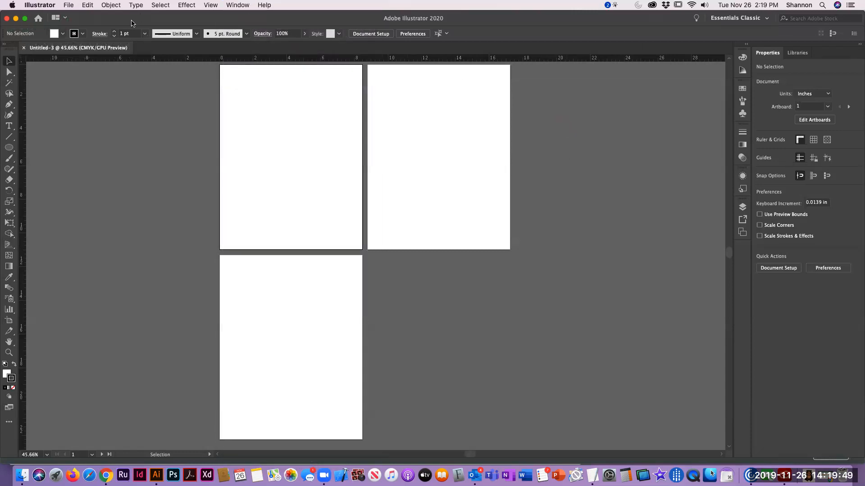
Undock the toolbar, switch it to the two-column layout, and place it floating beside the first artboard
{"action": "left_click_drag", "start_coordinate": [15, 50], "coordinate": [77, 70]}
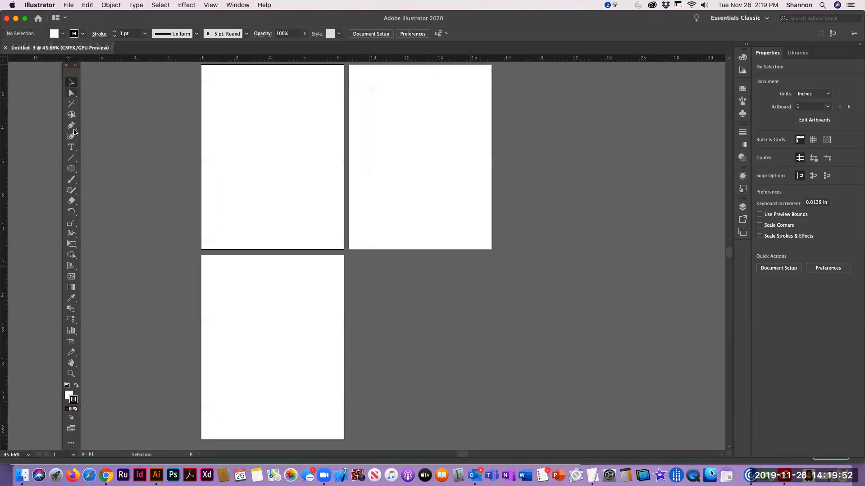
{"action": "left_click", "coordinate": [77, 65]}
{"action": "left_click_drag", "start_coordinate": [77, 67], "coordinate": [134, 88]}
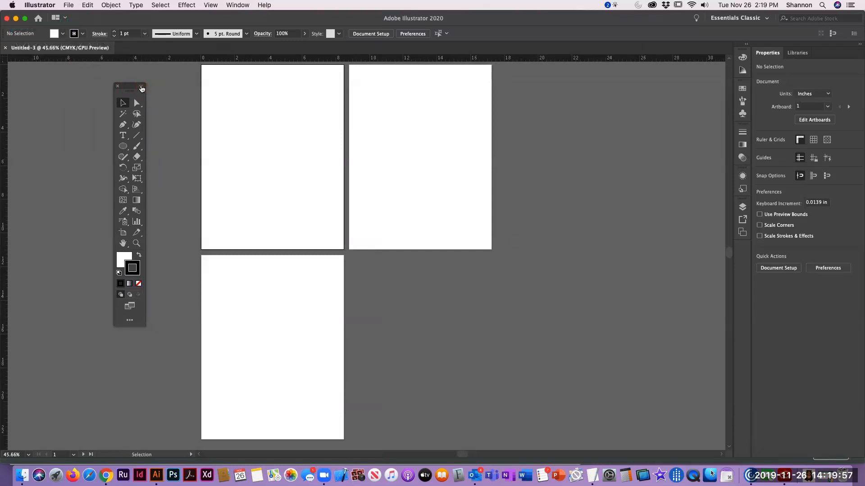
{"action": "left_click", "coordinate": [142, 88]}
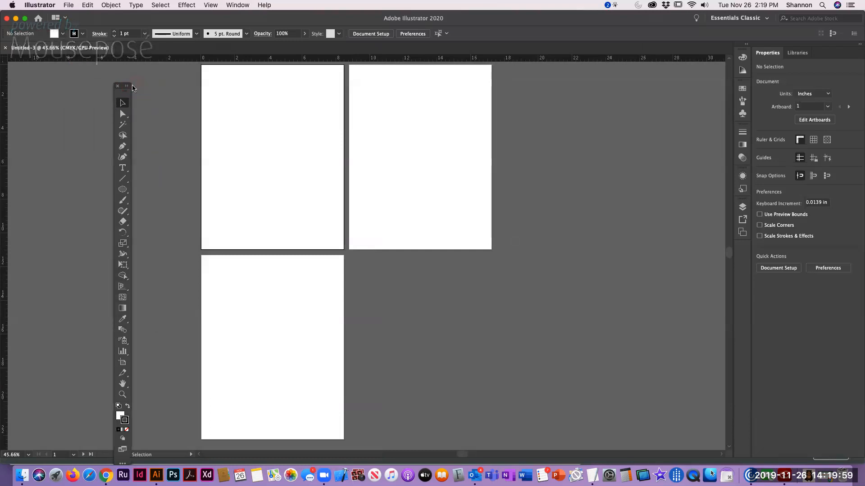
{"action": "left_click", "coordinate": [128, 89]}
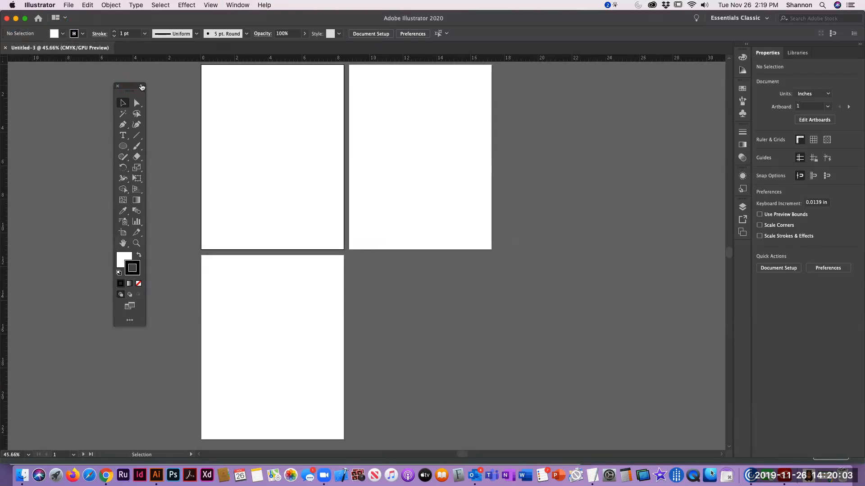
{"action": "left_click_drag", "start_coordinate": [141, 87], "coordinate": [142, 76]}
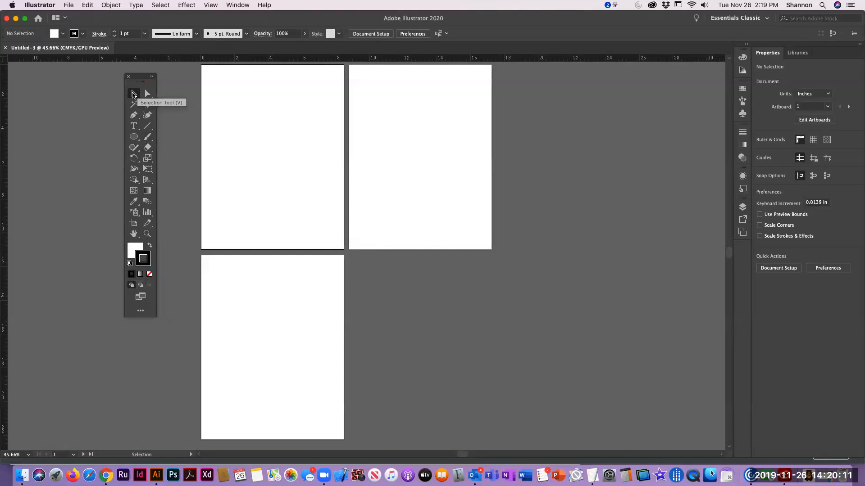
{"action": "mouse_move", "coordinate": [203, 74]}
{"action": "left_mouse_down"}
{"action": "mouse_move", "coordinate": [271, 130]}
{"action": "mouse_move", "coordinate": [257, 138]}
{"action": "left_mouse_up"}
{"action": "left_click_drag", "start_coordinate": [208, 87], "coordinate": [298, 178]}
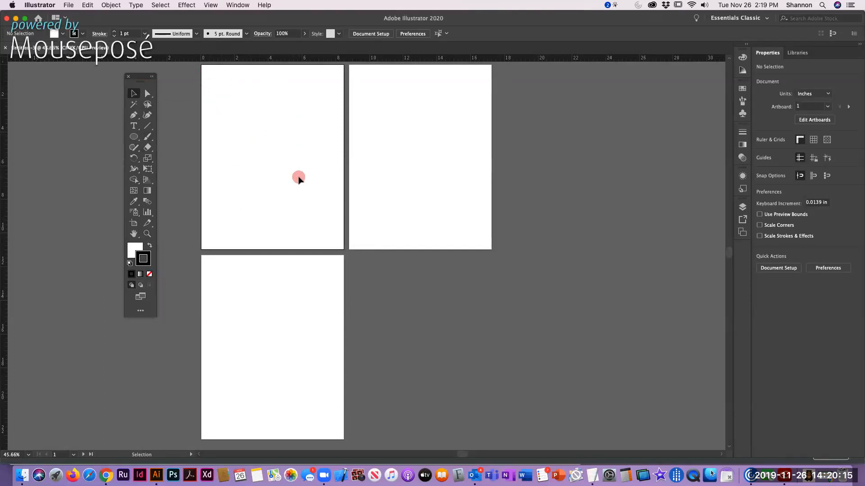
{"action": "mouse_move", "coordinate": [263, 120]}
{"action": "left_mouse_down"}
{"action": "mouse_move", "coordinate": [219, 147]}
{"action": "mouse_move", "coordinate": [351, 170]}
{"action": "mouse_move", "coordinate": [212, 116]}
{"action": "left_mouse_up"}
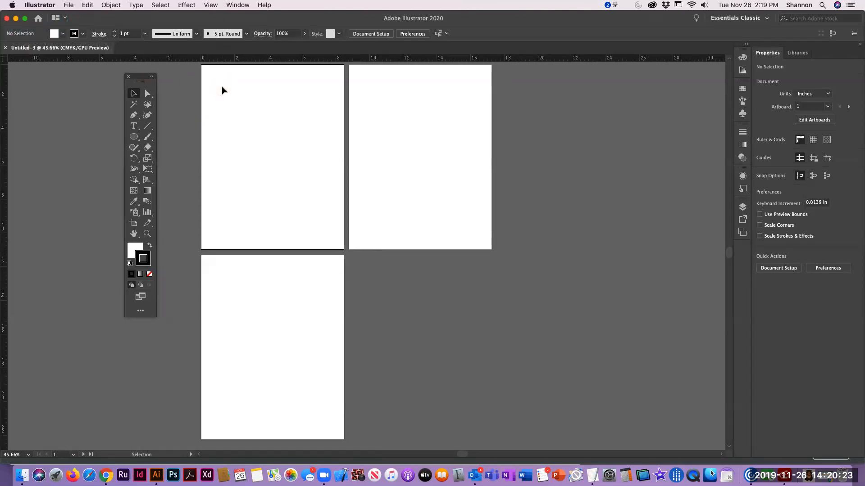
{"action": "left_click", "coordinate": [209, 79]}
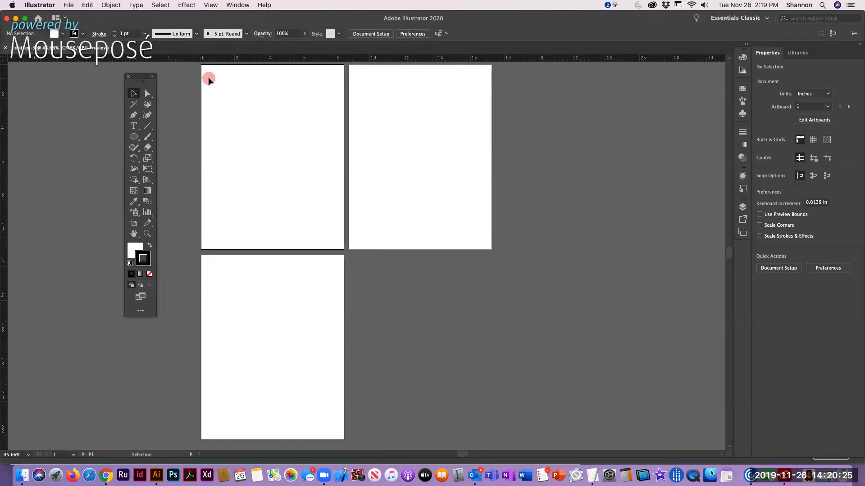
{"action": "left_click_drag", "start_coordinate": [208, 80], "coordinate": [296, 180]}
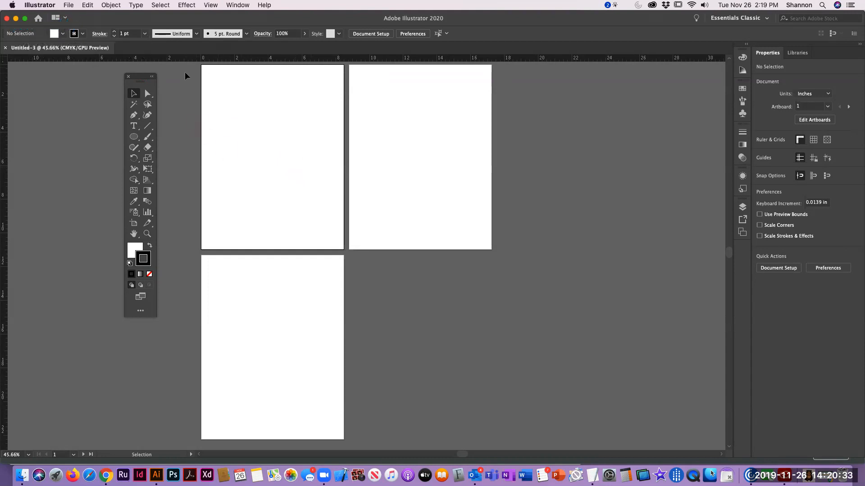
Choose the Rectangle tool in place of the Ellipse tool in the shape tools group, and return to the Selection tool
{"action": "left_click", "coordinate": [147, 96]}
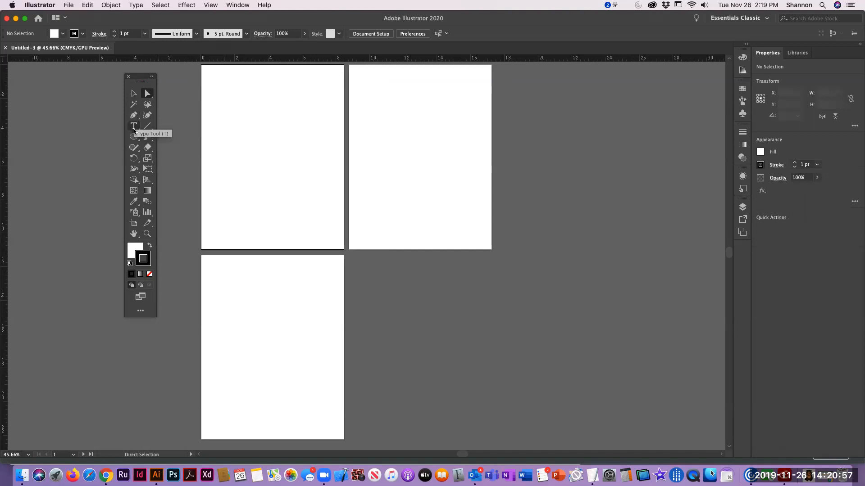
{"action": "mouse_move", "coordinate": [135, 137]}
{"action": "left_mouse_down"}
{"action": "mouse_move", "coordinate": [180, 137]}
{"action": "mouse_move", "coordinate": [133, 138]}
{"action": "mouse_move", "coordinate": [167, 147]}
{"action": "mouse_move", "coordinate": [174, 170]}
{"action": "mouse_move", "coordinate": [172, 140]}
{"action": "mouse_move", "coordinate": [171, 169]}
{"action": "mouse_move", "coordinate": [171, 140]}
{"action": "mouse_move", "coordinate": [168, 169]}
{"action": "mouse_move", "coordinate": [166, 137]}
{"action": "mouse_move", "coordinate": [132, 141]}
{"action": "left_mouse_up"}
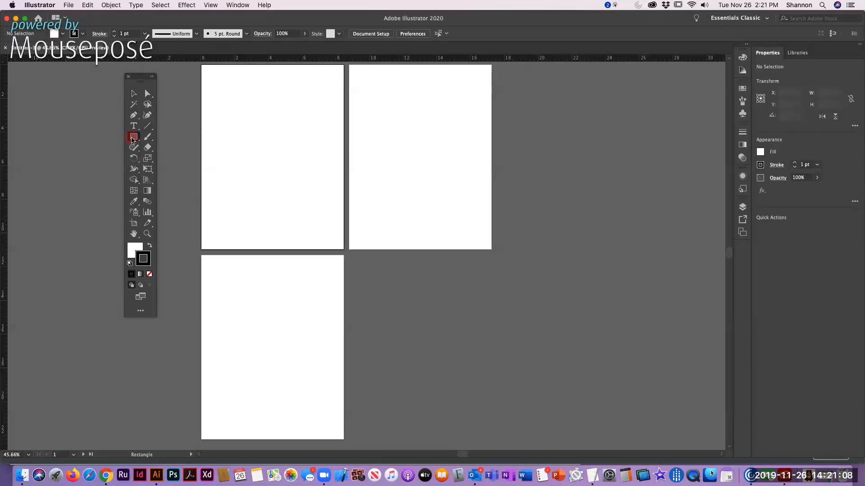
{"action": "left_click", "coordinate": [132, 95]}
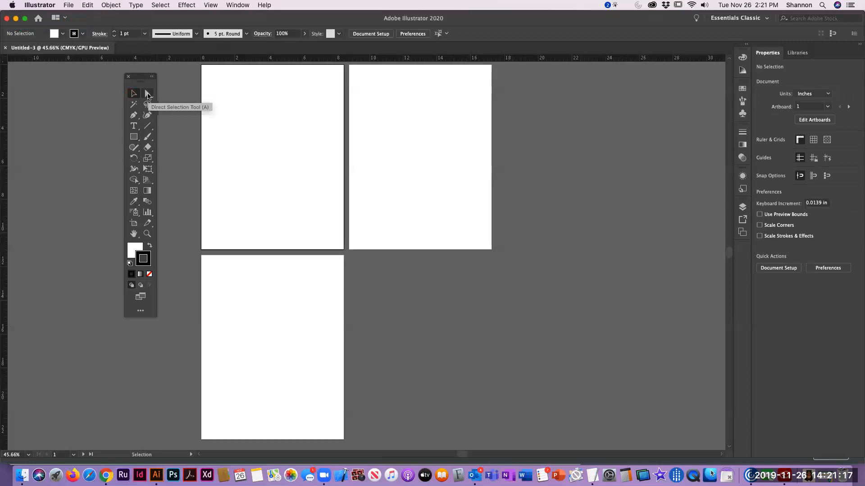
View the hidden tools grouped under the Direct Selection and Rectangle tools, and return to the Selection tool
{"action": "left_click", "coordinate": [148, 95]}
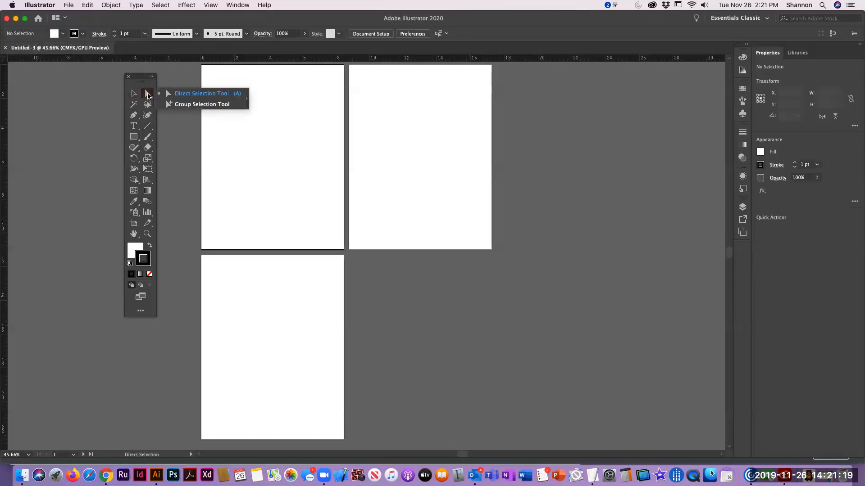
{"action": "left_click", "coordinate": [134, 137]}
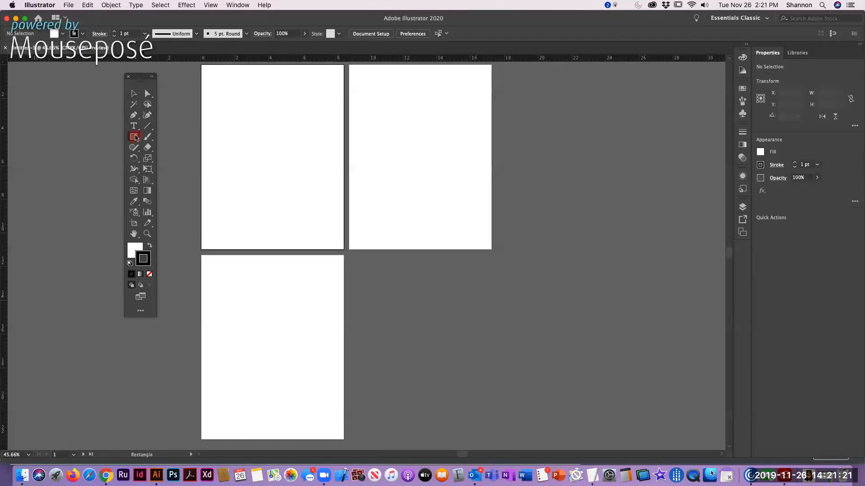
{"action": "left_click_drag", "start_coordinate": [135, 137], "coordinate": [171, 136]}
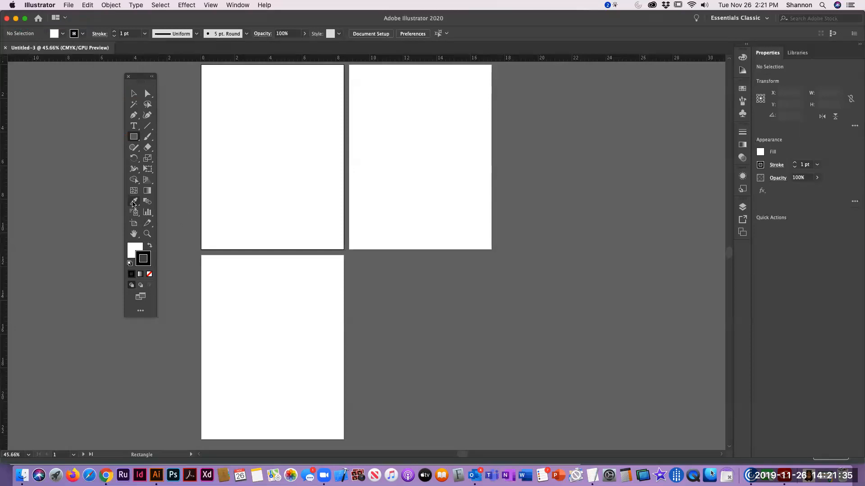
{"action": "left_click", "coordinate": [131, 94]}
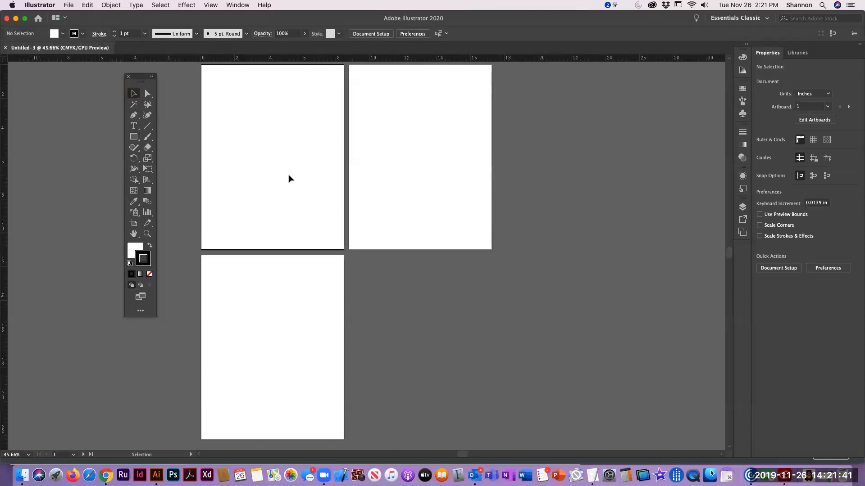
Open the Color panel for the fill, and make the stroke the active color
{"action": "left_click", "coordinate": [144, 257]}
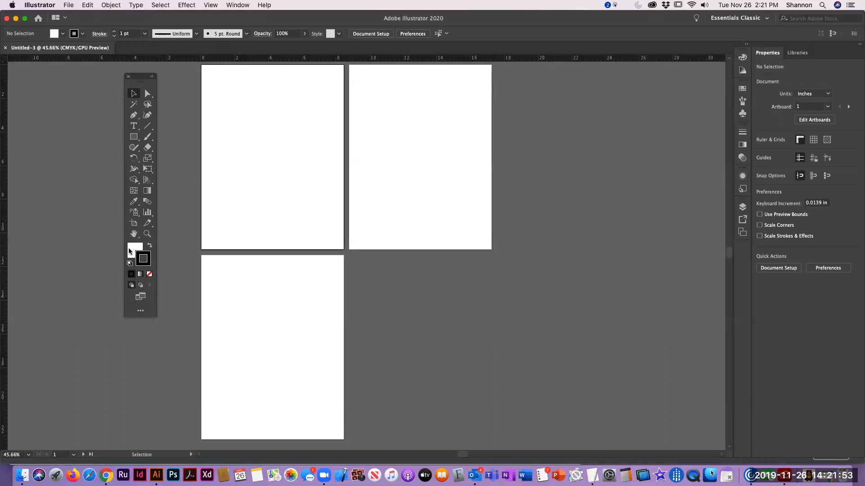
{"action": "left_click", "coordinate": [129, 251]}
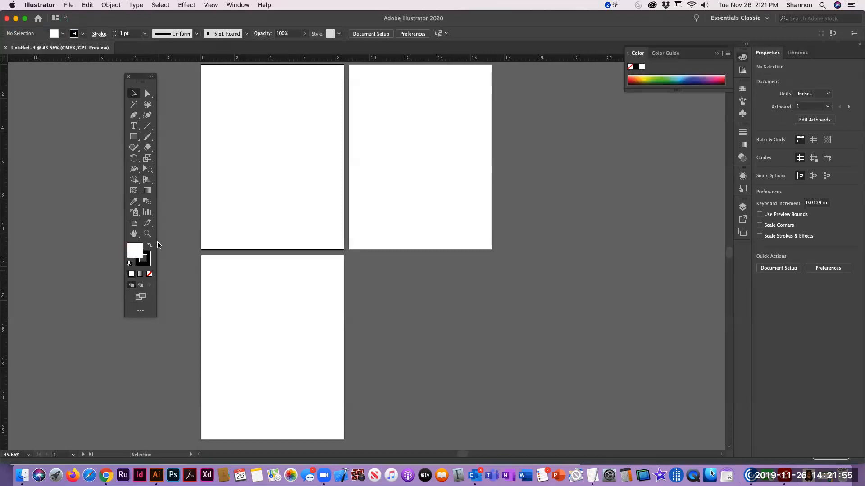
{"action": "left_click", "coordinate": [137, 256]}
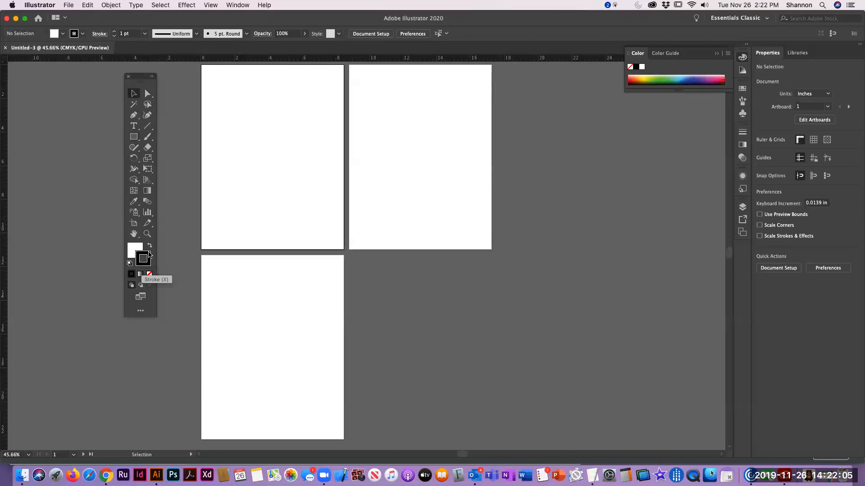
Set the stroke color to green from the color spectrum, and swap the fill and stroke colors
{"action": "left_click", "coordinate": [150, 255]}
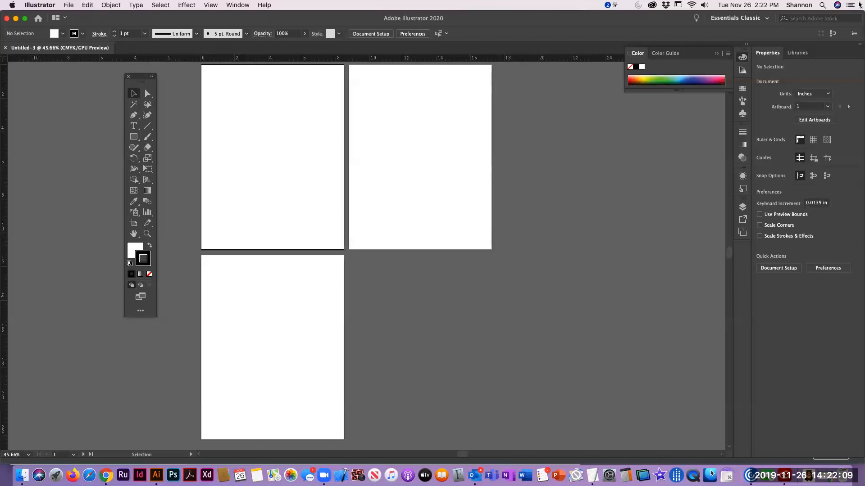
{"action": "left_click", "coordinate": [661, 79]}
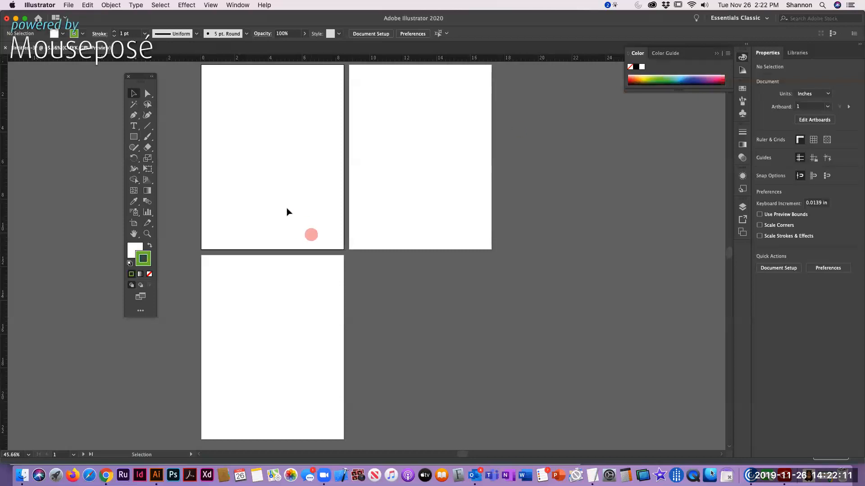
{"action": "left_click", "coordinate": [149, 247]}
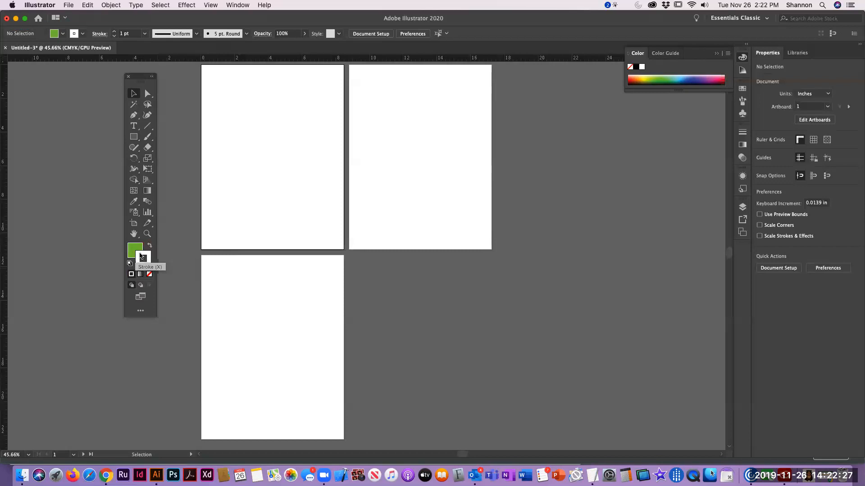
Set the stroke to None and the fill color to black
{"action": "left_click", "coordinate": [142, 257]}
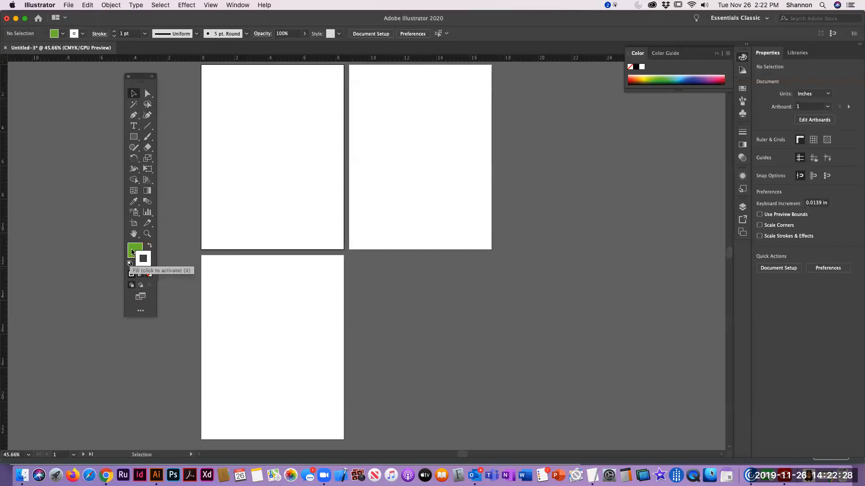
{"action": "left_click", "coordinate": [149, 275]}
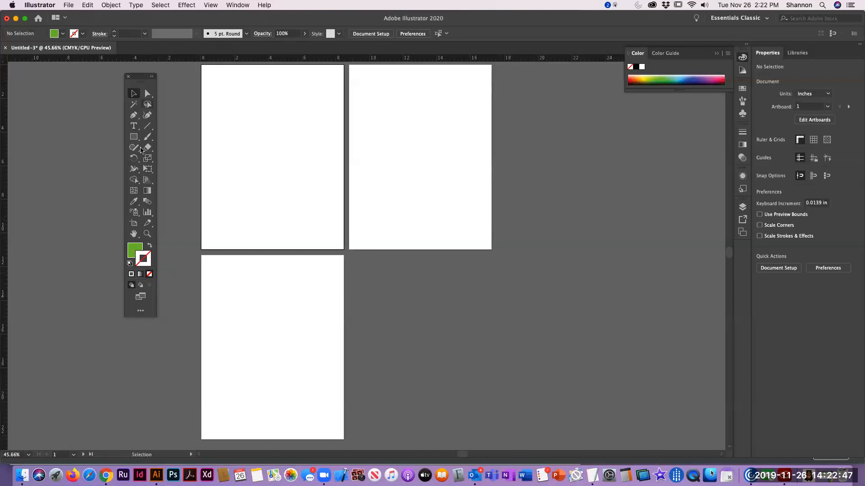
{"action": "left_click_drag", "start_coordinate": [138, 255], "coordinate": [147, 252]}
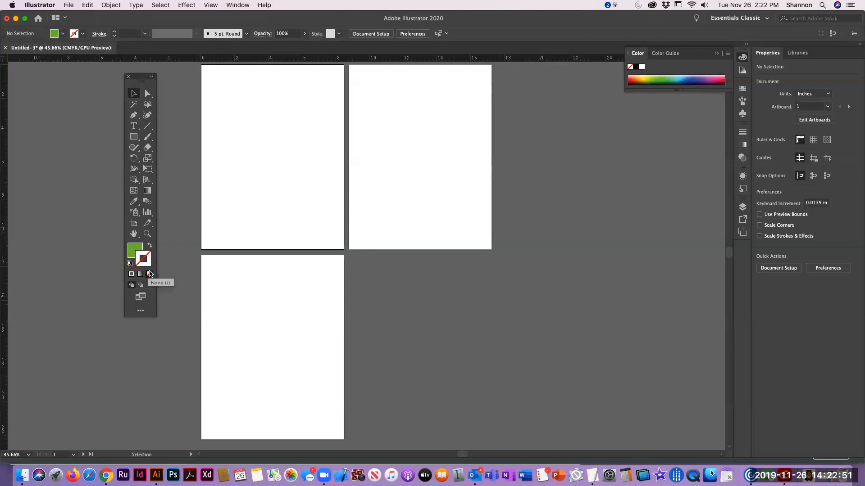
{"action": "left_click", "coordinate": [133, 248]}
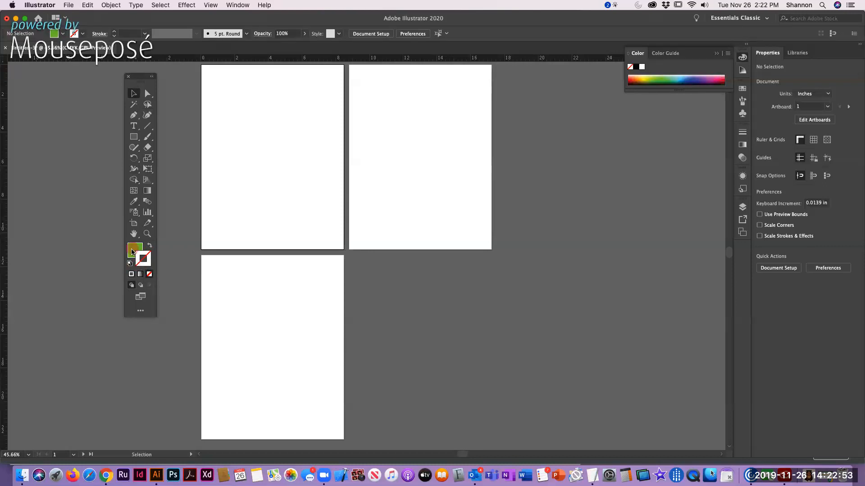
{"action": "left_click", "coordinate": [635, 67]}
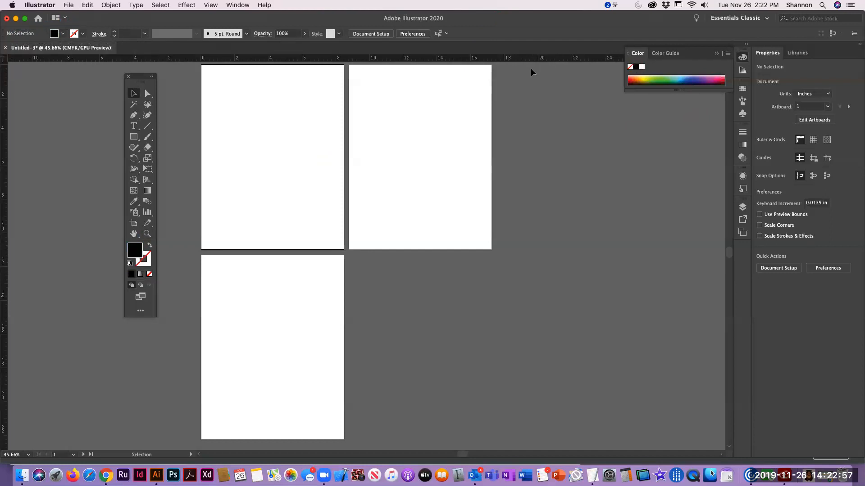
{"action": "left_click", "coordinate": [236, 126]}
{"action": "left_click", "coordinate": [241, 114]}
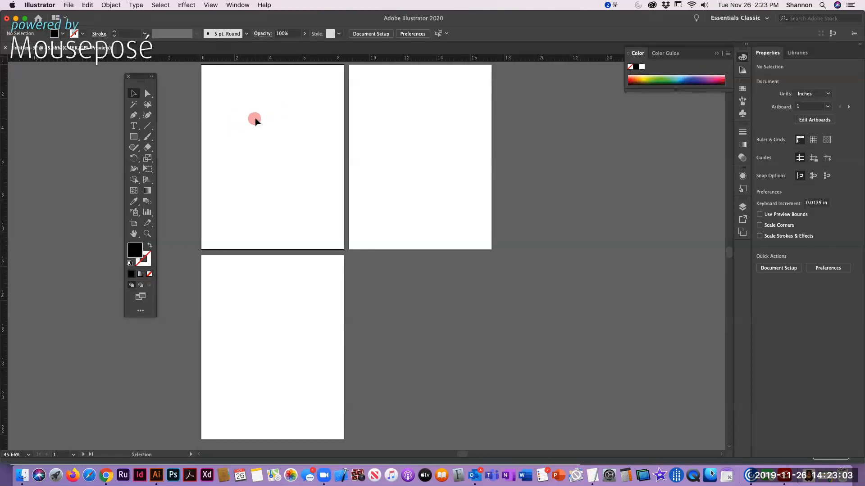
{"action": "key", "text": "super"}
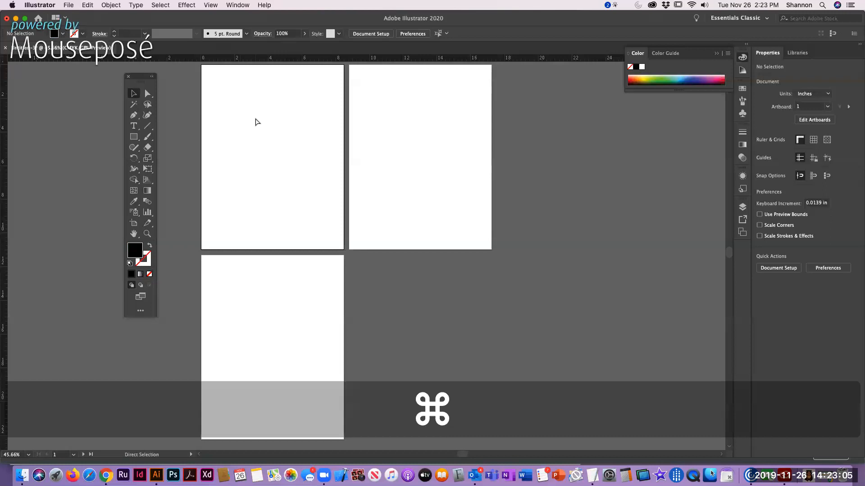
{"action": "key", "text": "super"}
{"action": "key", "text": "super"}
{"action": "key", "text": "alt"}
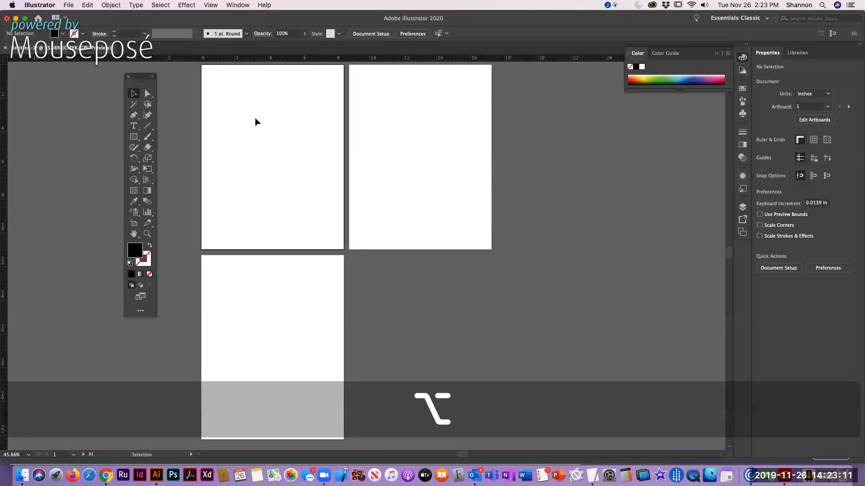
{"action": "key", "text": "alt"}
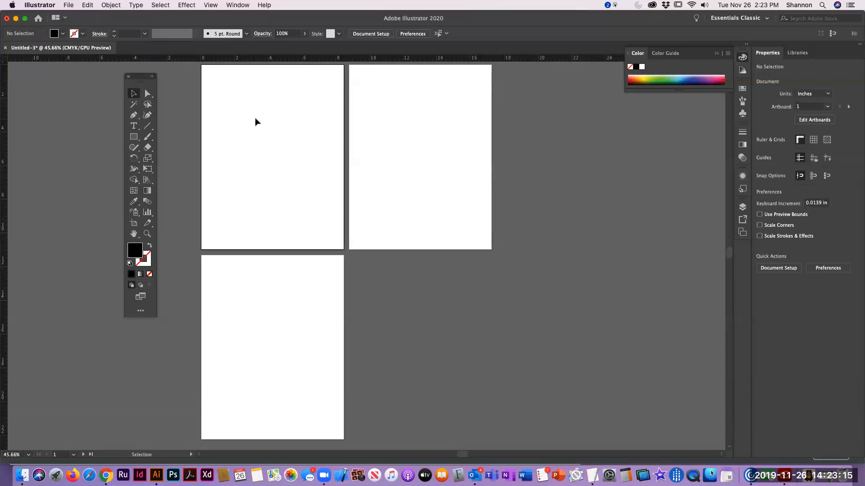
{"action": "key", "text": "shift"}
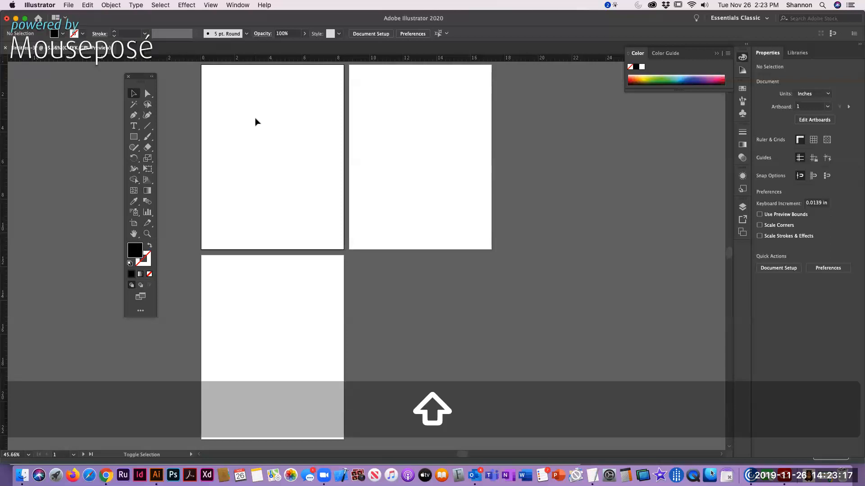
{"action": "key", "text": "shift"}
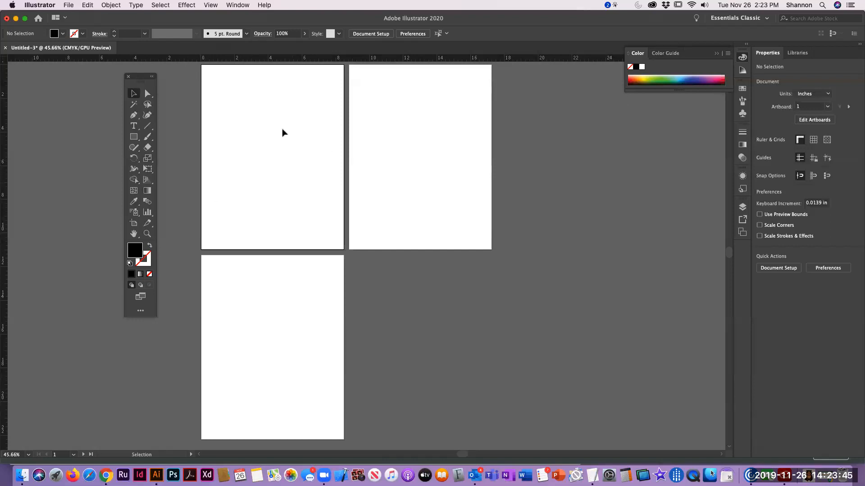
Pan the view around the three artboards
{"action": "key", "text": "space"}
{"action": "left_click_drag", "start_coordinate": [245, 119], "coordinate": [251, 149]}
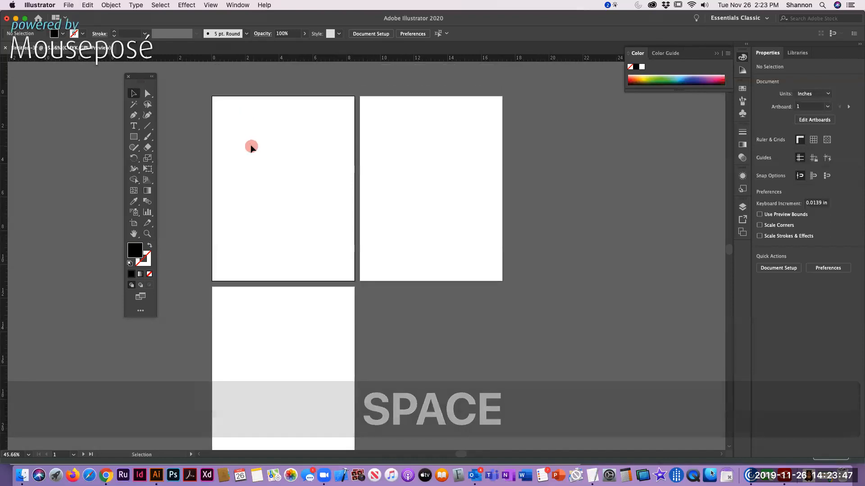
{"action": "key", "text": "space"}
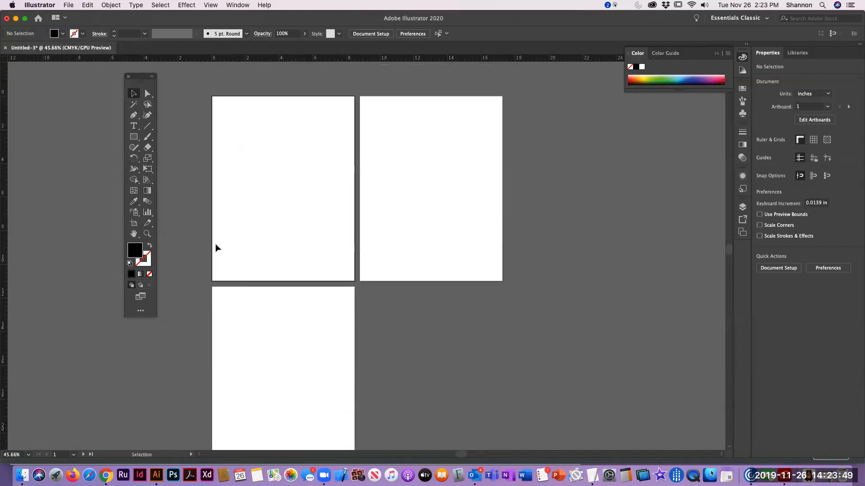
{"action": "left_click_drag", "start_coordinate": [285, 188], "coordinate": [301, 171]}
{"action": "key", "text": "space"}
{"action": "left_click_drag", "start_coordinate": [298, 129], "coordinate": [233, 100]}
{"action": "left_click_drag", "start_coordinate": [242, 147], "coordinate": [312, 174]}
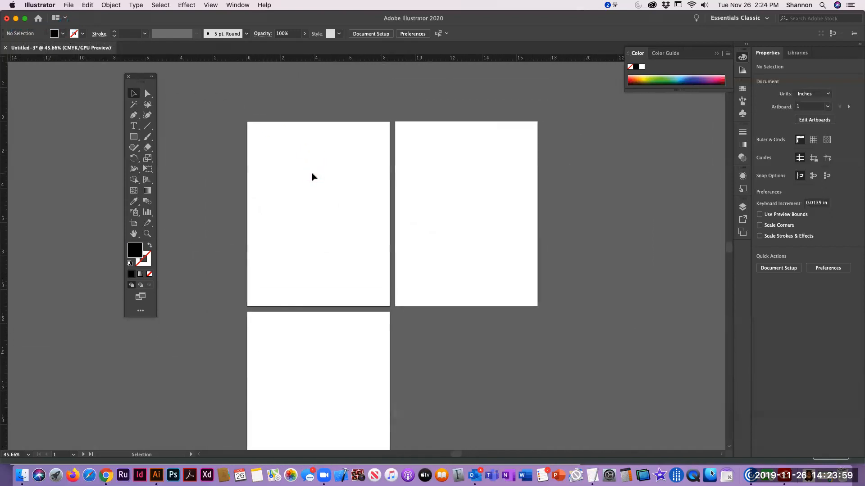
Zoom in on the first artboard with the Zoom tool, and return to the Selection tool
{"action": "left_click", "coordinate": [147, 234]}
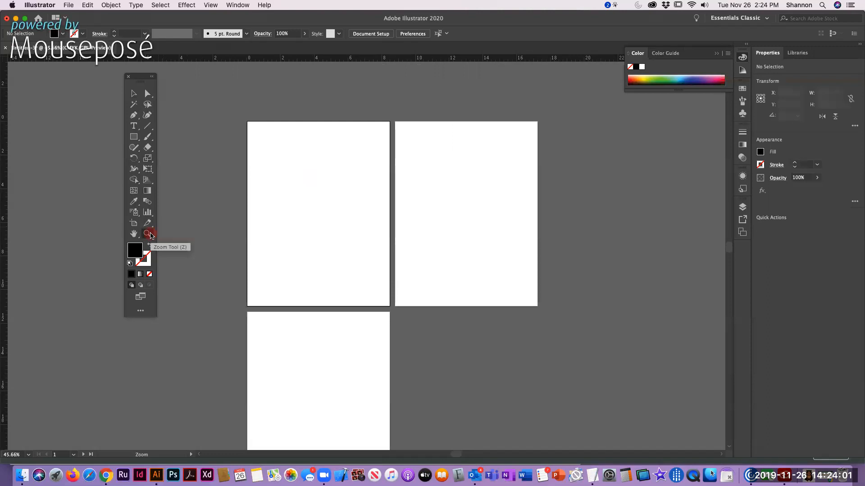
{"action": "left_click_drag", "start_coordinate": [241, 118], "coordinate": [393, 305]}
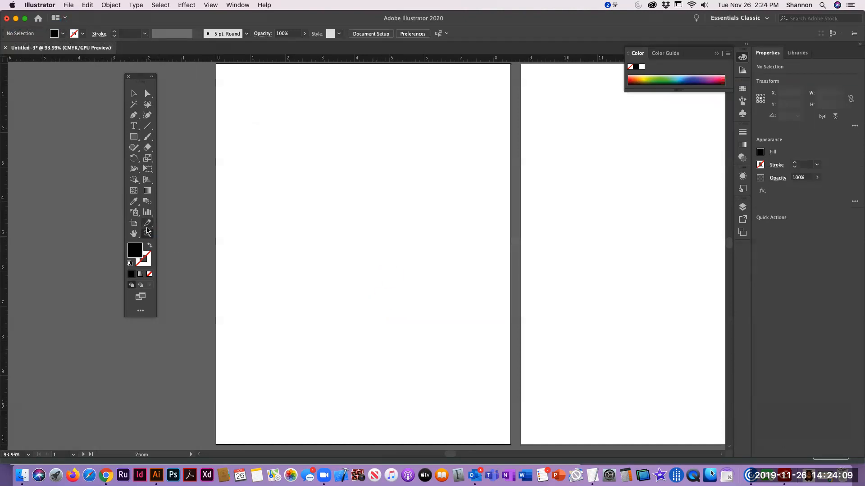
{"action": "left_click", "coordinate": [132, 95]}
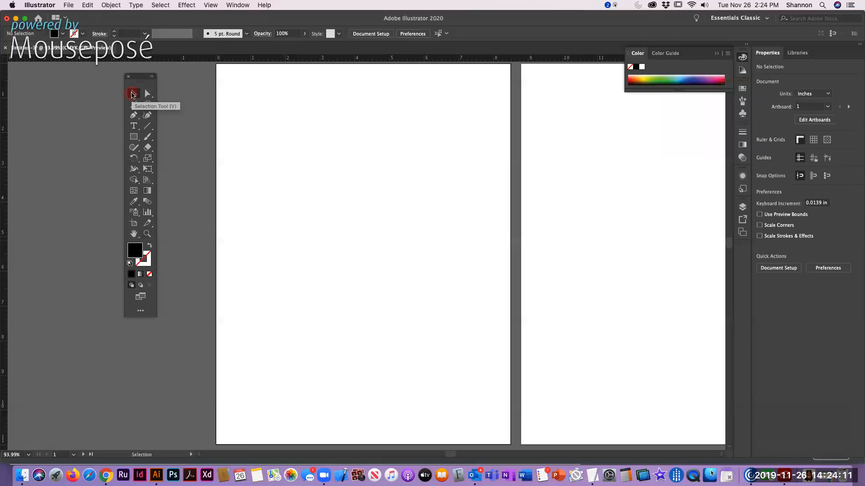
{"action": "left_click_drag", "start_coordinate": [253, 110], "coordinate": [438, 313]}
{"action": "left_click", "coordinate": [257, 172]}
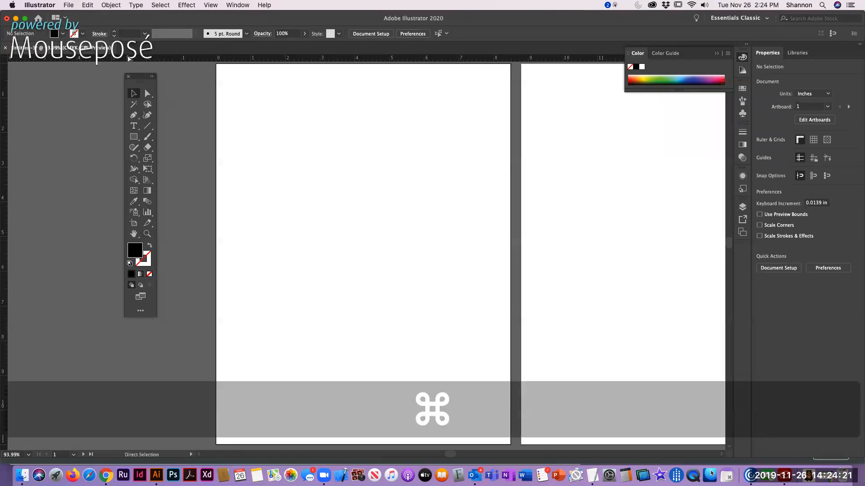
Switch to Chrome to read the Artboard 1 requirements in the Week 1 assignment instructions, and return to Illustrator
{"action": "key", "text": "super+Tab"}
{"action": "scroll", "coordinate": [336, 270], "scroll_direction": "down", "scroll_amount": 10}
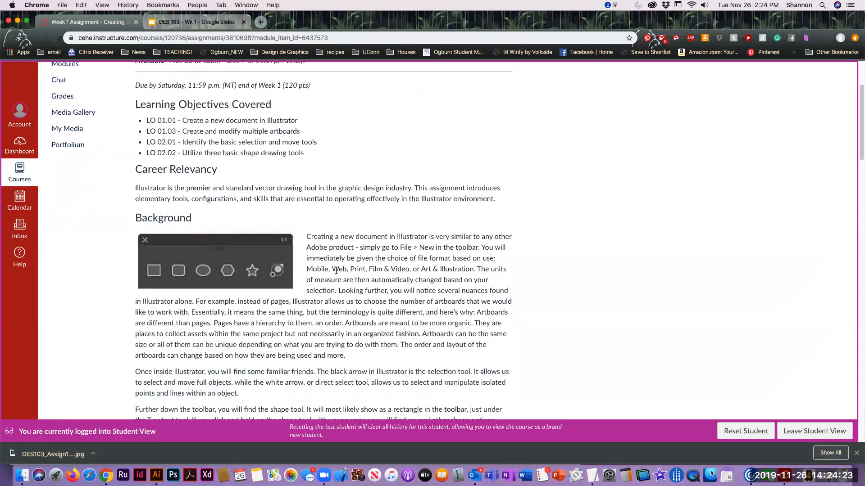
{"action": "scroll", "coordinate": [336, 270], "scroll_direction": "down", "scroll_amount": 2}
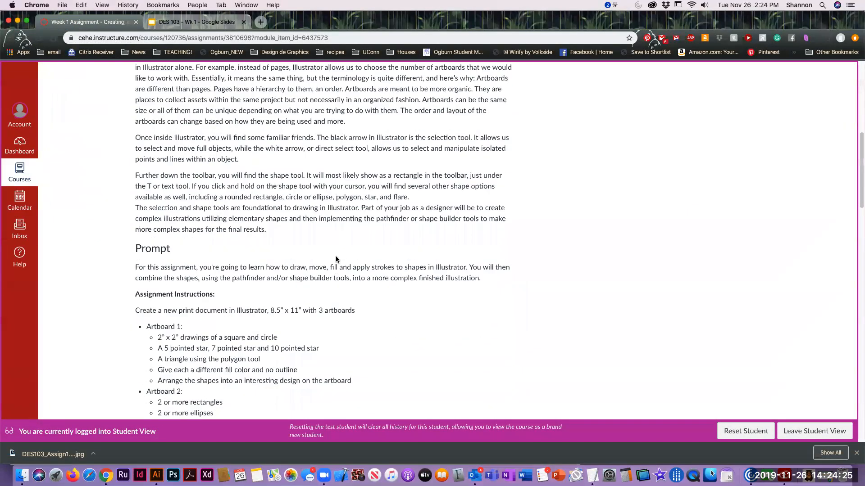
{"action": "scroll", "coordinate": [195, 328], "scroll_direction": "down", "scroll_amount": 2}
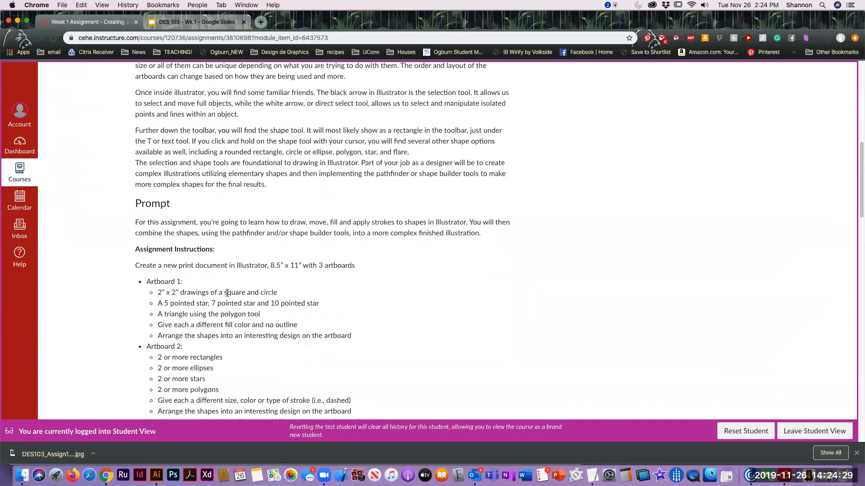
{"action": "key", "text": "super+Tab"}
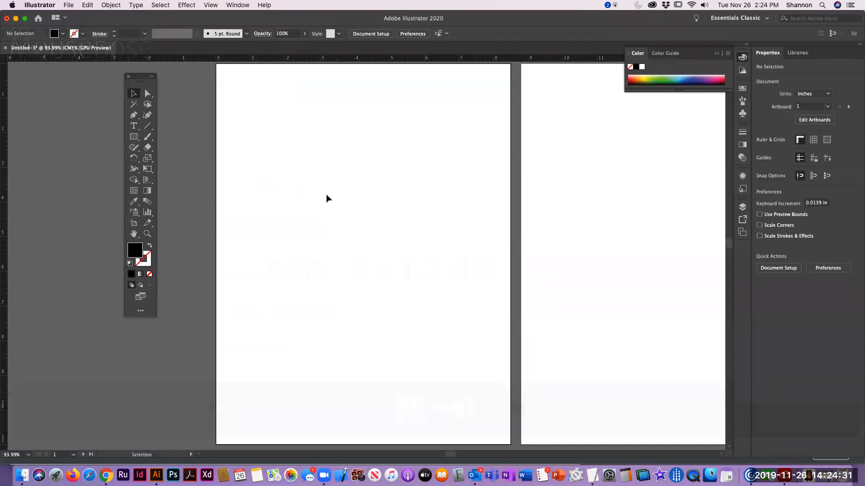
Draw a rectangle about 3.4 by 2.7 inches freehand in the upper part of the first artboard, and delete it
{"action": "left_click", "coordinate": [133, 138]}
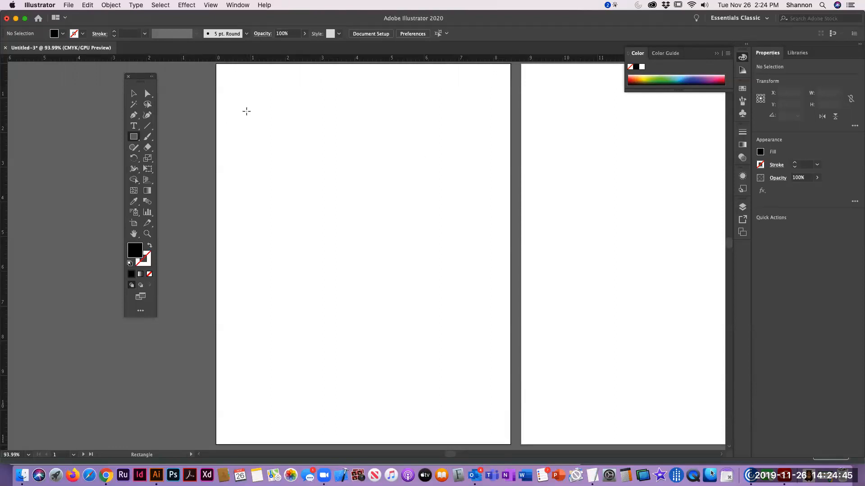
{"action": "left_click_drag", "start_coordinate": [246, 111], "coordinate": [364, 206]}
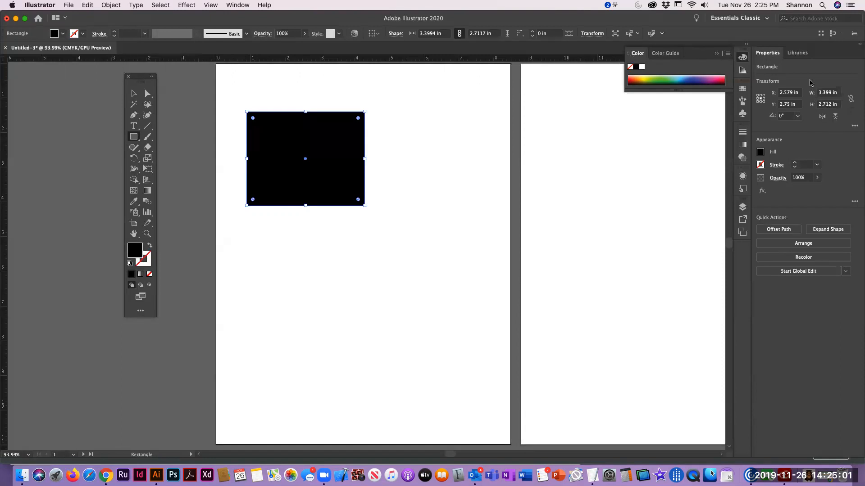
{"action": "left_click", "coordinate": [133, 95]}
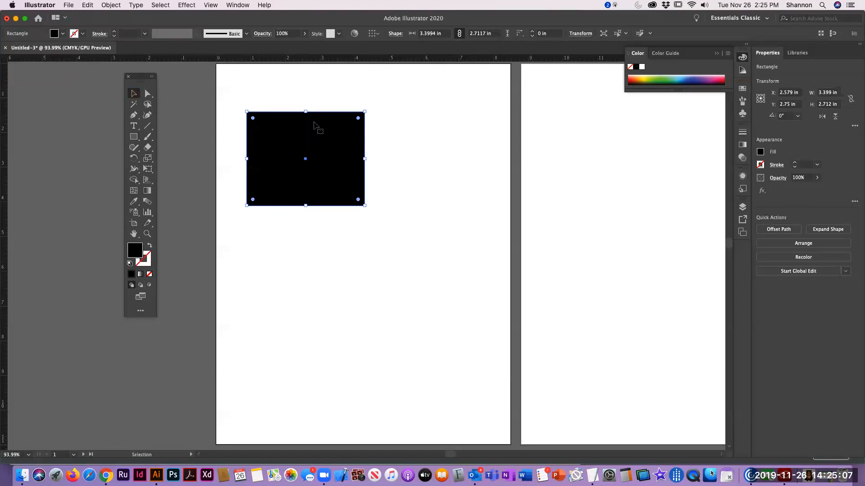
{"action": "key", "text": "BackSpace"}
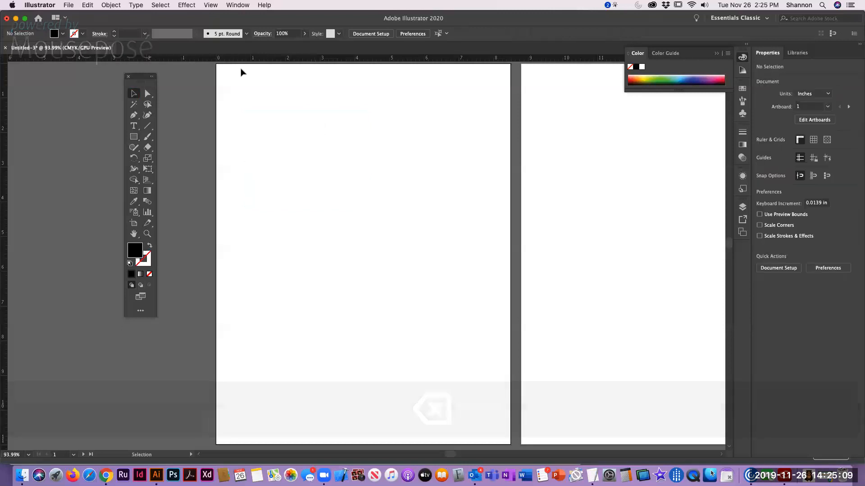
Create a rectangle with exact dimensions of 2 in wide by 2 in high on the first artboard
{"action": "left_click", "coordinate": [135, 138]}
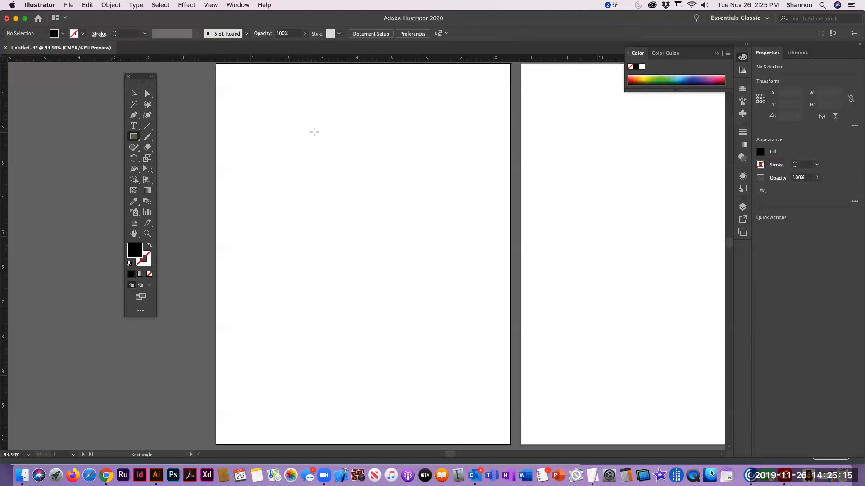
{"action": "left_click", "coordinate": [314, 132]}
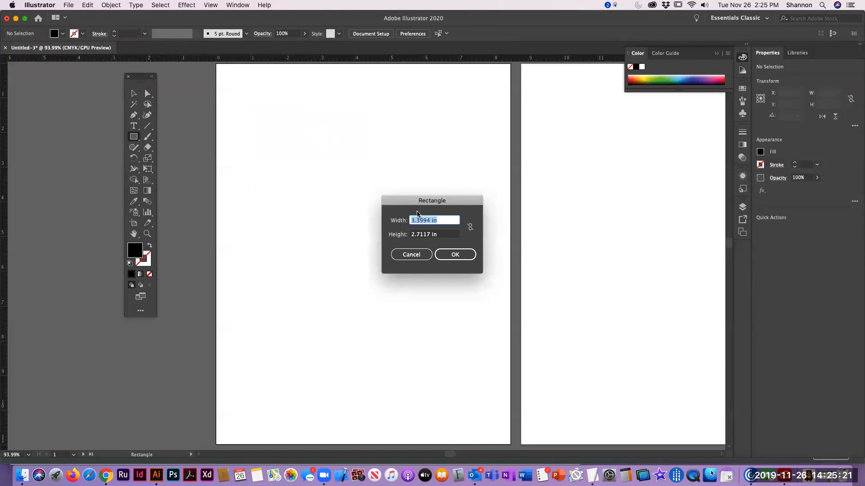
{"action": "left_click_drag", "start_coordinate": [416, 202], "coordinate": [345, 156]}
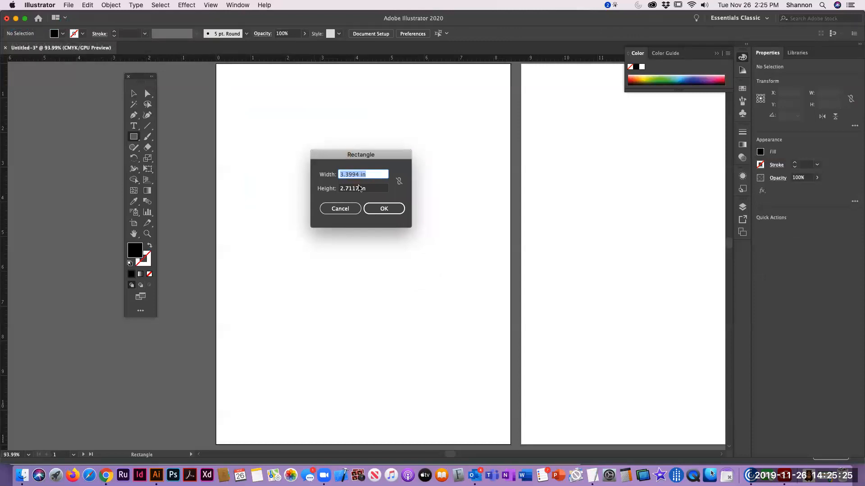
{"action": "type", "text": "2"}
{"action": "key", "text": "Tab"}
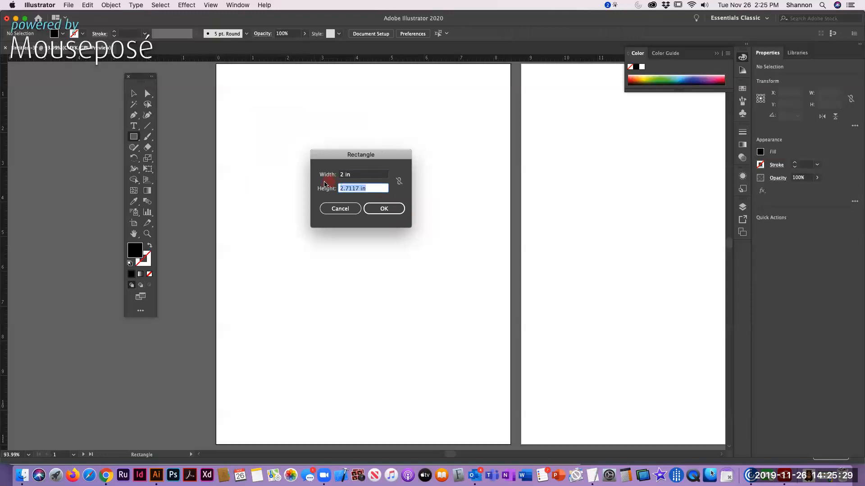
{"action": "type", "text": "2"}
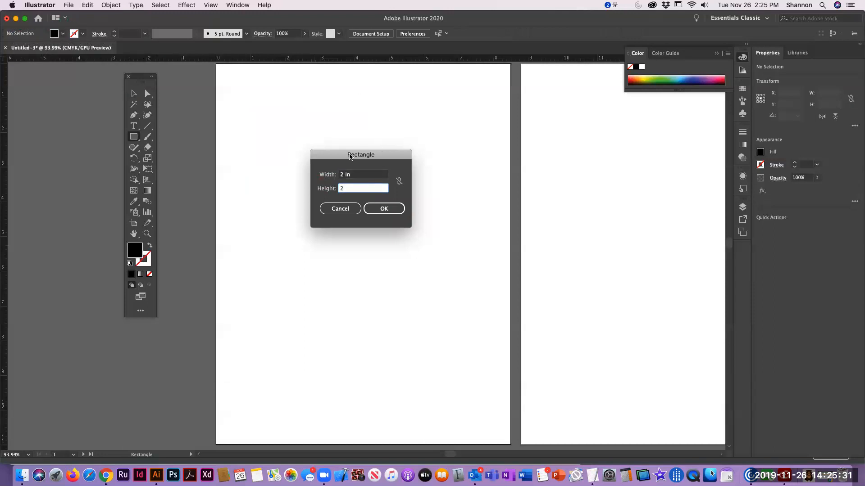
{"action": "left_click", "coordinate": [358, 175]}
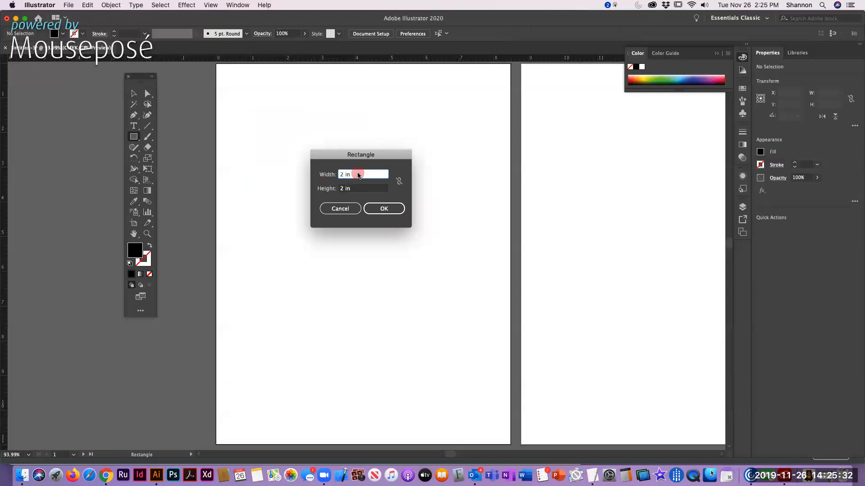
{"action": "left_click", "coordinate": [387, 209]}
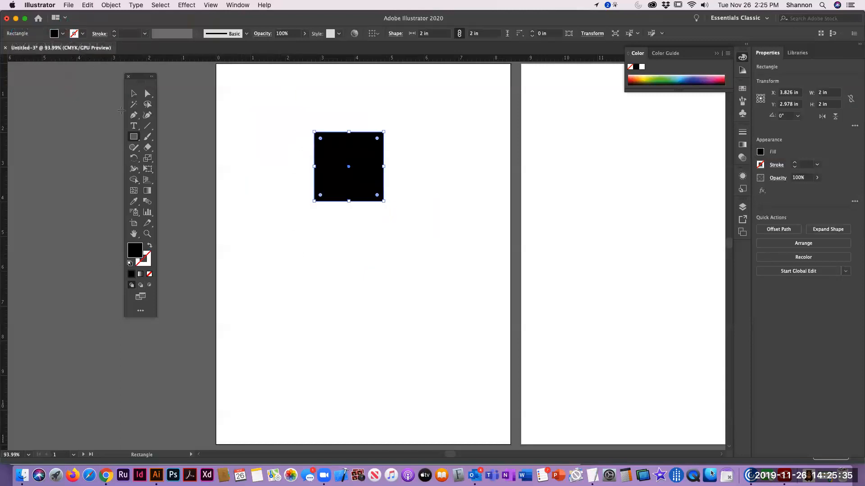
Move the black square closer to the upper-left corner of the first artboard, and deselect it
{"action": "left_click", "coordinate": [133, 95]}
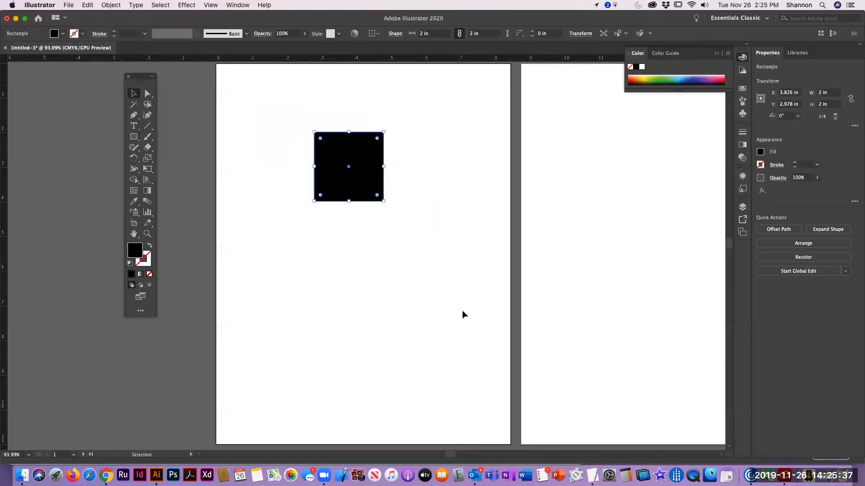
{"action": "left_click_drag", "start_coordinate": [367, 156], "coordinate": [323, 114]}
{"action": "left_click", "coordinate": [402, 168]}
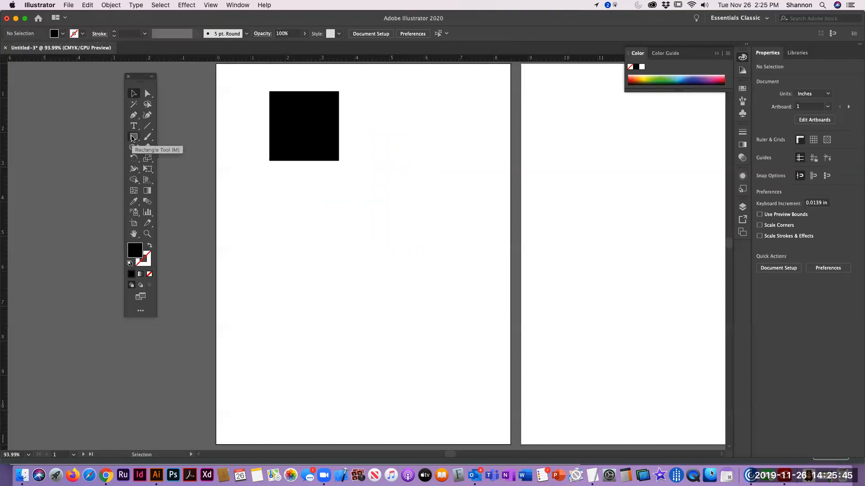
Draw an ellipse about 3.23 by 3.28 inches freehand below the square, and delete it
{"action": "left_click_drag", "start_coordinate": [133, 138], "coordinate": [155, 160]}
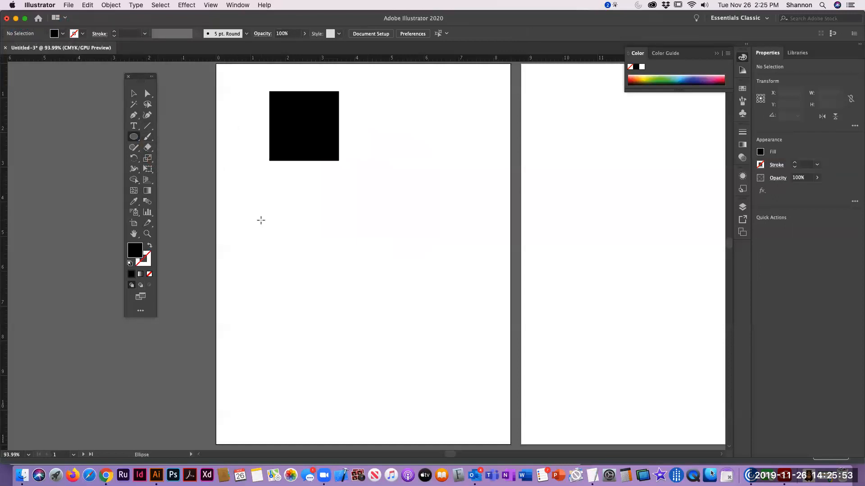
{"action": "left_click_drag", "start_coordinate": [275, 190], "coordinate": [387, 305]}
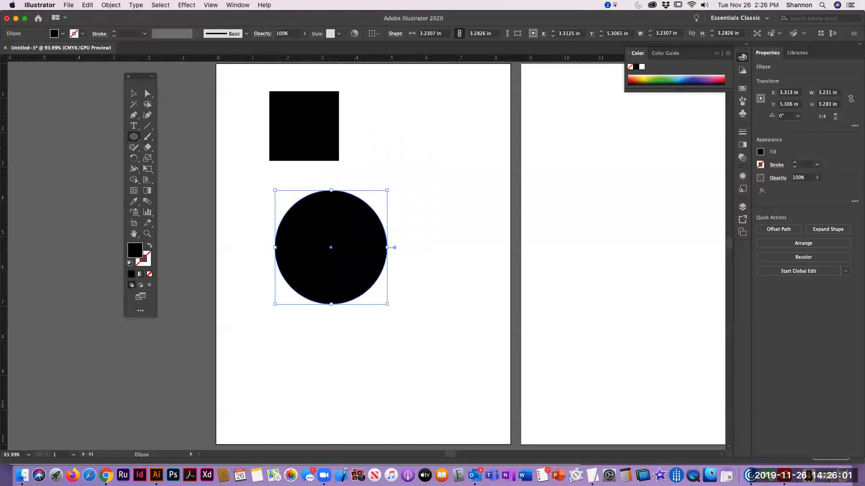
{"action": "left_click", "coordinate": [134, 93]}
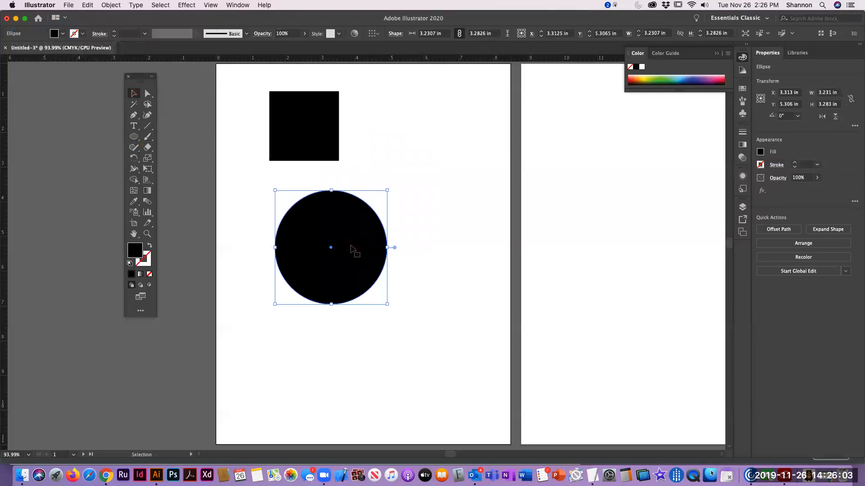
{"action": "key", "text": "BackSpace"}
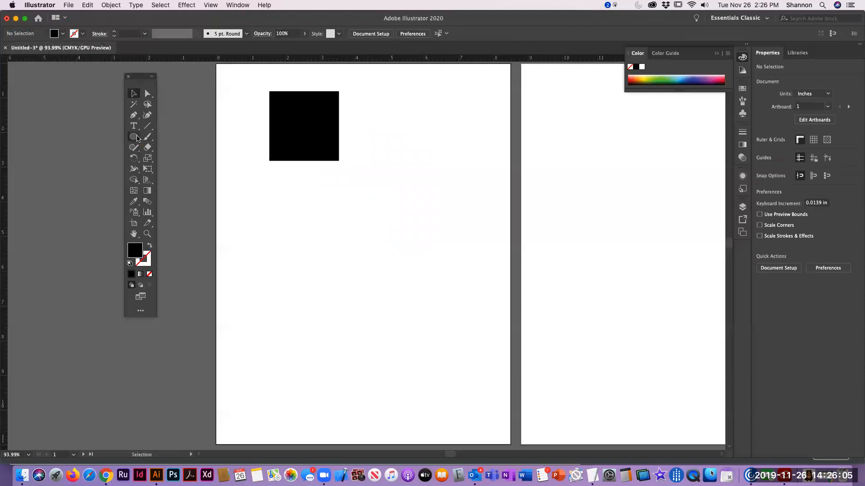
Draw a perfect circle about 2.57 inches in diameter below the square with the Ellipse tool
{"action": "left_click", "coordinate": [135, 137]}
{"action": "key", "text": "shift"}
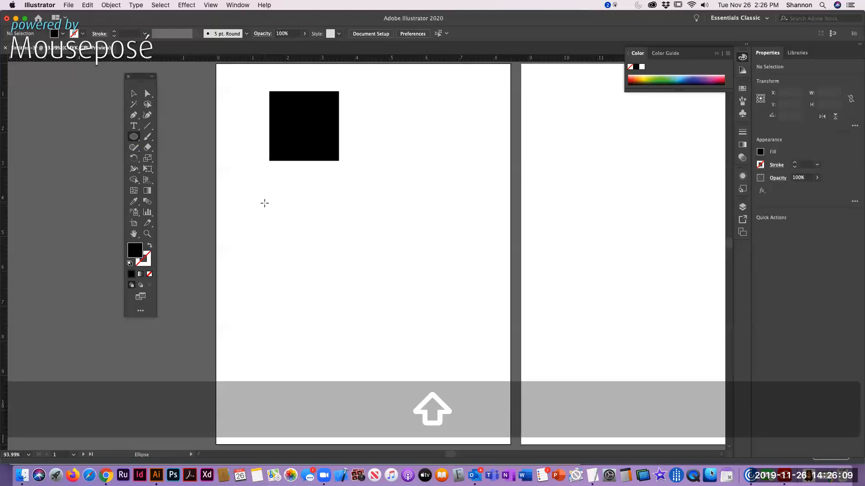
{"action": "left_click_drag", "start_coordinate": [269, 196], "coordinate": [318, 286]}
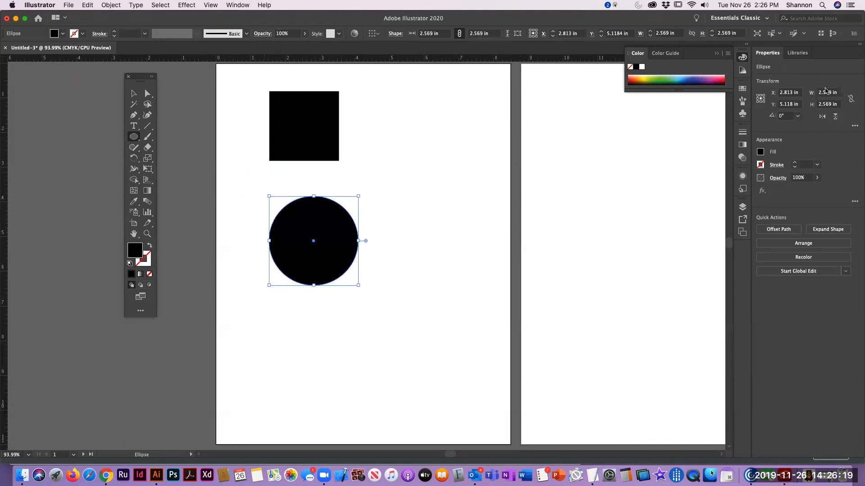
Delete the freehand circle and create an ellipse exactly 2 in wide by 2 in high below the square
{"action": "left_click", "coordinate": [134, 94]}
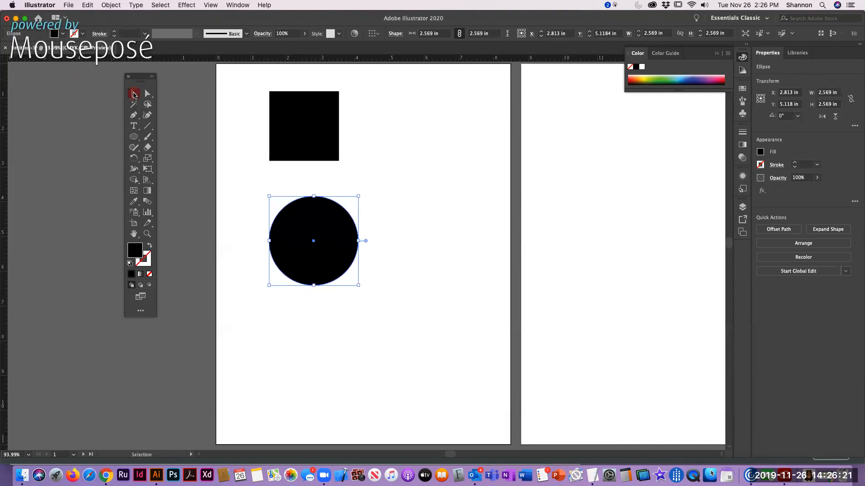
{"action": "key", "text": "BackSpace"}
{"action": "left_click", "coordinate": [133, 136]}
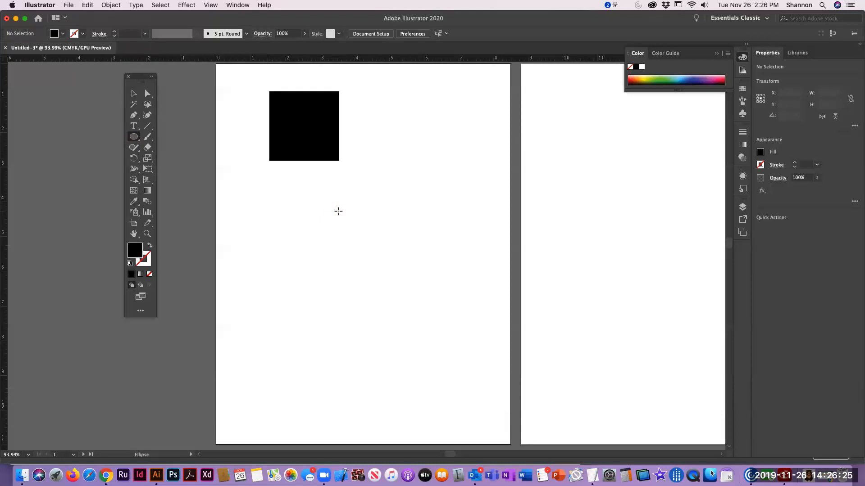
{"action": "left_click", "coordinate": [338, 211]}
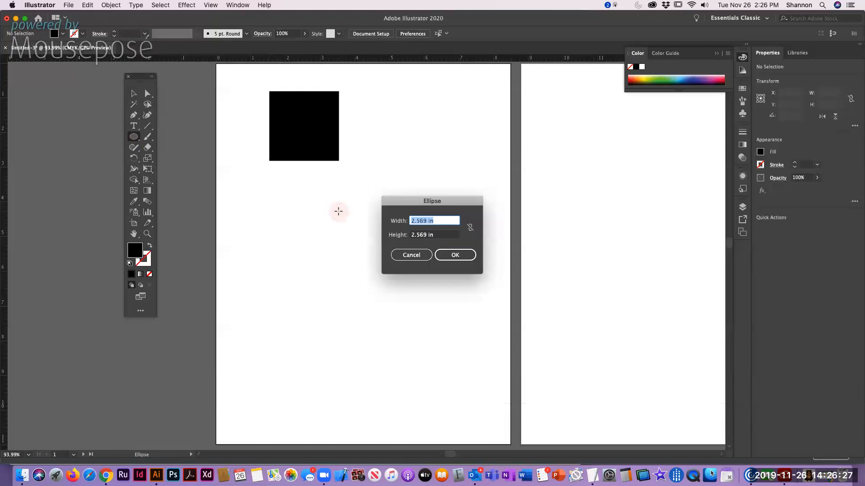
{"action": "type", "text": "2"}
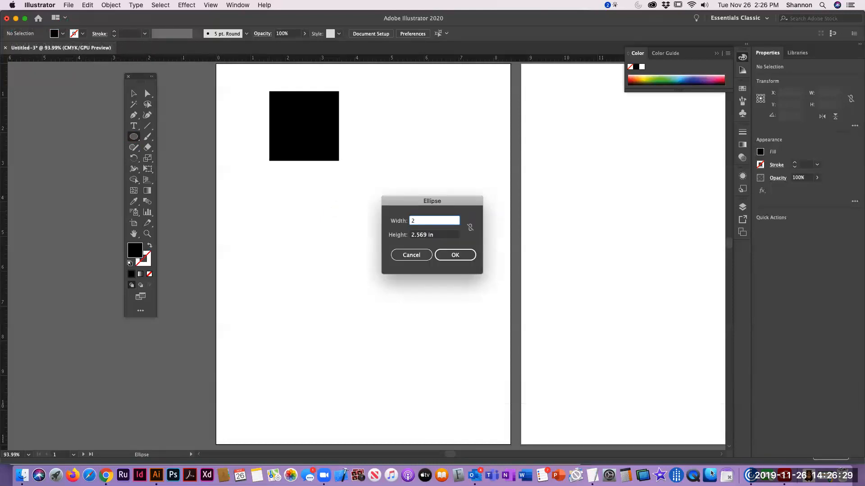
{"action": "key", "text": "Tab"}
{"action": "type", "text": "2"}
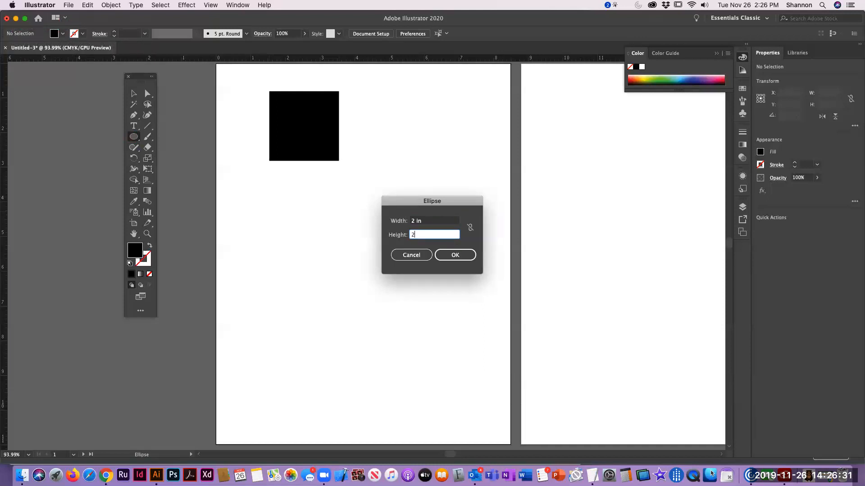
{"action": "key", "text": "Return"}
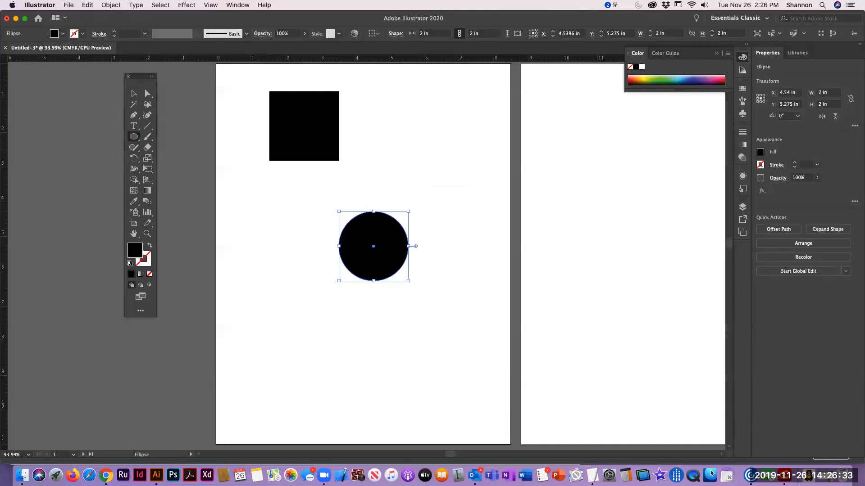
Move the 2-inch circle up beside the square, roughly level with it, and deselect it
{"action": "key", "text": "v"}
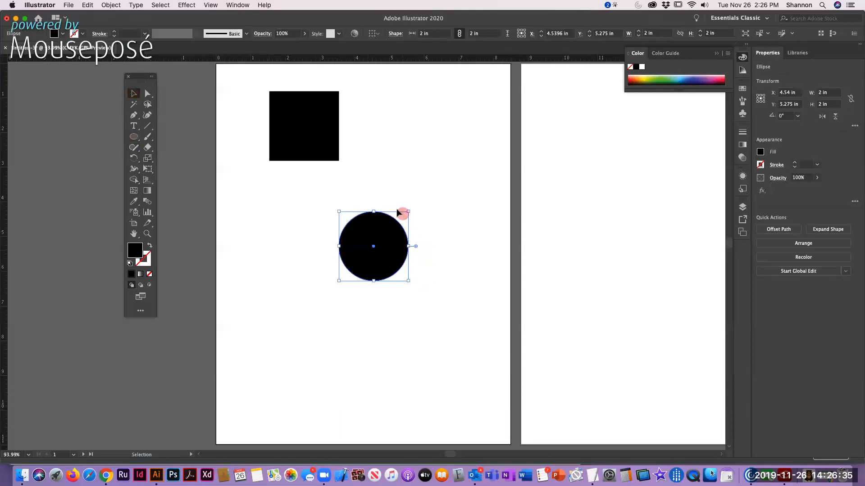
{"action": "left_click_drag", "start_coordinate": [382, 235], "coordinate": [421, 116]}
{"action": "left_click", "coordinate": [279, 223]}
Check the assignment's shape list in Chrome, and back in Illustrator create a 5-point star with radii 0.3472 in and 0.6944 in below the square
{"action": "key", "text": "super+Tab"}
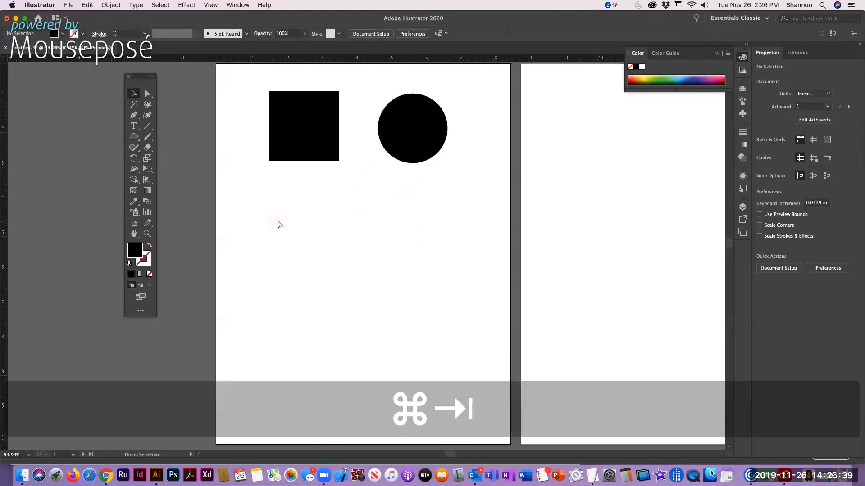
{"action": "scroll", "coordinate": [145, 291], "scroll_direction": "down", "scroll_amount": 3}
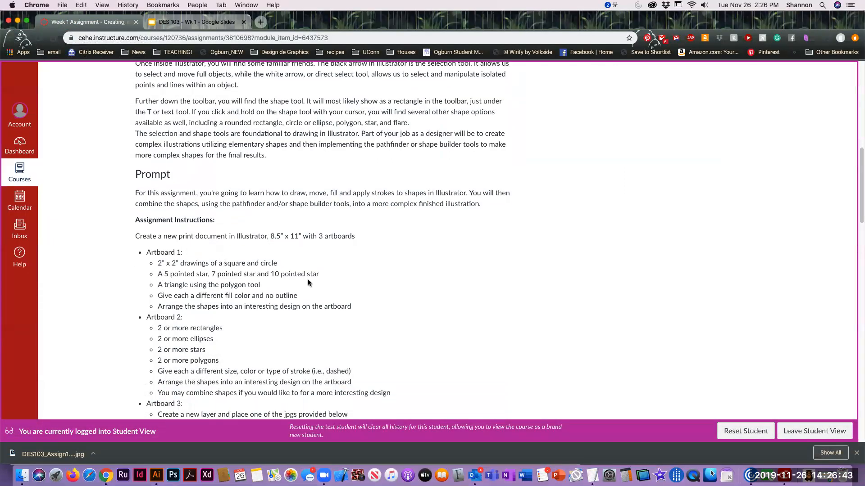
{"action": "key", "text": "super"}
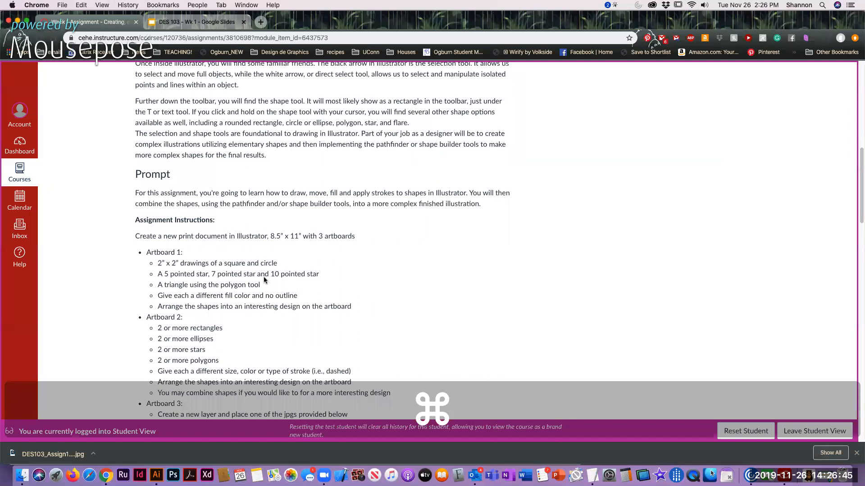
{"action": "key", "text": "super+Tab"}
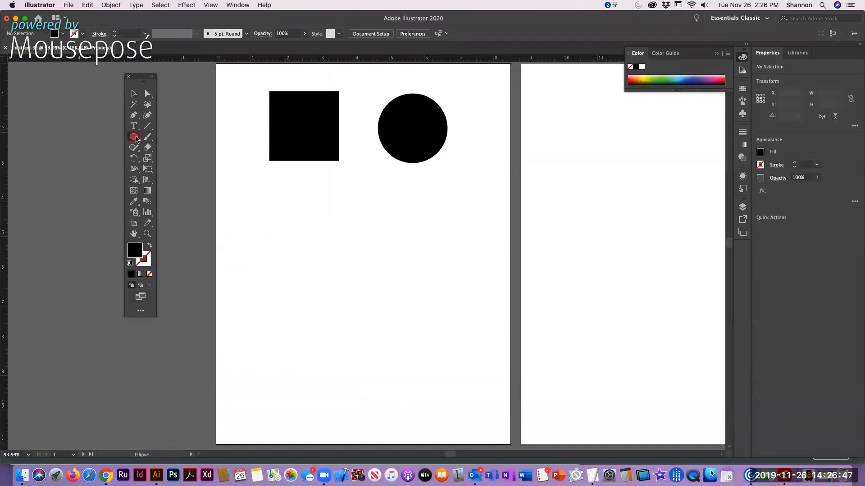
{"action": "left_click_drag", "start_coordinate": [133, 139], "coordinate": [157, 180]}
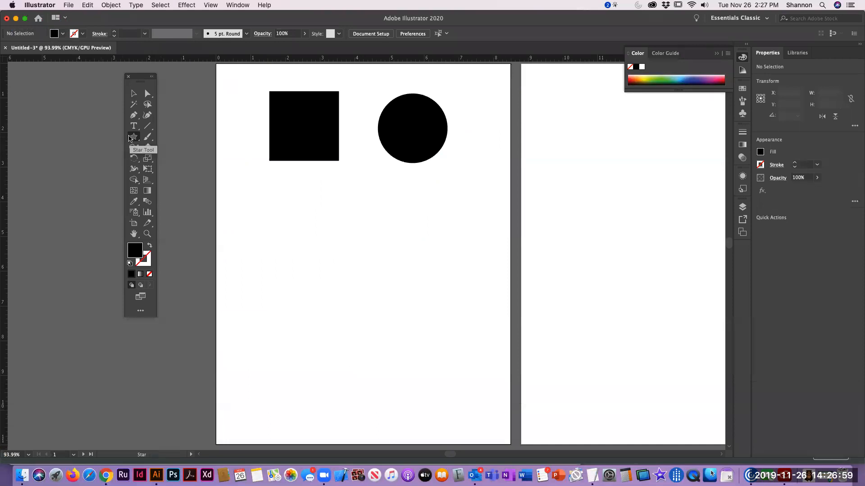
{"action": "left_click", "coordinate": [321, 227]}
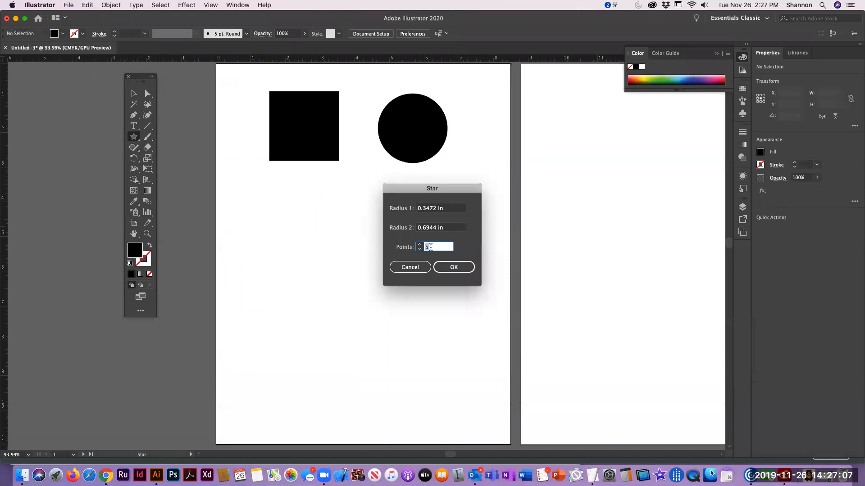
{"action": "left_click", "coordinate": [453, 267]}
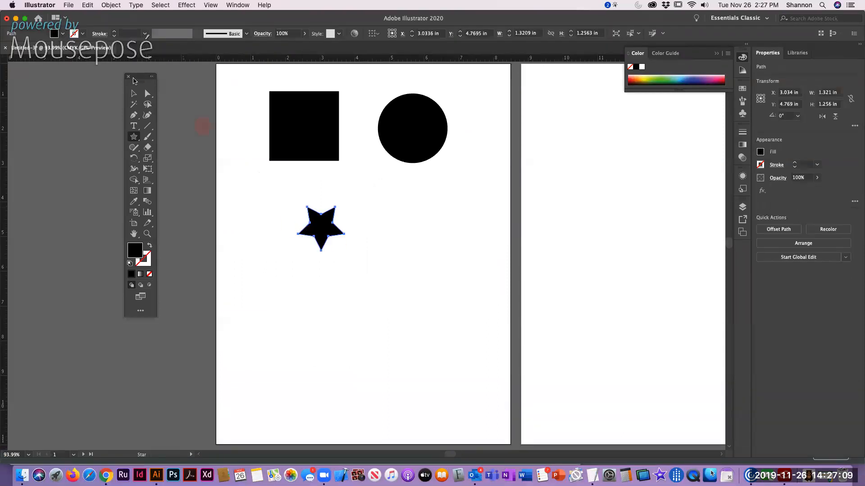
Move the 5-point star up and to the left, just under the square's left part
{"action": "left_click", "coordinate": [133, 93]}
{"action": "left_click", "coordinate": [327, 234]}
{"action": "left_click_drag", "start_coordinate": [324, 226], "coordinate": [285, 201]}
Create a 7-point star with radii 0.3472 in and 0.6944 in, place it to the right of the 5-point star, and deselect it
{"action": "left_click", "coordinate": [134, 136]}
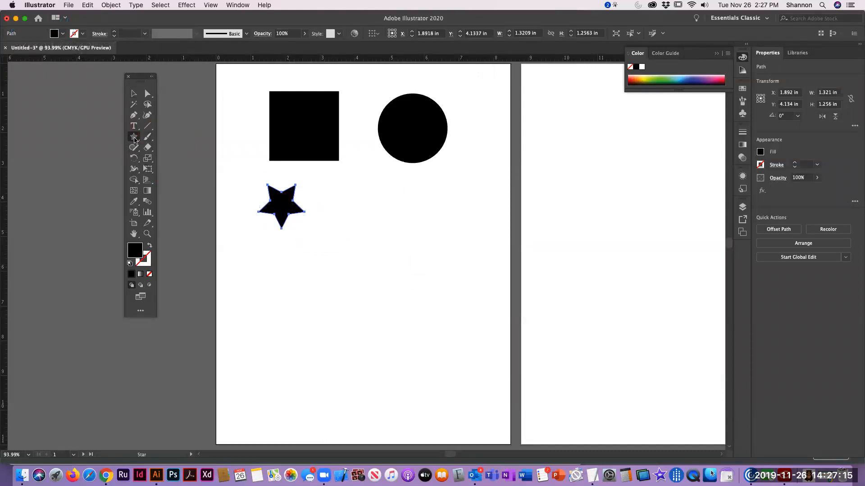
{"action": "left_click", "coordinate": [365, 260]}
{"action": "type", "text": "7"}
{"action": "left_click", "coordinate": [454, 267]}
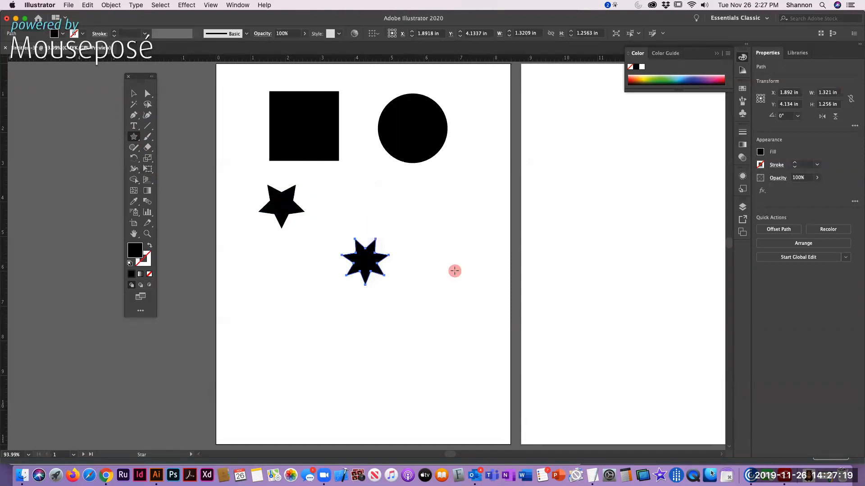
{"action": "left_click", "coordinate": [133, 93]}
{"action": "left_click_drag", "start_coordinate": [365, 262], "coordinate": [352, 206]}
{"action": "left_click", "coordinate": [303, 288]}
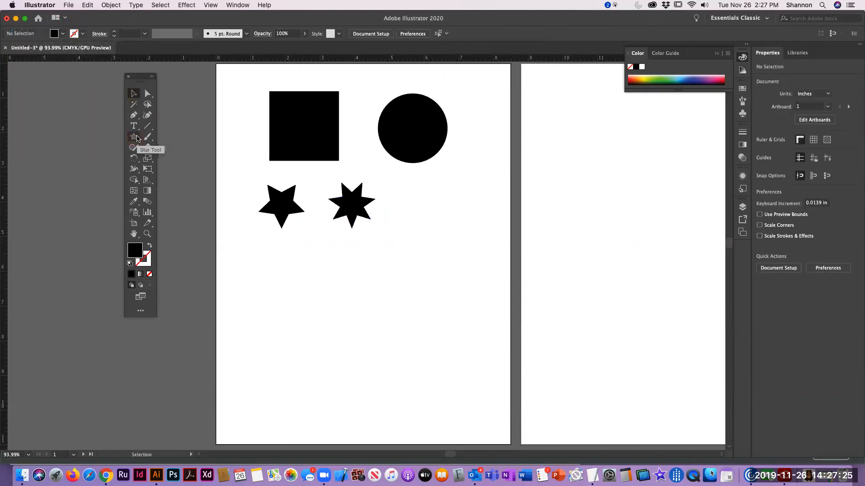
Create a 10-point star with radii 0.3472 in and 0.6944 in, and place it at the right end of the star row
{"action": "left_click", "coordinate": [137, 137]}
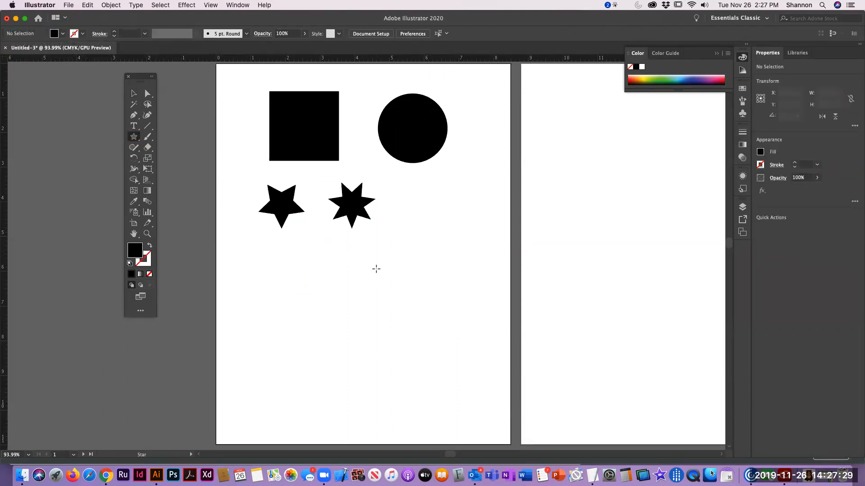
{"action": "left_click", "coordinate": [376, 269]}
{"action": "type", "text": "10"}
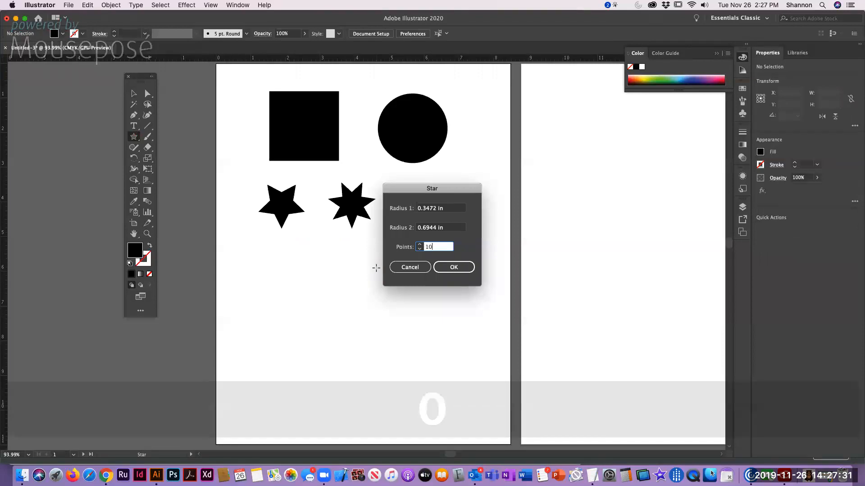
{"action": "left_click", "coordinate": [454, 267]}
{"action": "key", "text": "v"}
{"action": "left_click_drag", "start_coordinate": [377, 271], "coordinate": [427, 206]}
{"action": "left_click", "coordinate": [361, 275]}
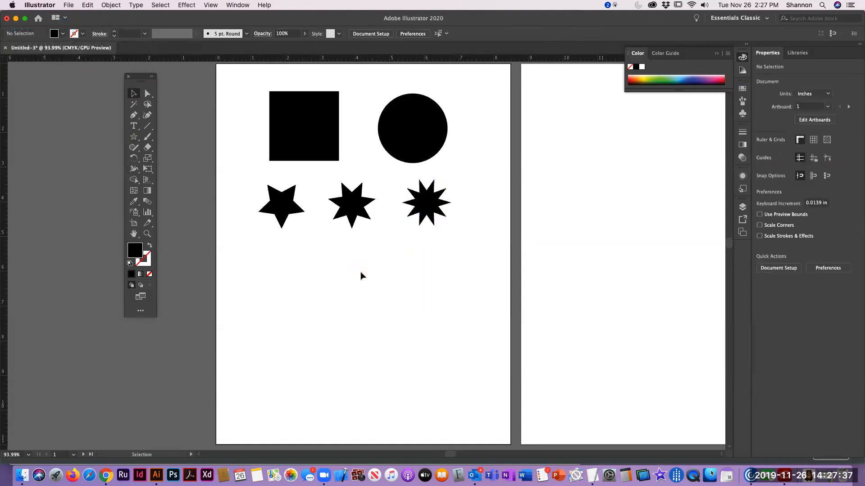
Check the assignment's next shape in Chrome, and back in Illustrator create a 3-sided polygon with radius 0.6944 in below the stars
{"action": "key", "text": "super+Tab"}
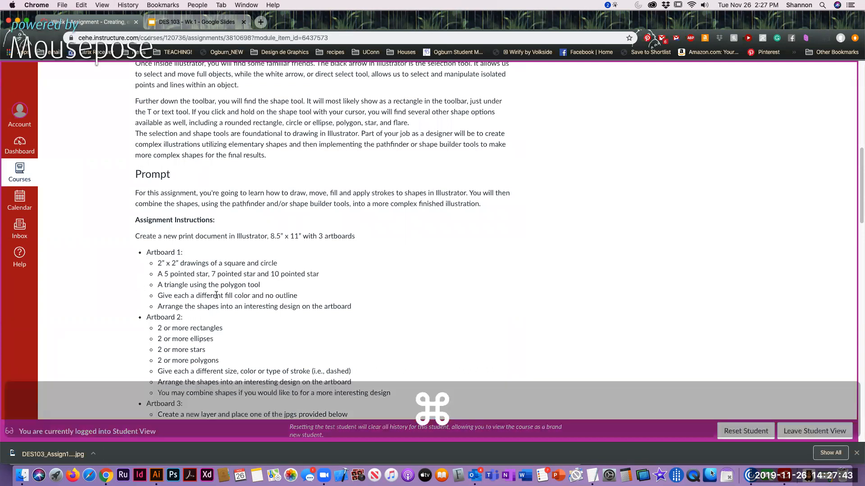
{"action": "key", "text": "super+Tab"}
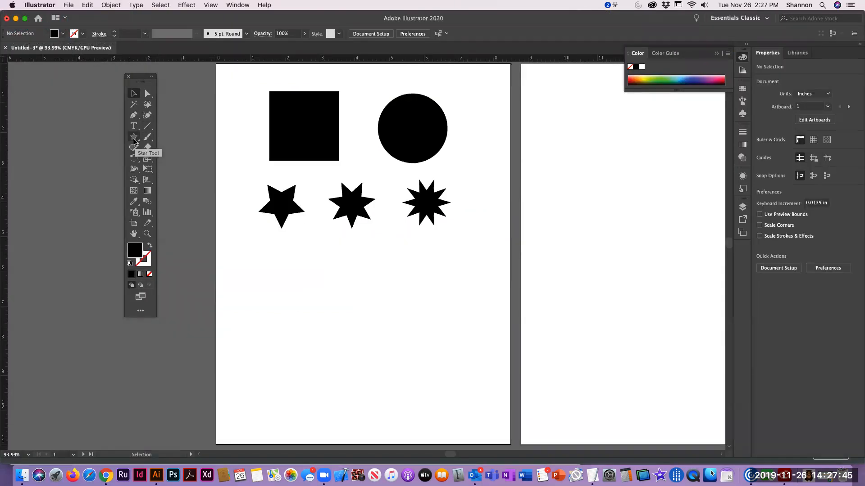
{"action": "left_click", "coordinate": [142, 137]}
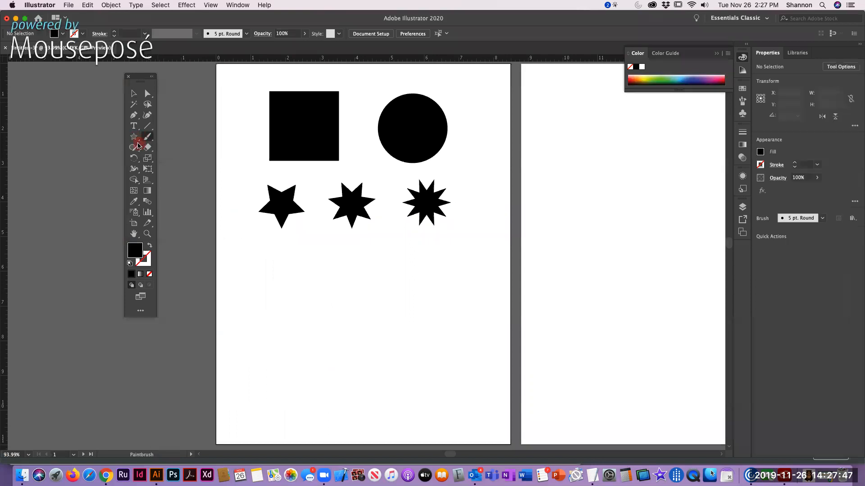
{"action": "left_click", "coordinate": [135, 137]}
{"action": "left_click_drag", "start_coordinate": [135, 139], "coordinate": [165, 171]}
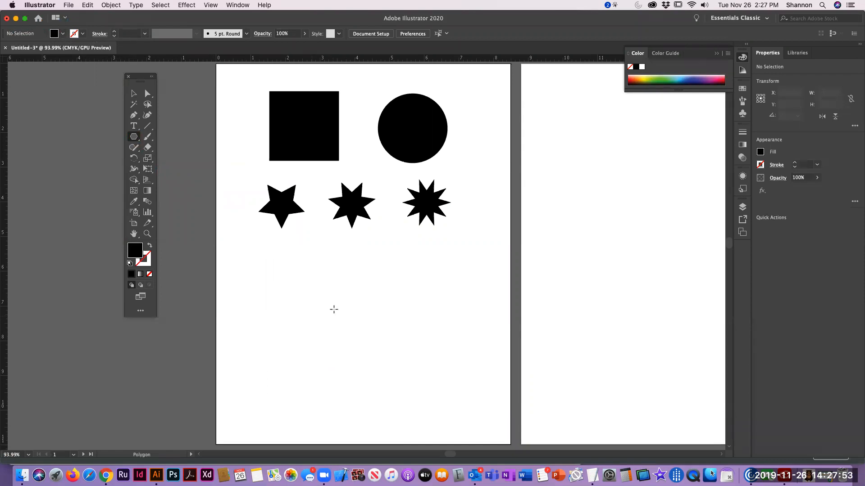
{"action": "left_click", "coordinate": [346, 287]}
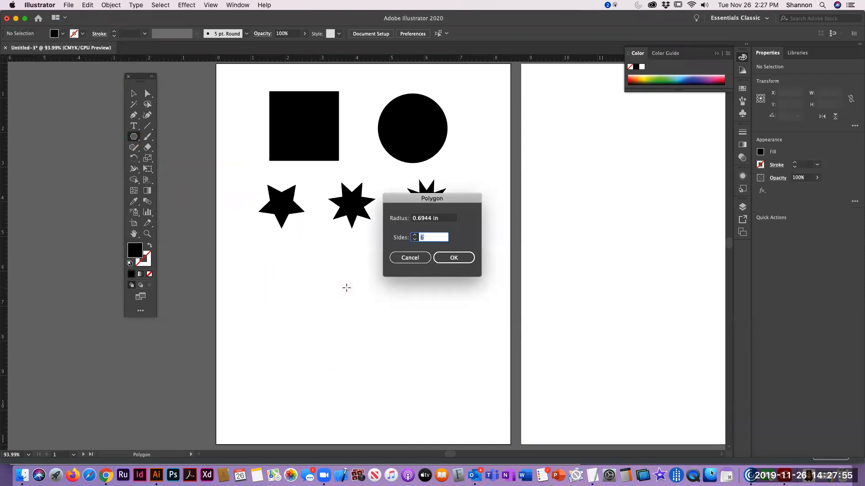
{"action": "left_click", "coordinate": [414, 240]}
{"action": "left_click", "coordinate": [415, 241]}
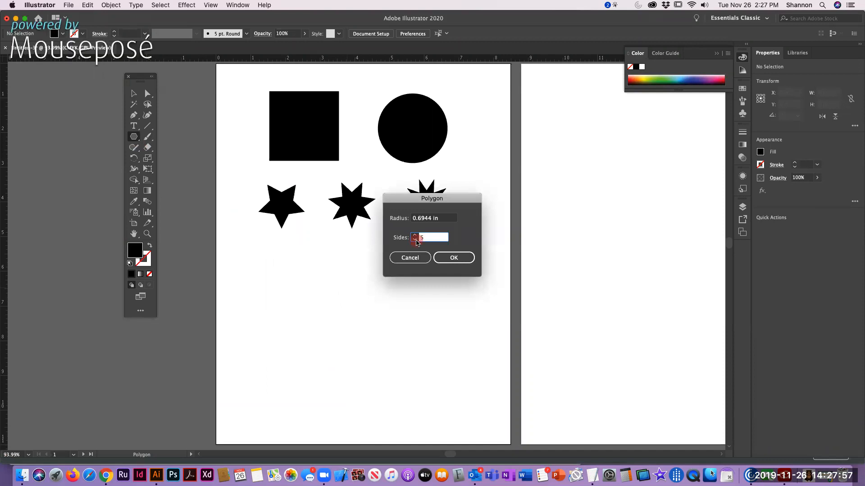
{"action": "left_click", "coordinate": [415, 240]}
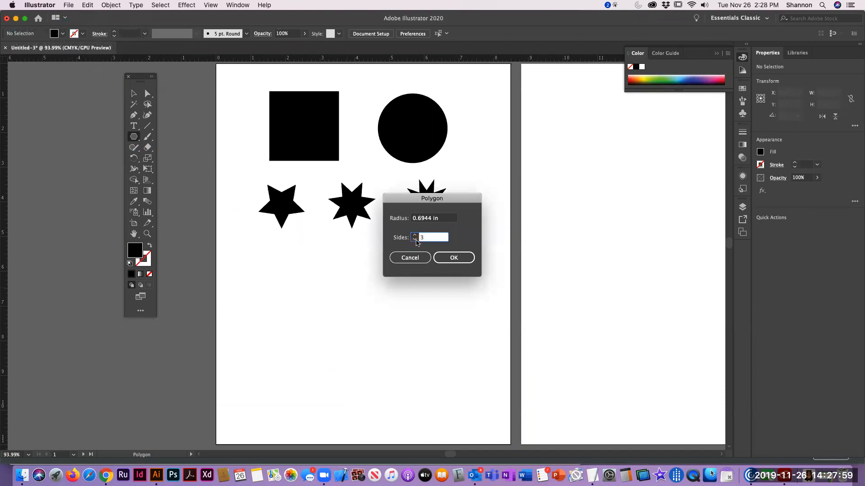
{"action": "left_click", "coordinate": [454, 258]}
{"action": "key", "text": "v"}
{"action": "left_click", "coordinate": [428, 273]}
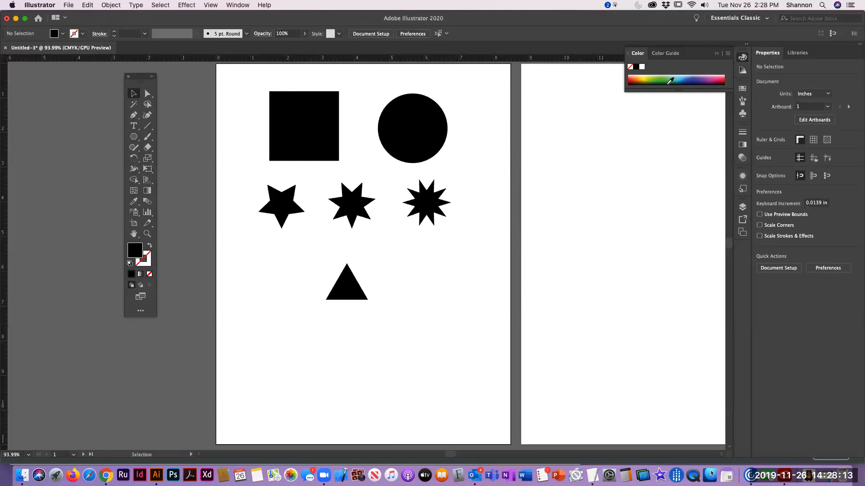
Expand the Swatches to show all colors, and open the Art History Baroque swatch library, moved beside them and enlarged
{"action": "left_click", "coordinate": [741, 89]}
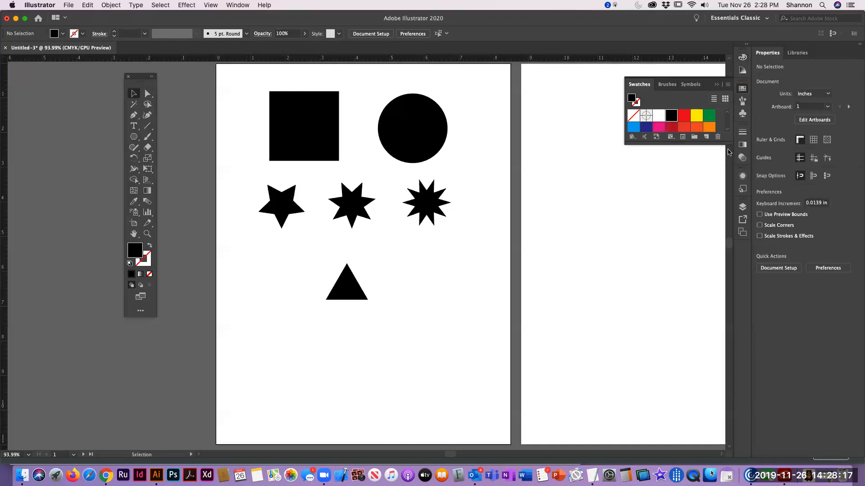
{"action": "left_click_drag", "start_coordinate": [721, 144], "coordinate": [702, 287]}
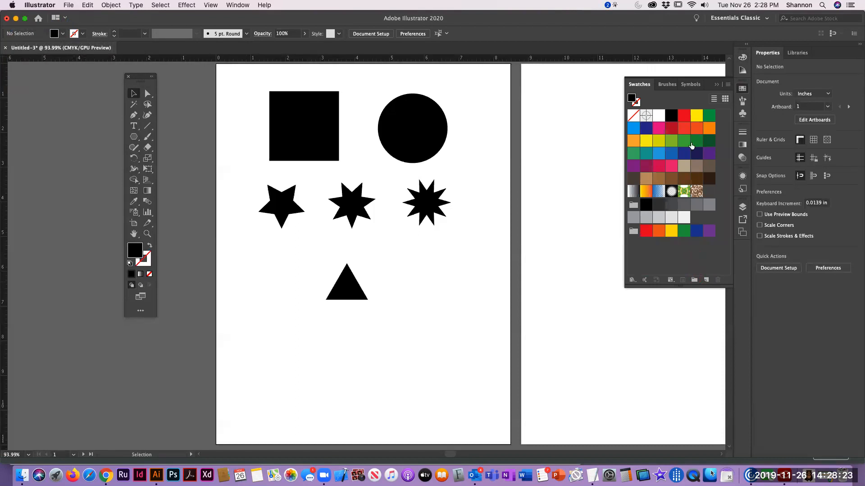
{"action": "left_click", "coordinate": [729, 86]}
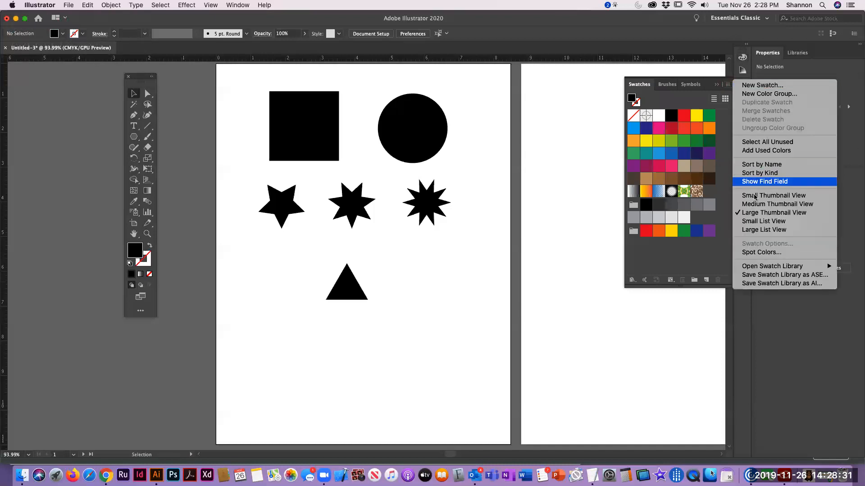
{"action": "mouse_move", "coordinate": [749, 268]}
{"action": "mouse_move", "coordinate": [679, 264]}
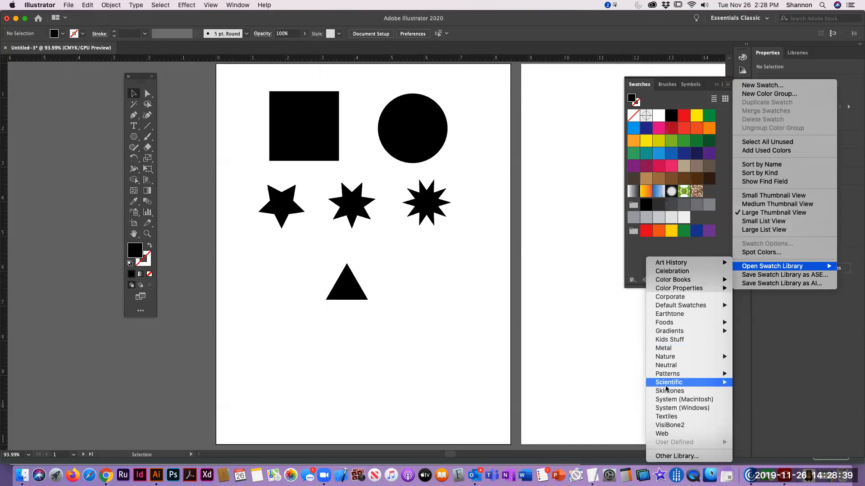
{"action": "mouse_move", "coordinate": [669, 385]}
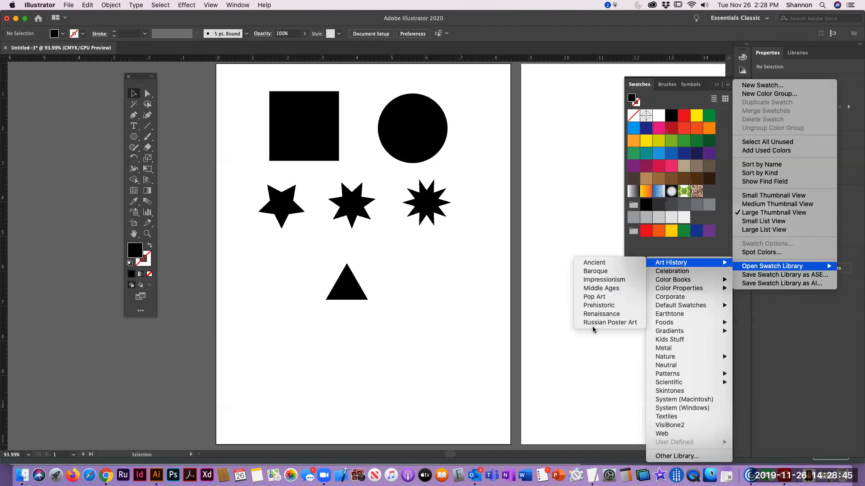
{"action": "left_click", "coordinate": [600, 272]}
{"action": "left_click_drag", "start_coordinate": [430, 223], "coordinate": [555, 84]}
{"action": "left_click_drag", "start_coordinate": [606, 140], "coordinate": [592, 303]}
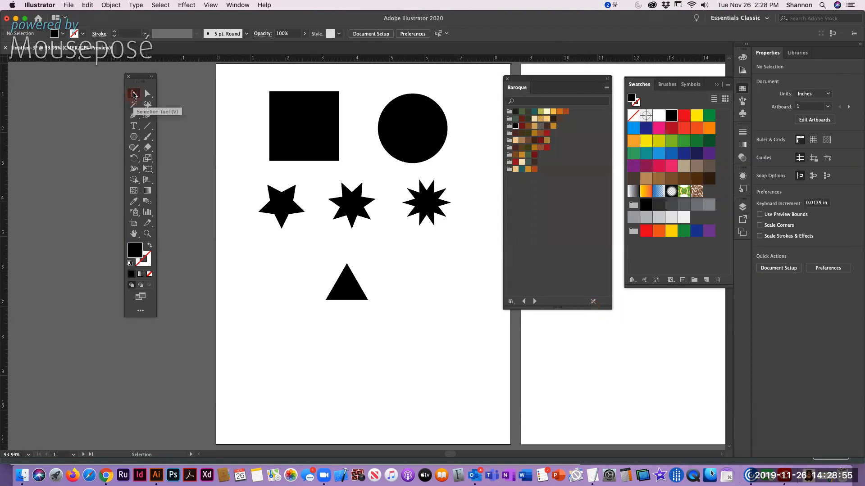
Fill the square with the orange swatch from the first row of the Baroque library
{"action": "left_click", "coordinate": [287, 110]}
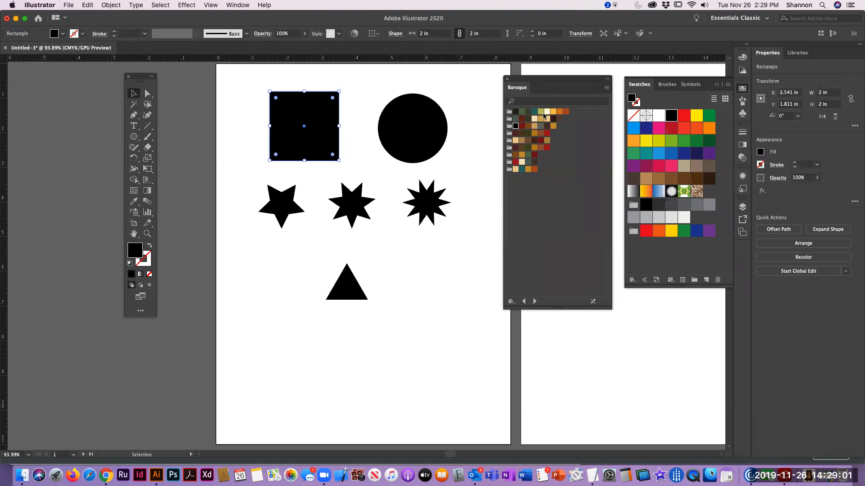
{"action": "left_click", "coordinate": [559, 112]}
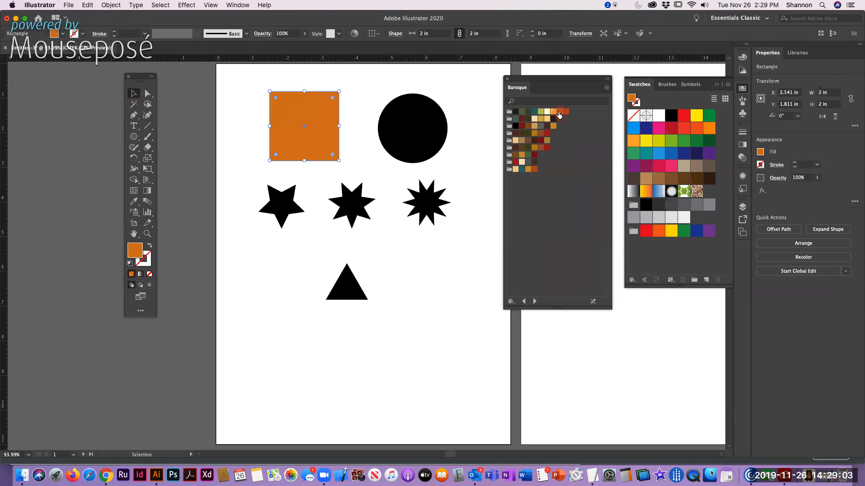
{"action": "left_click", "coordinate": [149, 258]}
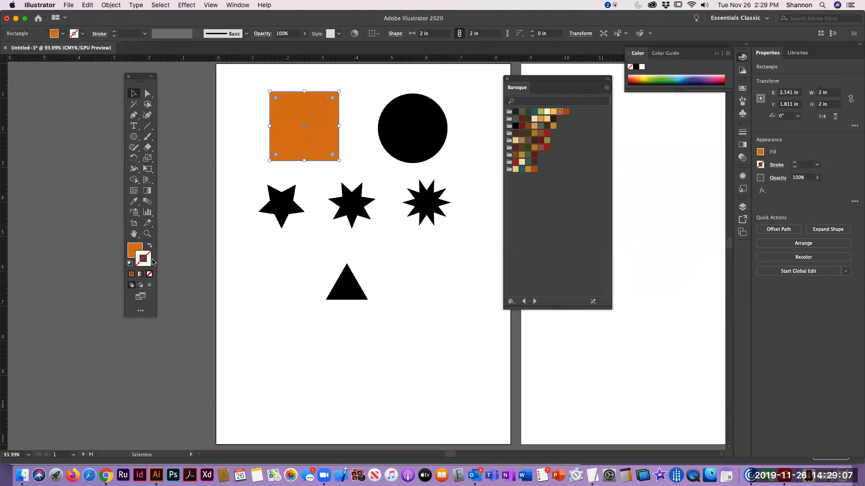
{"action": "left_click", "coordinate": [150, 247]}
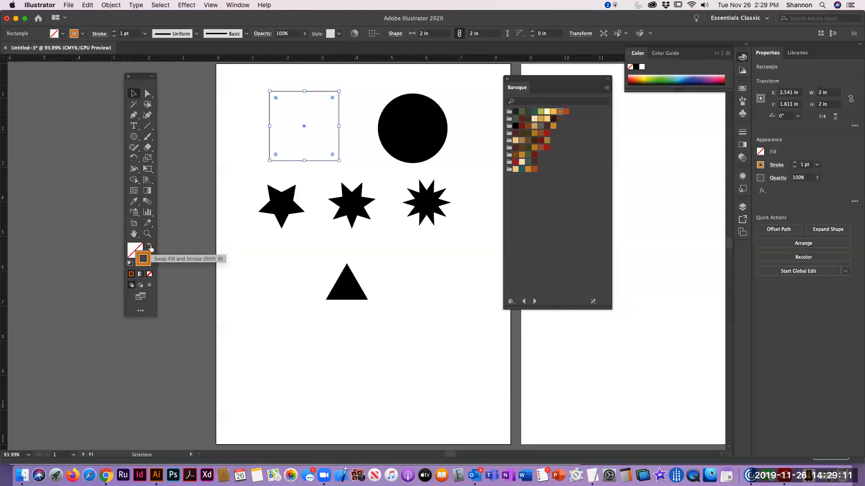
{"action": "left_click", "coordinate": [151, 247]}
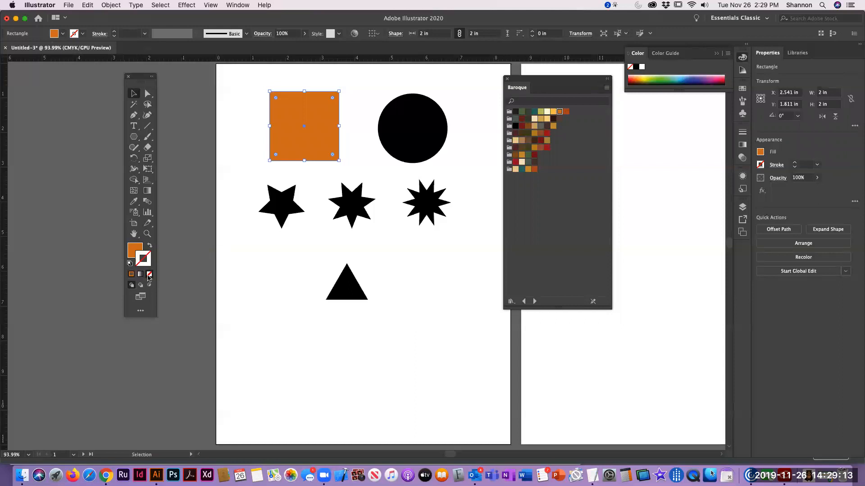
Fill the circle with the golden ochre swatch from the third row of the Baroque library
{"action": "left_click", "coordinate": [397, 123]}
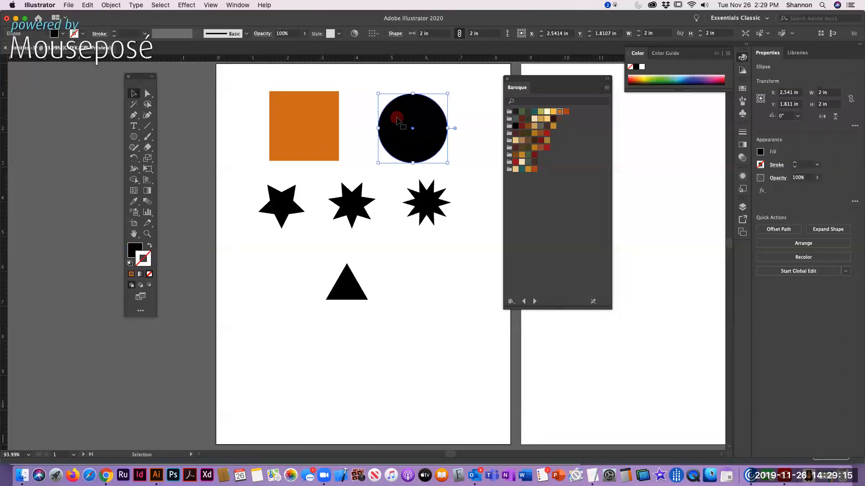
{"action": "left_click", "coordinate": [137, 250]}
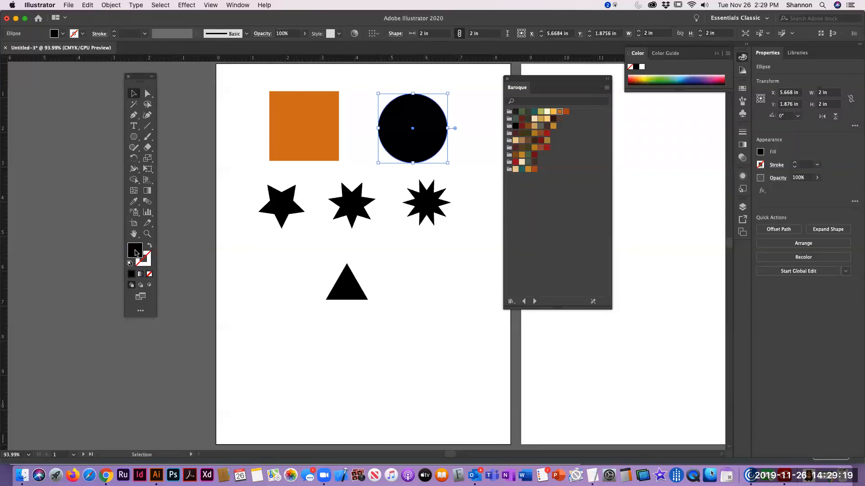
{"action": "left_click", "coordinate": [553, 126]}
Fill the 5-point star with dark gray-green, the 7-point star with rust and the 10-point star with golden ochre from the Baroque swatches
{"action": "left_click", "coordinate": [283, 209]}
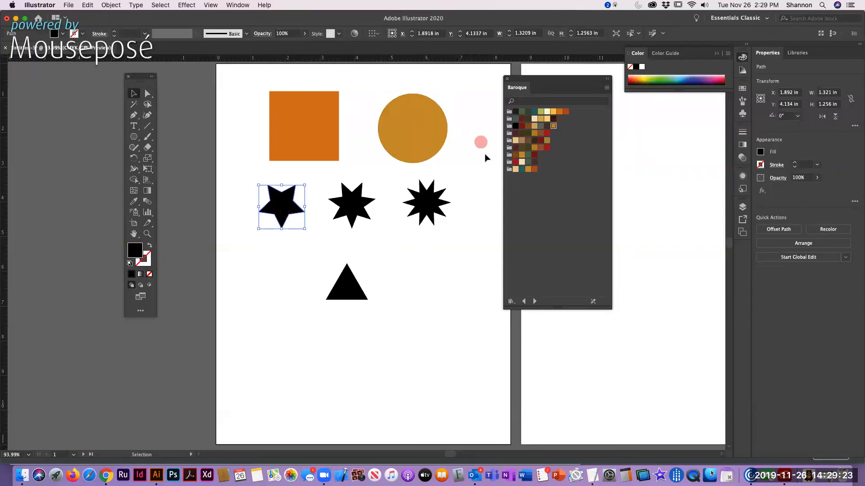
{"action": "left_click", "coordinate": [528, 162]}
{"action": "left_click", "coordinate": [351, 206]}
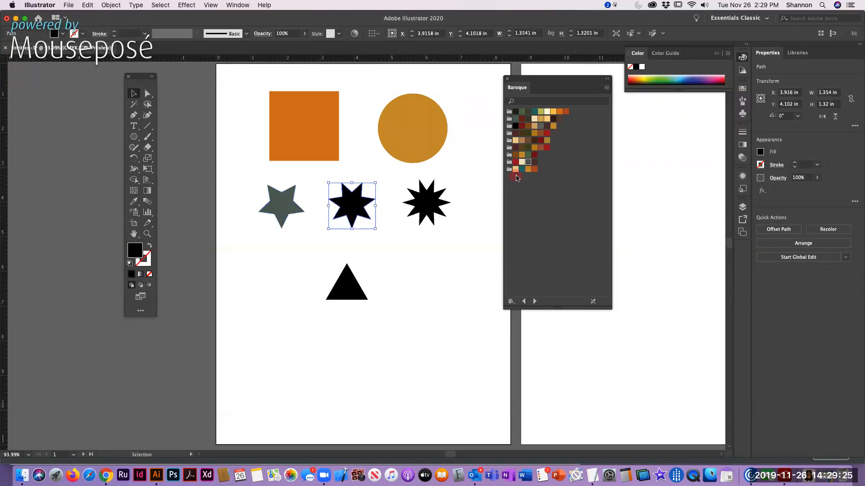
{"action": "left_click", "coordinate": [534, 168]}
{"action": "left_click", "coordinate": [426, 203]}
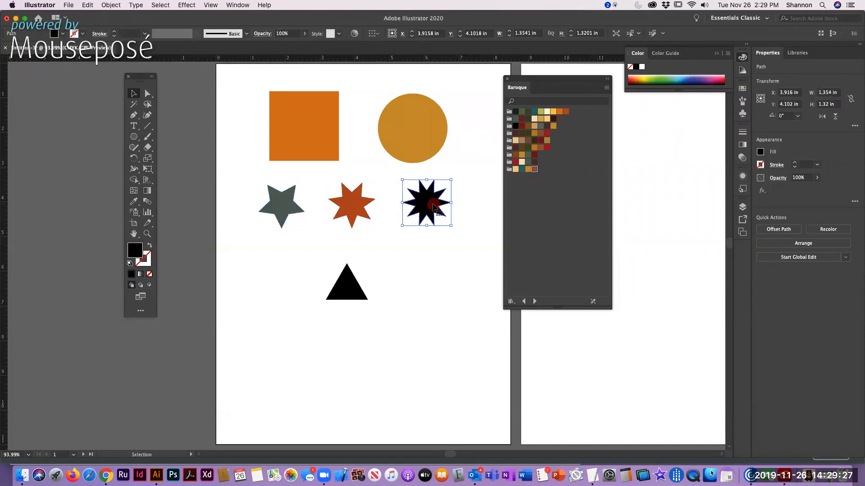
{"action": "left_click", "coordinate": [554, 129]}
Fill the triangle with a brown Baroque swatch and deselect it
{"action": "left_click", "coordinate": [353, 286]}
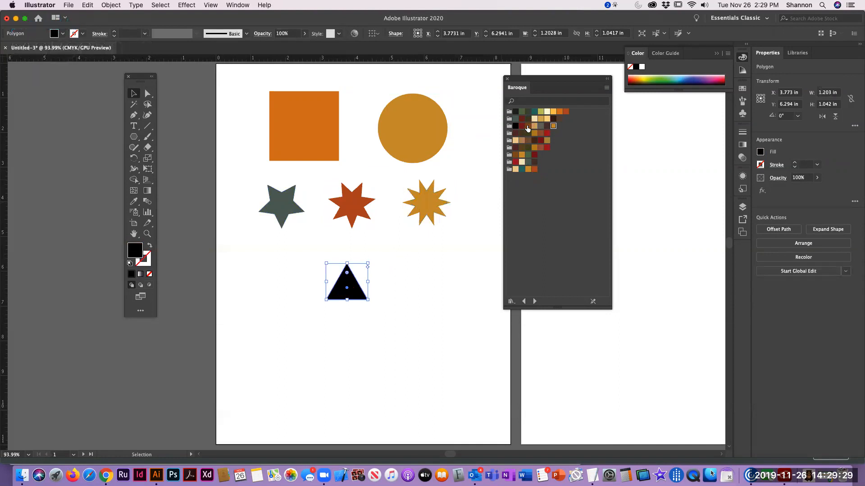
{"action": "left_click", "coordinate": [528, 127]}
{"action": "left_click", "coordinate": [448, 277]}
Rearrange Artboard 1: square below the 5-point star, triangle beneath the square, 7-point star beside the square, and circle between the two remaining stars
{"action": "left_click_drag", "start_coordinate": [280, 141], "coordinate": [247, 303]}
{"action": "left_click_drag", "start_coordinate": [347, 280], "coordinate": [271, 347]}
{"action": "left_click_drag", "start_coordinate": [353, 210], "coordinate": [343, 301]}
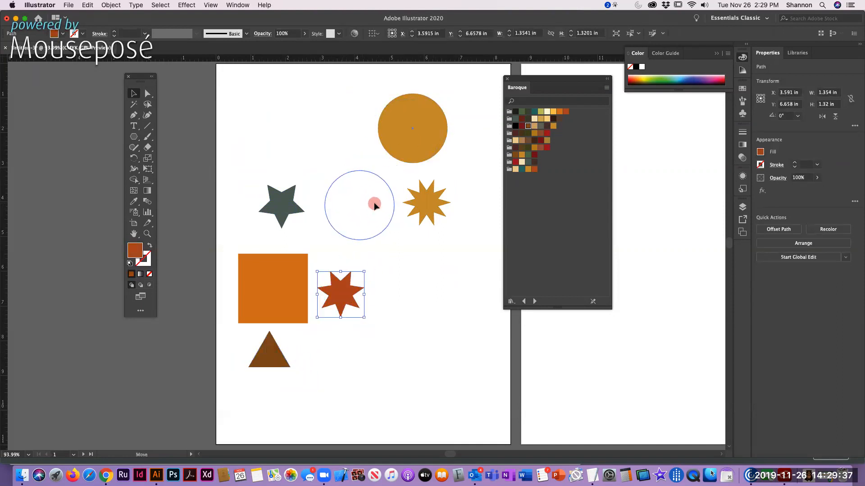
{"action": "left_click_drag", "start_coordinate": [374, 205], "coordinate": [374, 206]}
{"action": "left_click", "coordinate": [393, 122]}
Move the Baroque swatch library to the other side of the Tools panel, clear of the artwork, and make Artboard 2 active
{"action": "left_click_drag", "start_coordinate": [535, 86], "coordinate": [657, 253]}
{"action": "left_click_drag", "start_coordinate": [322, 105], "coordinate": [30, 67]}
{"action": "left_click", "coordinate": [610, 204]}
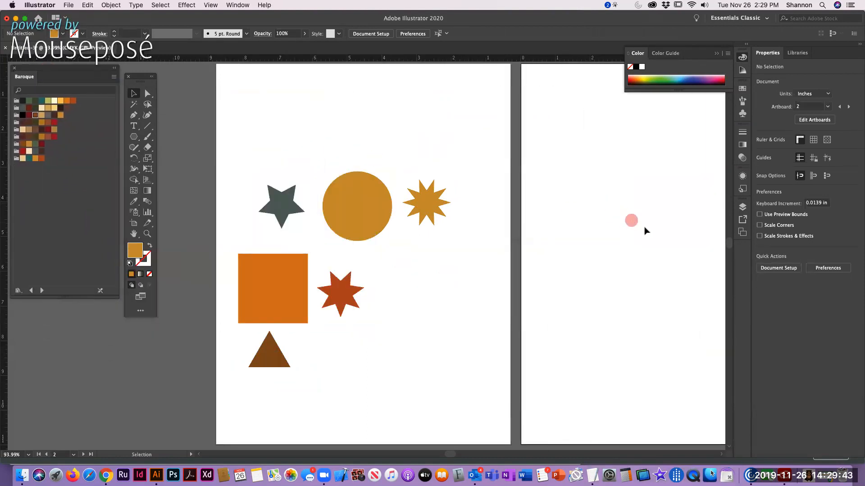
{"action": "key", "text": "space"}
{"action": "left_click_drag", "start_coordinate": [650, 228], "coordinate": [339, 231]}
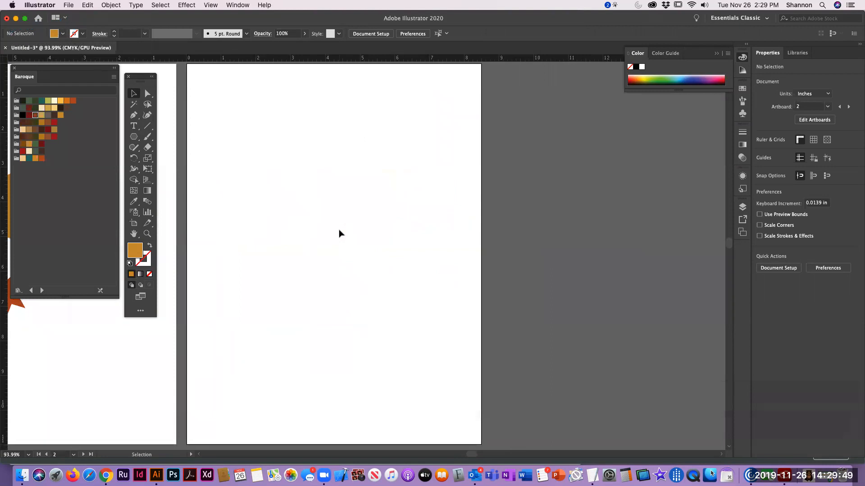
Check the assignment's Artboard 2 requirements in Chrome and return to Illustrator
{"action": "key", "text": "super+Tab"}
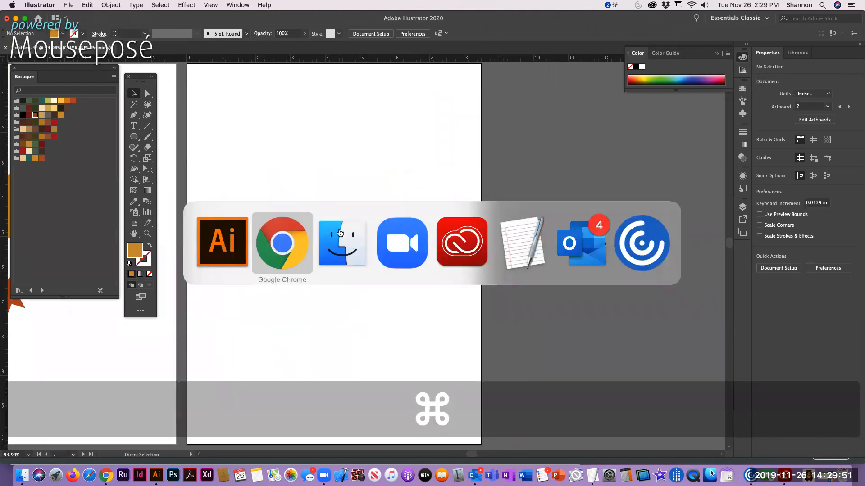
{"action": "scroll", "coordinate": [338, 291], "scroll_direction": "down", "scroll_amount": 2}
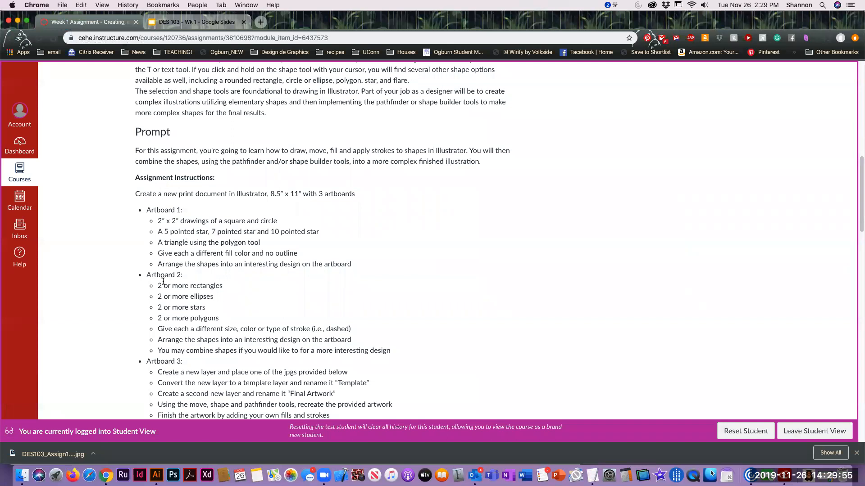
{"action": "key", "text": "super+Tab"}
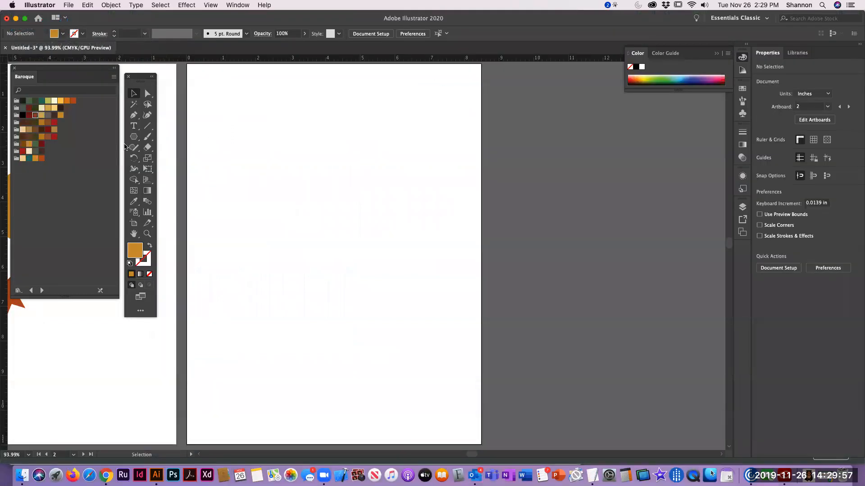
Create a 4 by 2 in rectangle in Artboard 2's upper-left corner, and draw a second one about 6 by 2.17 in below it, offset right
{"action": "left_click_drag", "start_coordinate": [134, 136], "coordinate": [157, 140]}
{"action": "left_click", "coordinate": [268, 106]}
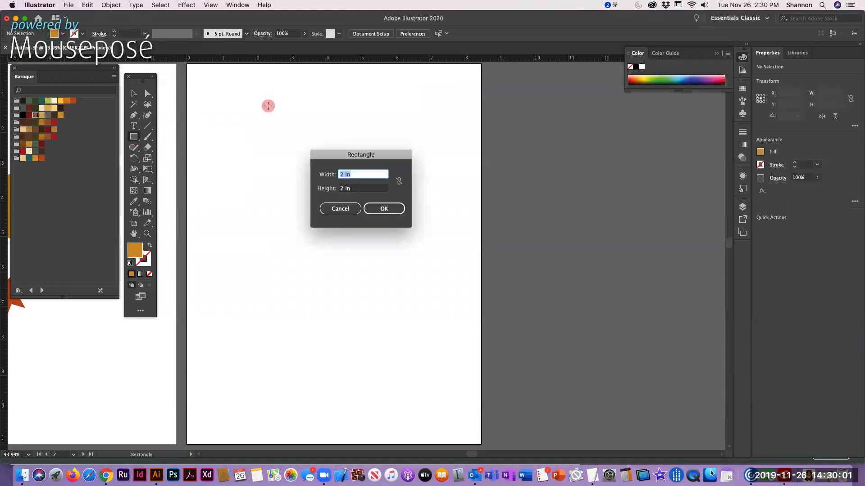
{"action": "type", "text": "4"}
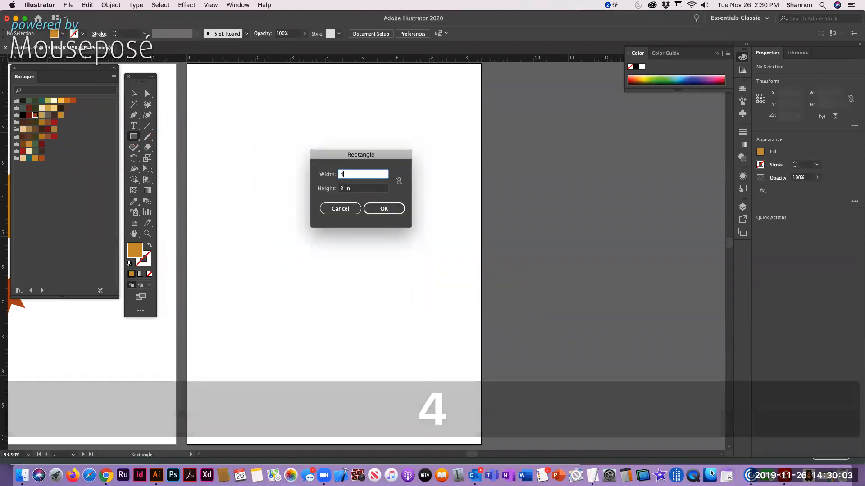
{"action": "key", "text": "Return"}
{"action": "left_click", "coordinate": [134, 94]}
{"action": "left_click", "coordinate": [303, 270]}
{"action": "left_click_drag", "start_coordinate": [311, 125], "coordinate": [244, 92]}
{"action": "left_click", "coordinate": [269, 230]}
{"action": "left_click", "coordinate": [133, 137]}
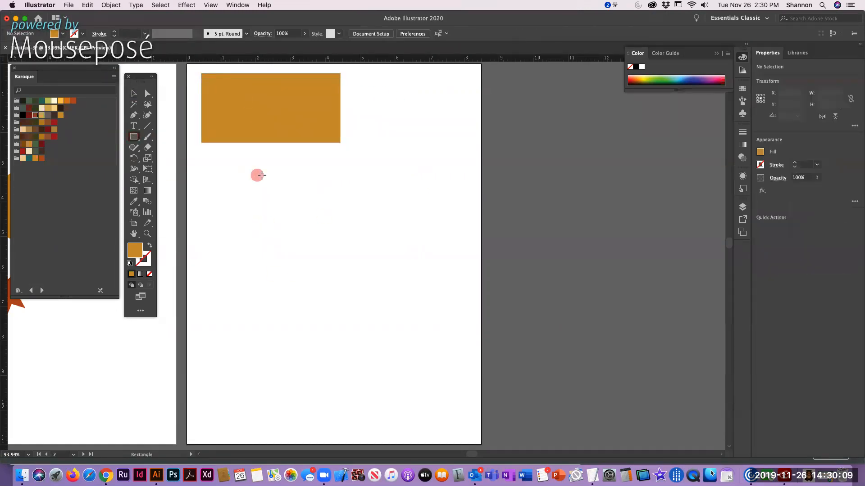
{"action": "left_click_drag", "start_coordinate": [258, 154], "coordinate": [466, 230]}
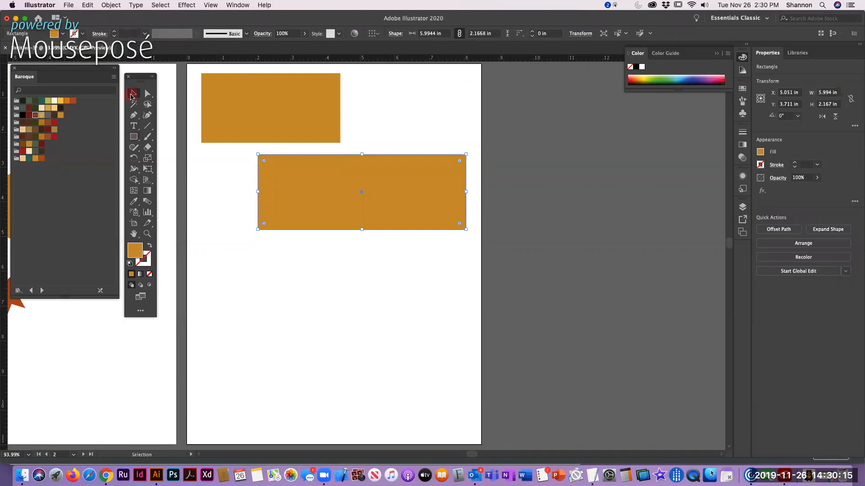
Check the assignment's next shape in Chrome, and back in Illustrator draw a circle about 1.71 in wide and an ellipse about 3.43 by 2.14 in below the rectangles
{"action": "key", "text": "super+Tab"}
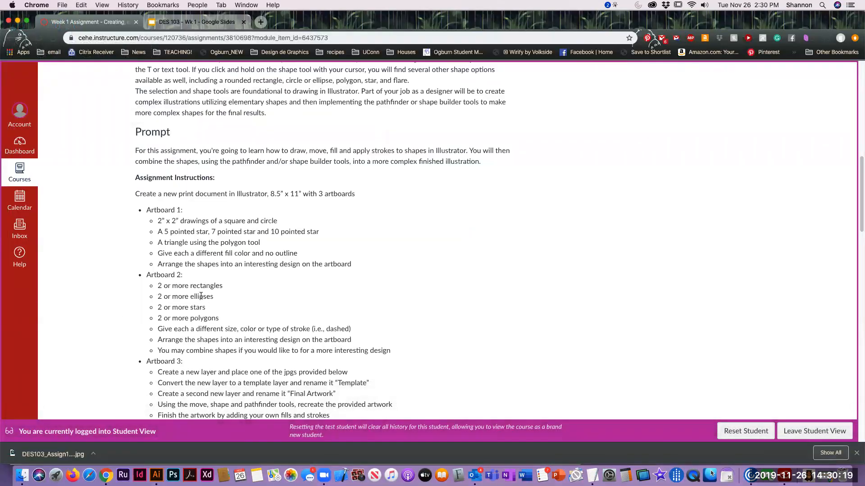
{"action": "key", "text": "super+Tab"}
{"action": "left_click_drag", "start_coordinate": [133, 140], "coordinate": [168, 161]}
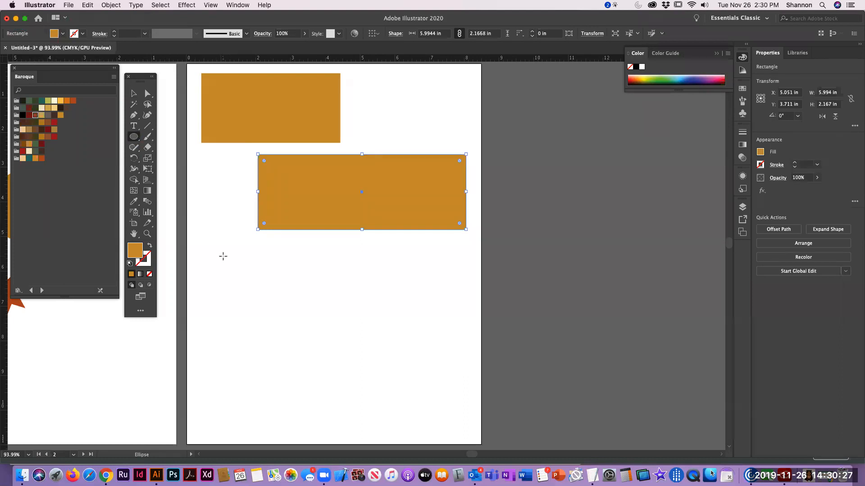
{"action": "key", "text": "shift"}
{"action": "left_click_drag", "start_coordinate": [209, 245], "coordinate": [270, 294]}
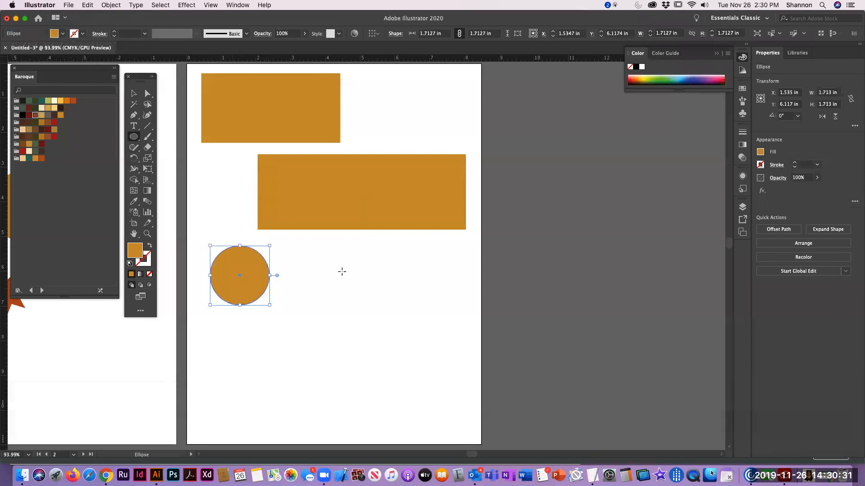
{"action": "left_click_drag", "start_coordinate": [290, 246], "coordinate": [409, 320]}
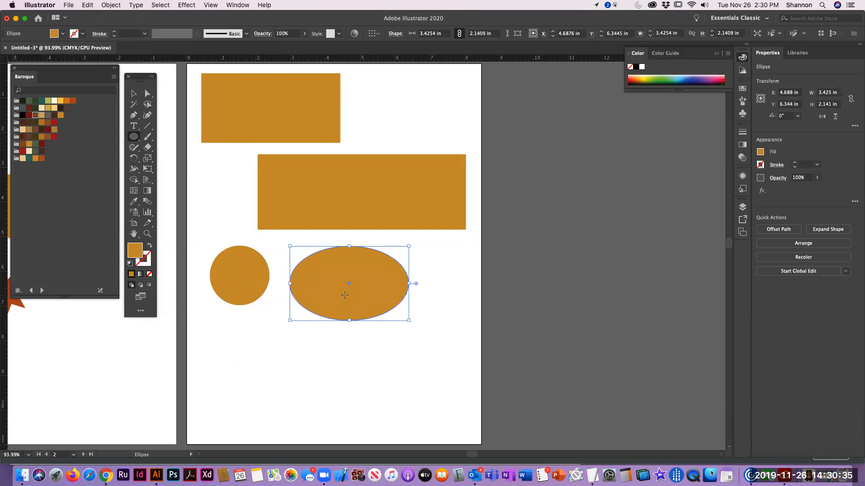
Check the next shape in Chrome, and in Illustrator create an 8-point star with radii 0.3472 in and 0.6944 in, placed right of the upper rectangle
{"action": "key", "text": "super+Tab"}
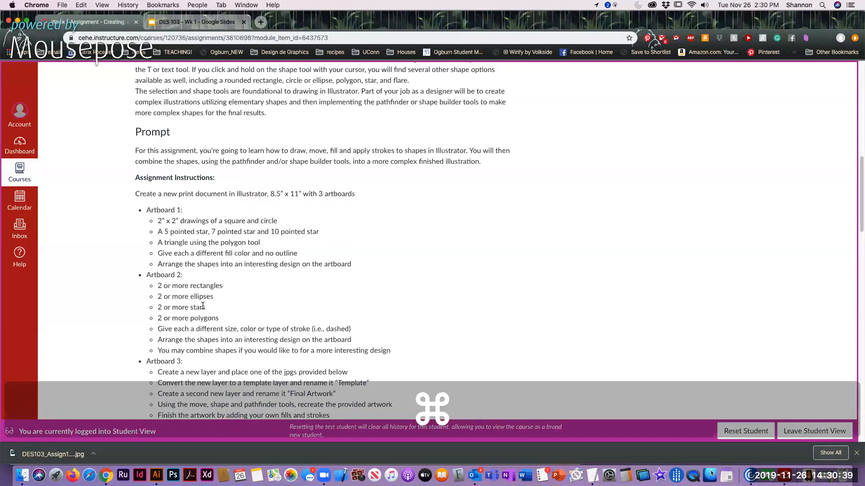
{"action": "key", "text": "super+Tab"}
{"action": "left_click_drag", "start_coordinate": [135, 140], "coordinate": [165, 183]}
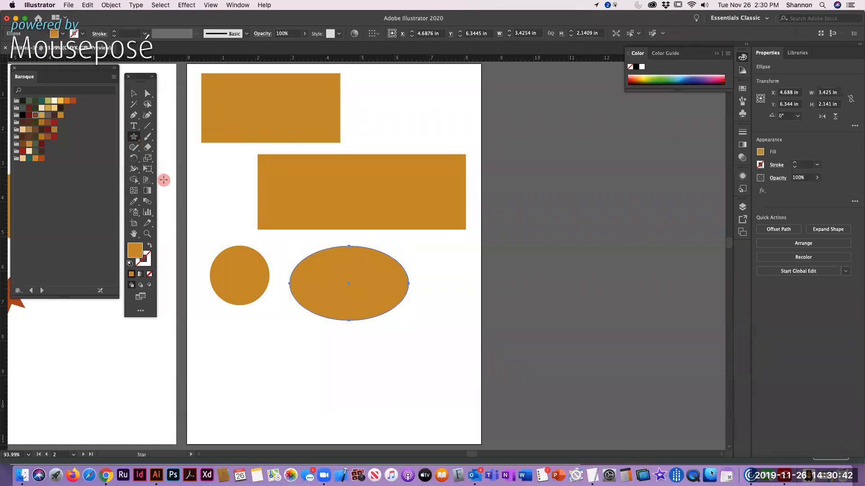
{"action": "left_click", "coordinate": [257, 334]}
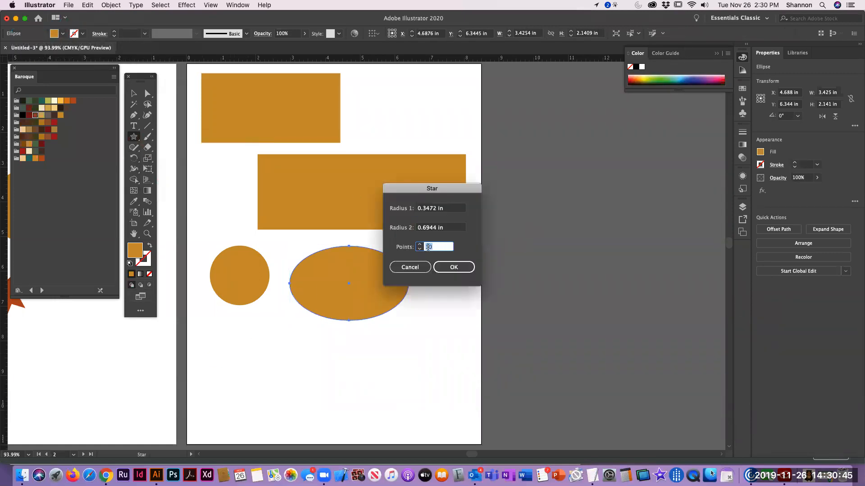
{"action": "type", "text": "9"}
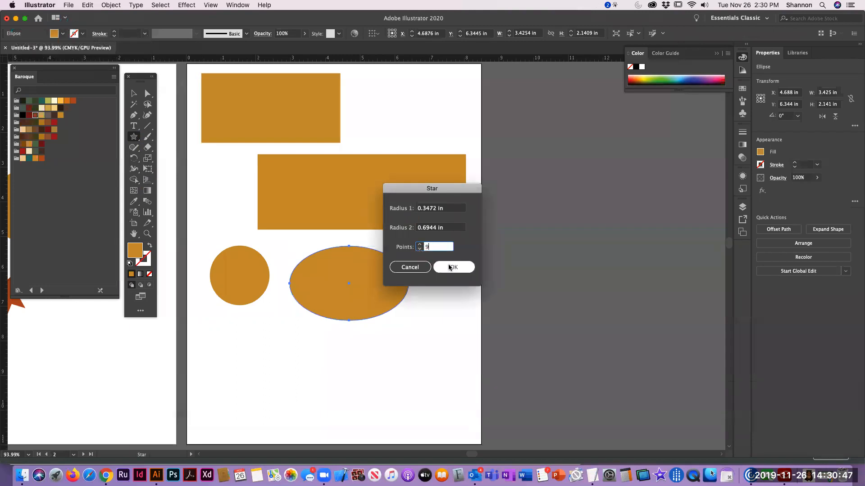
{"action": "left_click", "coordinate": [419, 249]}
{"action": "left_click", "coordinate": [452, 267]}
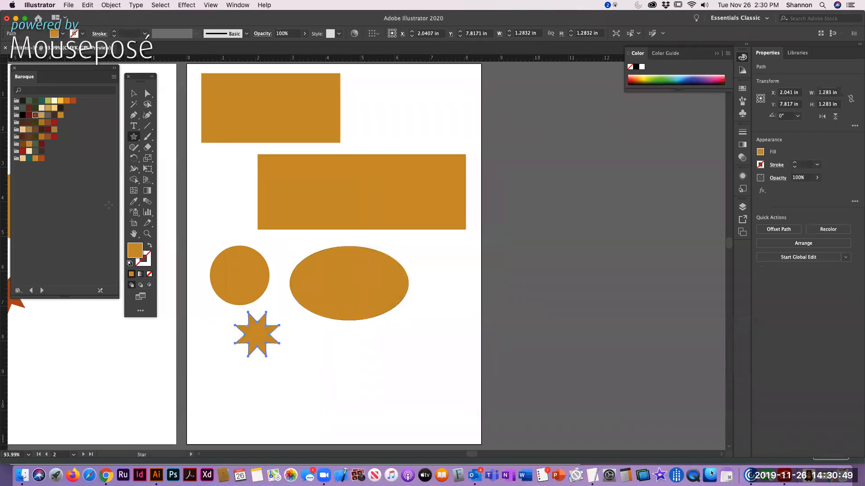
{"action": "left_click", "coordinate": [133, 94]}
{"action": "left_click", "coordinate": [253, 356]}
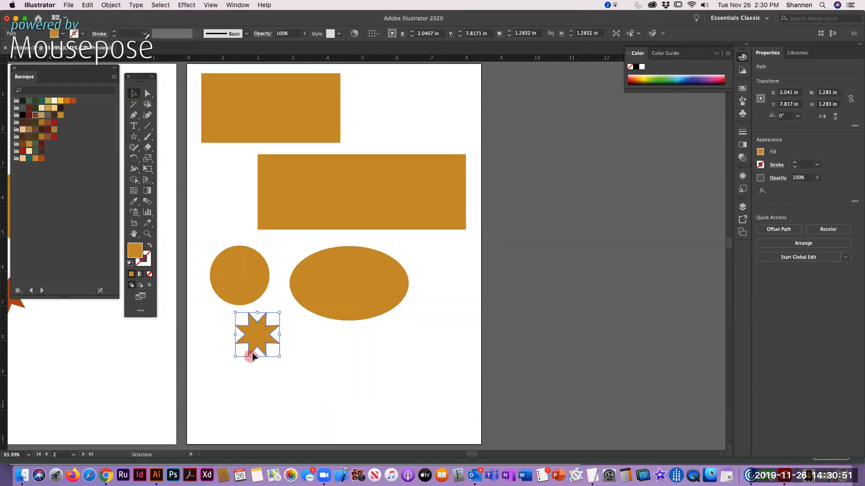
{"action": "left_click_drag", "start_coordinate": [262, 331], "coordinate": [419, 100]}
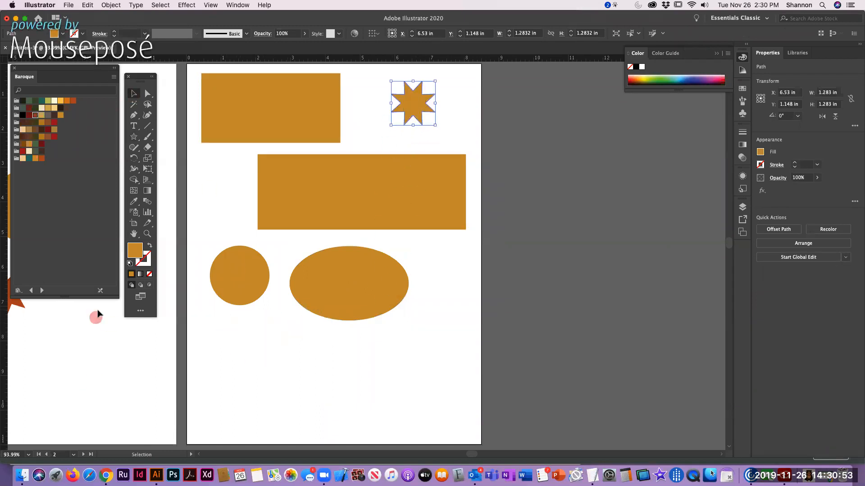
Create a 12-point star with radii 0.3472 in and 0.6944 in, and place it just below the circle
{"action": "left_click_drag", "start_coordinate": [133, 136], "coordinate": [179, 181]}
{"action": "left_click", "coordinate": [333, 296]}
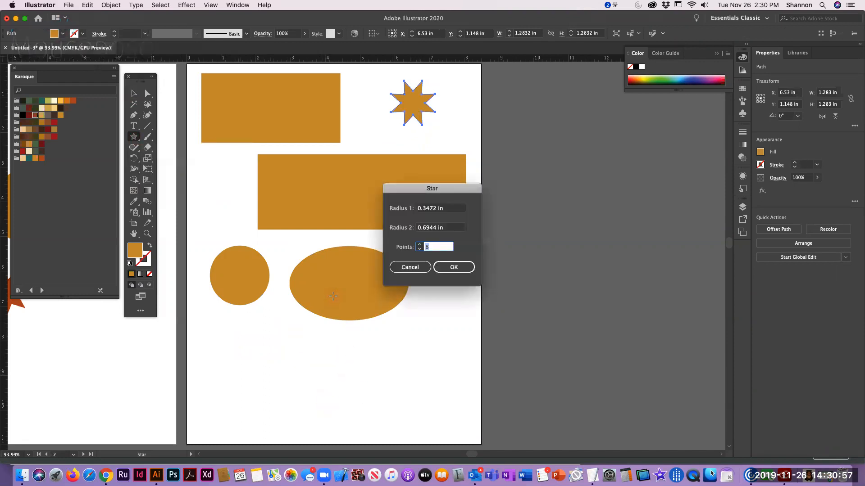
{"action": "type", "text": "12"}
{"action": "key", "text": "Return"}
{"action": "key", "text": "v"}
{"action": "left_click_drag", "start_coordinate": [319, 366], "coordinate": [270, 331]}
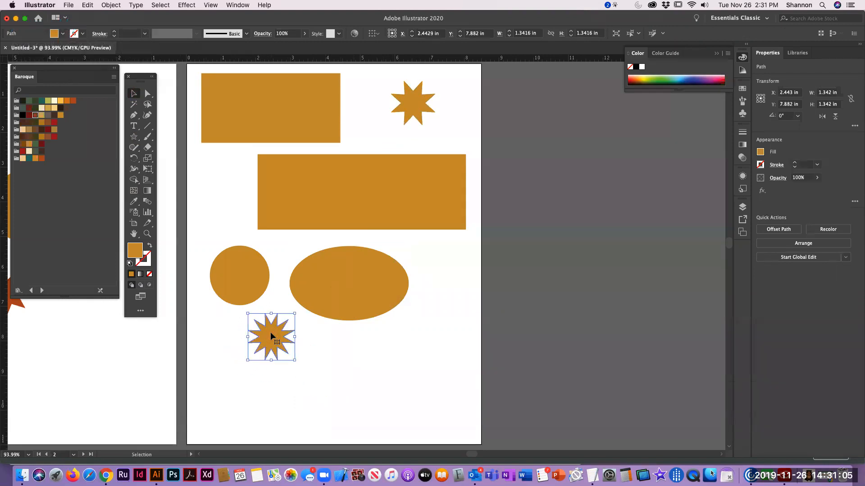
Check the assignment's next shape in Chrome, and in Illustrator create an 8-sided polygon with a 0.6944 in radius below the ellipse
{"action": "key", "text": "super+Tab"}
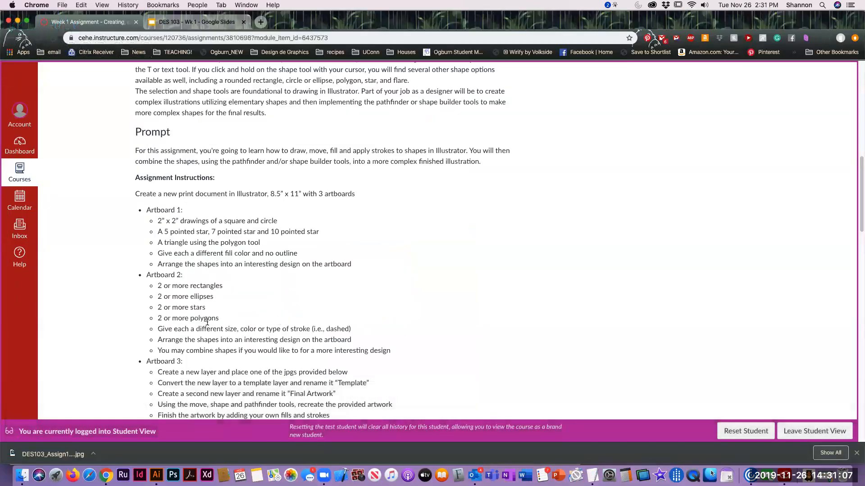
{"action": "key", "text": "super+Tab"}
{"action": "left_click_drag", "start_coordinate": [134, 137], "coordinate": [162, 170]}
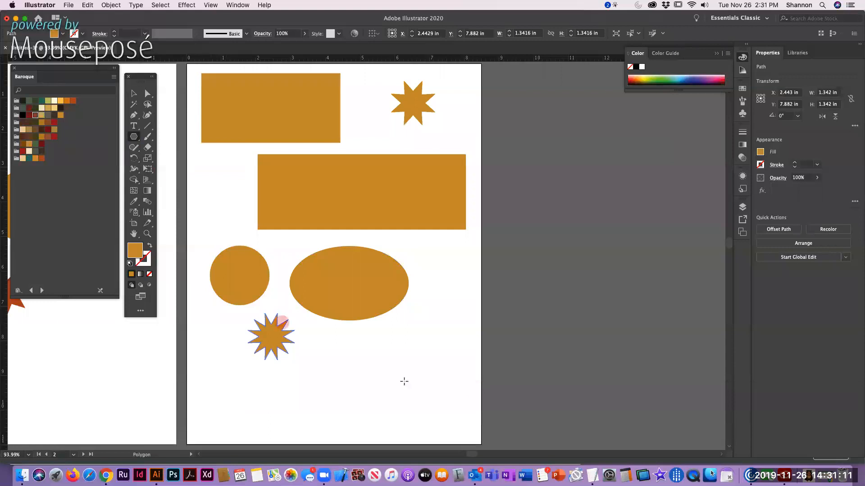
{"action": "left_click", "coordinate": [388, 342]}
{"action": "type", "text": "8"}
{"action": "key", "text": "Return"}
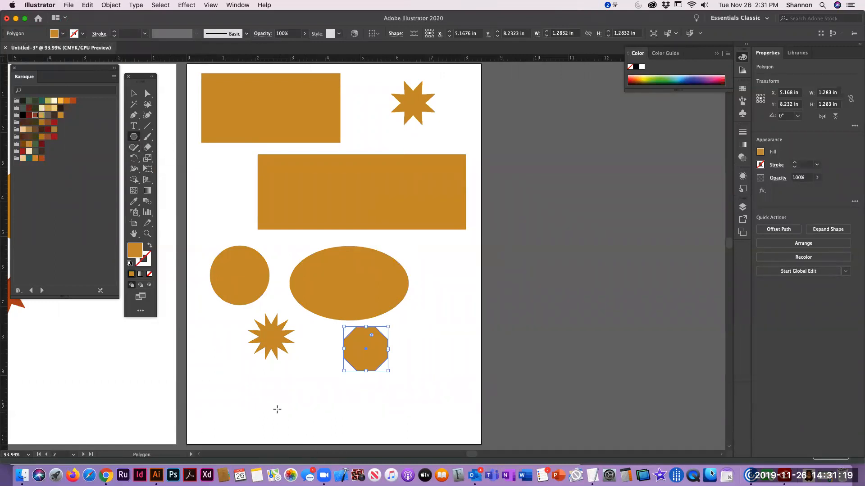
Create a 5-sided polygon with a 0.6944 in radius, and place it between and below the 12-point star and the octagon
{"action": "left_click", "coordinate": [239, 385]}
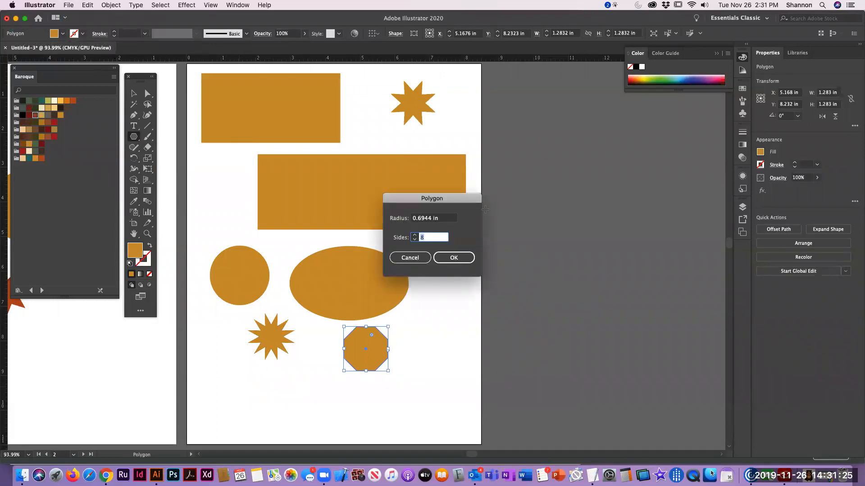
{"action": "type", "text": "5"}
{"action": "left_click", "coordinate": [470, 255]}
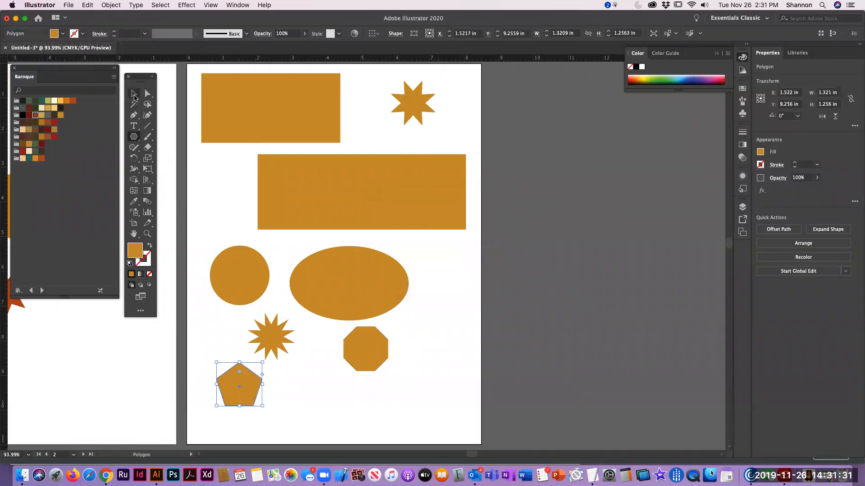
{"action": "left_click", "coordinate": [134, 97]}
{"action": "left_click_drag", "start_coordinate": [232, 385], "coordinate": [321, 392]}
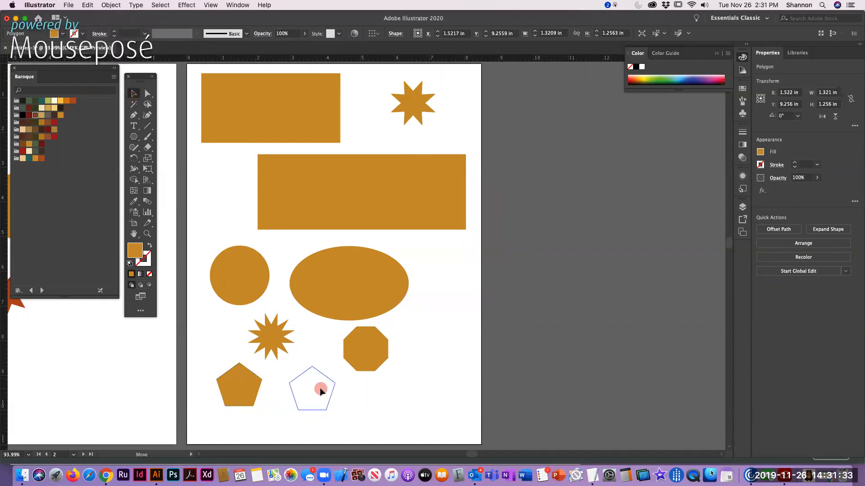
Check the assignment's size, color and stroke requirements for Artboard 2 in Chrome, and return to the rectangles in Illustrator
{"action": "key", "text": "super+Tab"}
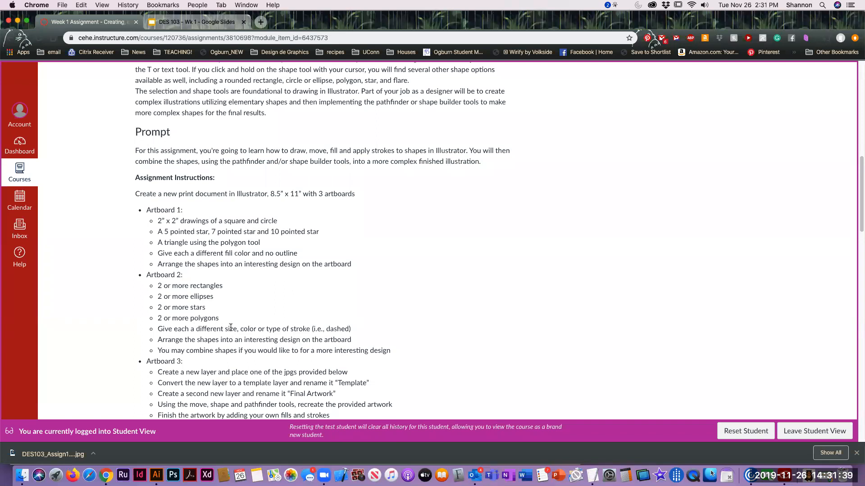
{"action": "key", "text": "super+Tab"}
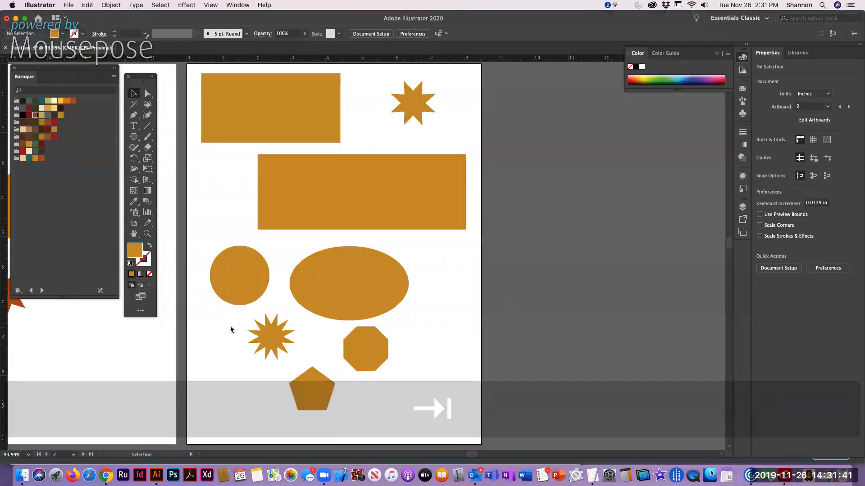
{"action": "left_click", "coordinate": [334, 204]}
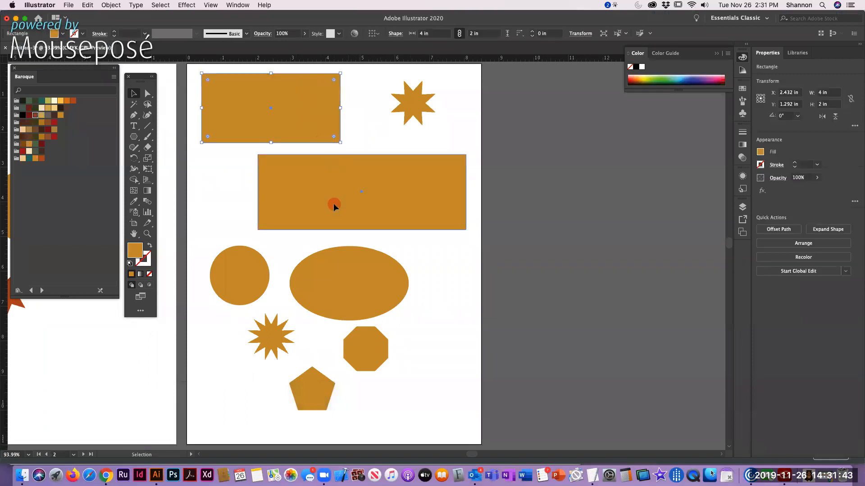
Enlarge the 8-point star proportionally to about 1.95 in wide, extending it toward the space beside the upper rectangle
{"action": "left_click", "coordinate": [406, 103]}
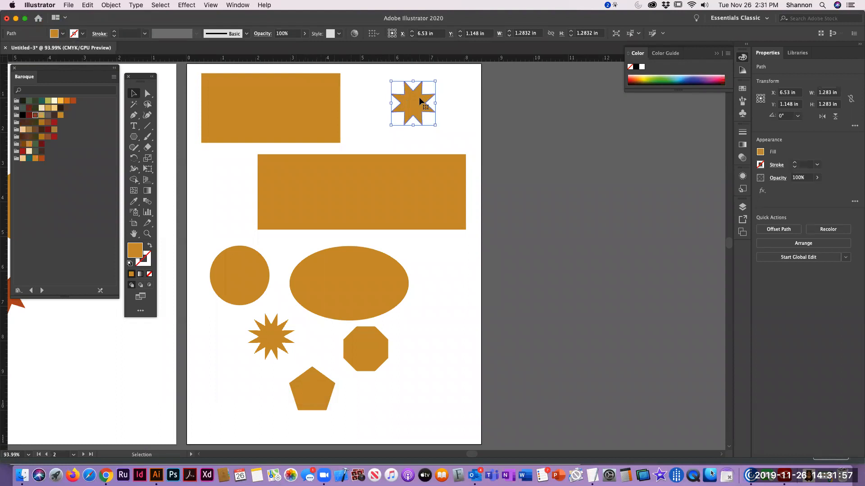
{"action": "key", "text": "shift"}
{"action": "left_click_drag", "start_coordinate": [435, 103], "coordinate": [433, 102]}
{"action": "key", "text": "super+z"}
{"action": "left_click", "coordinate": [414, 83]}
{"action": "key", "text": "shift"}
{"action": "key", "text": "shift"}
{"action": "left_click_drag", "start_coordinate": [390, 124], "coordinate": [352, 145]}
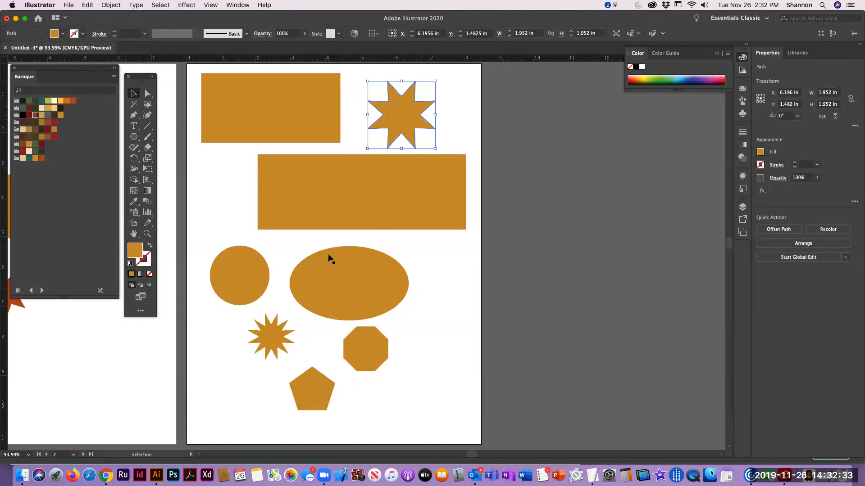
Shift the large ellipse slightly up, and enlarge the octagon to about 1.85 in wide at the ellipse's lower right
{"action": "left_click", "coordinate": [239, 292]}
{"action": "left_click_drag", "start_coordinate": [332, 296], "coordinate": [326, 274]}
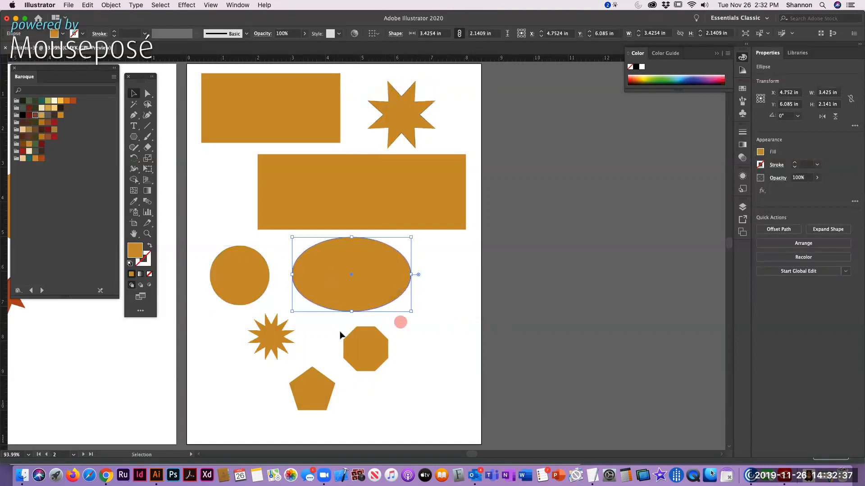
{"action": "left_click", "coordinate": [367, 342]}
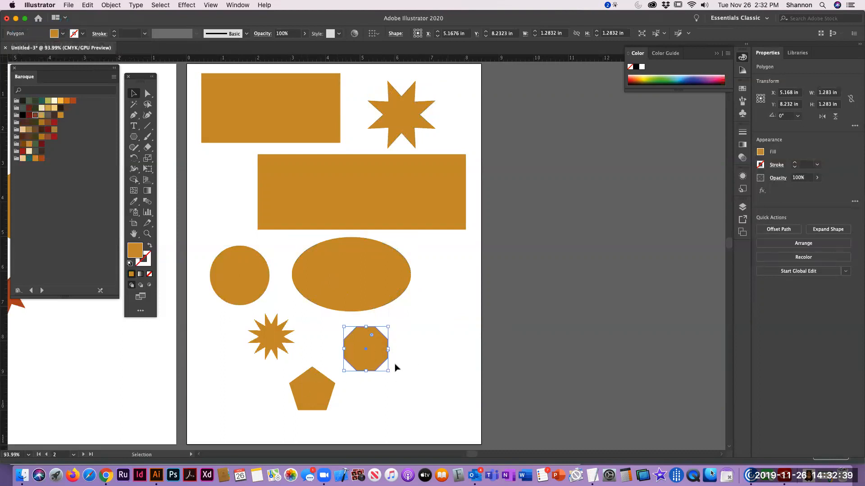
{"action": "left_click_drag", "start_coordinate": [379, 346], "coordinate": [455, 315]}
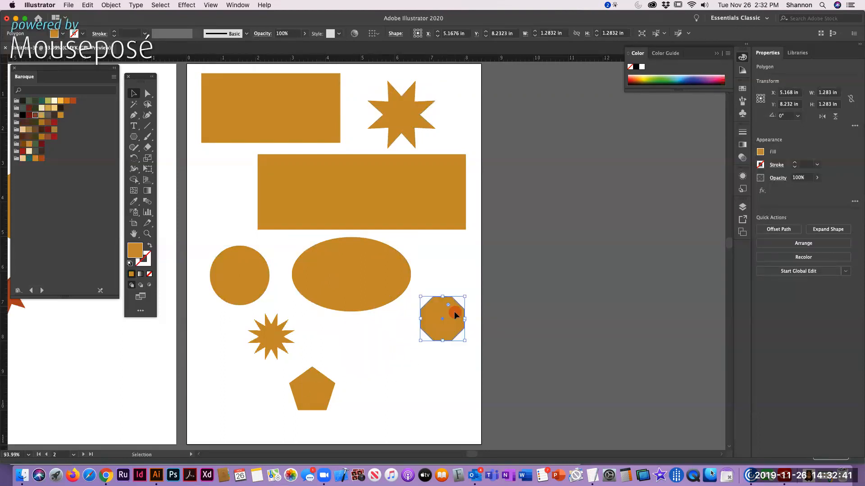
{"action": "left_click_drag", "start_coordinate": [419, 341], "coordinate": [389, 361]}
Enlarge the pentagon proportionally to about 1.58 by 1.5 in and clear the selection
{"action": "left_click", "coordinate": [322, 388]}
{"action": "left_click_drag", "start_coordinate": [334, 408], "coordinate": [344, 423]}
{"action": "left_click", "coordinate": [367, 352]}
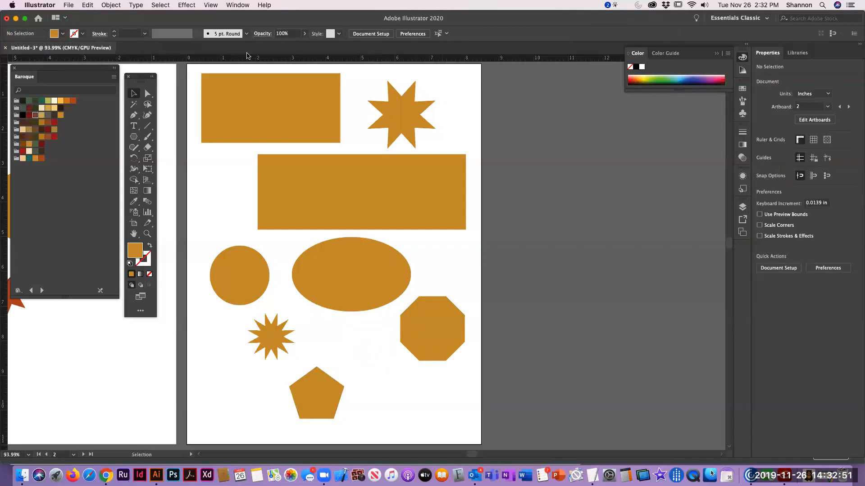
Fill the 8-point star with dark red and the lower rectangle with dark green from the Baroque swatches
{"action": "left_click", "coordinate": [390, 115]}
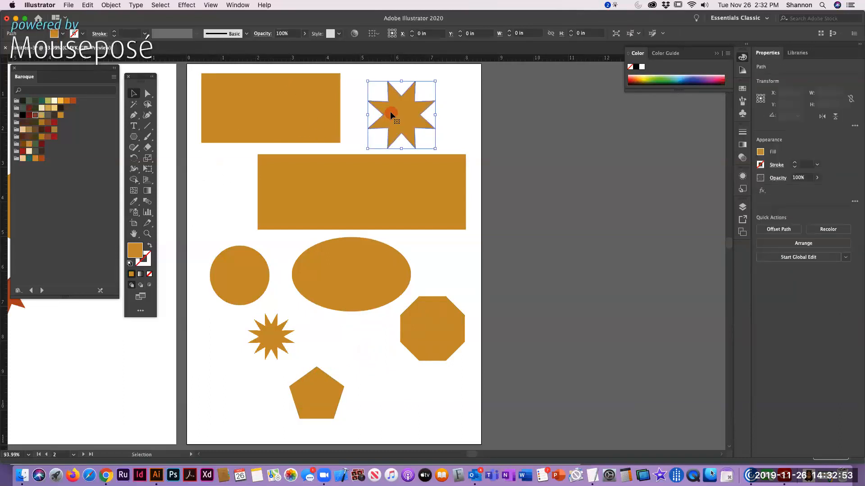
{"action": "left_click", "coordinate": [54, 136]}
{"action": "left_click", "coordinate": [299, 188]}
{"action": "left_click", "coordinate": [28, 102]}
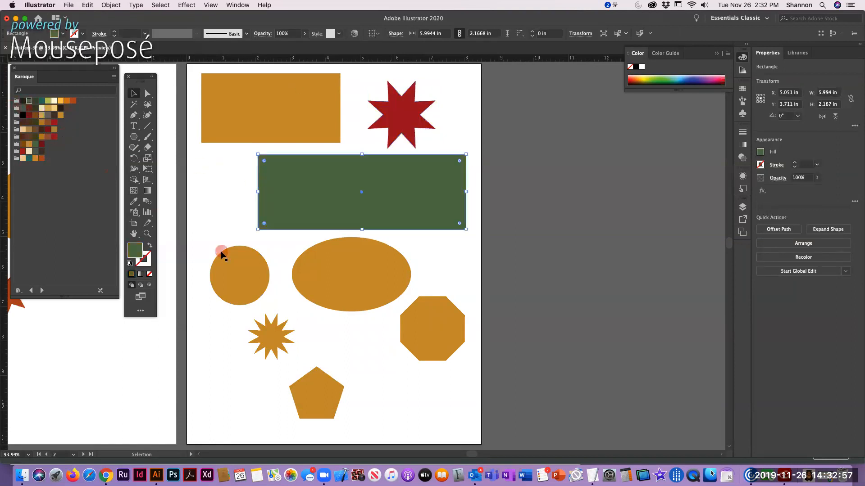
Fill the circle with peach, the ellipse with brown and the octagon with yellow-green from the Baroque swatches
{"action": "left_click", "coordinate": [214, 268]}
{"action": "left_click", "coordinate": [23, 158]}
{"action": "left_click", "coordinate": [360, 295]}
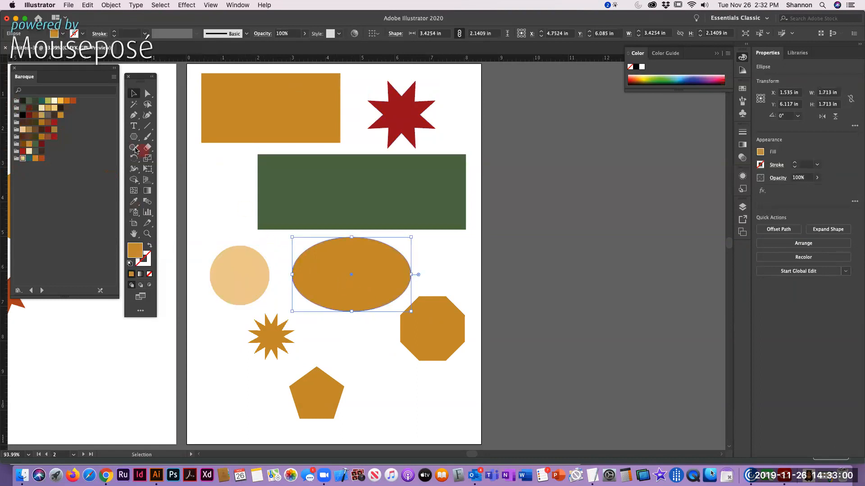
{"action": "left_click", "coordinate": [418, 339]}
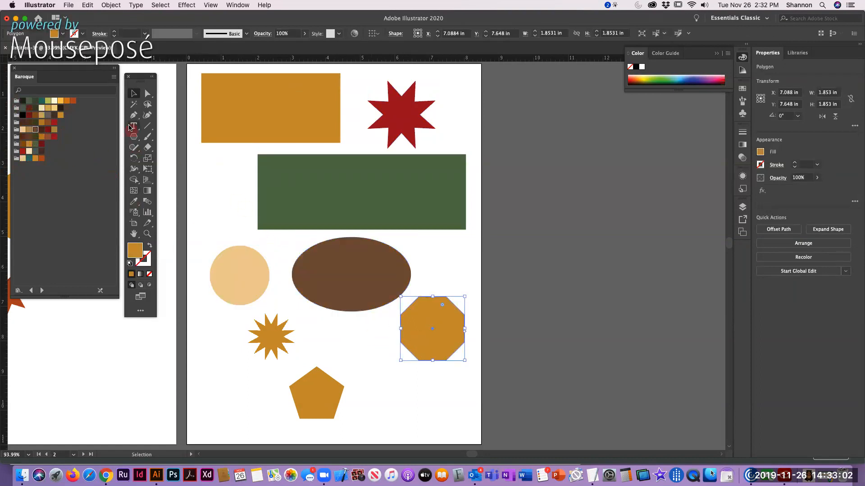
{"action": "left_click", "coordinate": [47, 101]}
Fill the pentagon with a red Baroque swatch and brighten the color to DD1725
{"action": "left_click", "coordinate": [305, 398]}
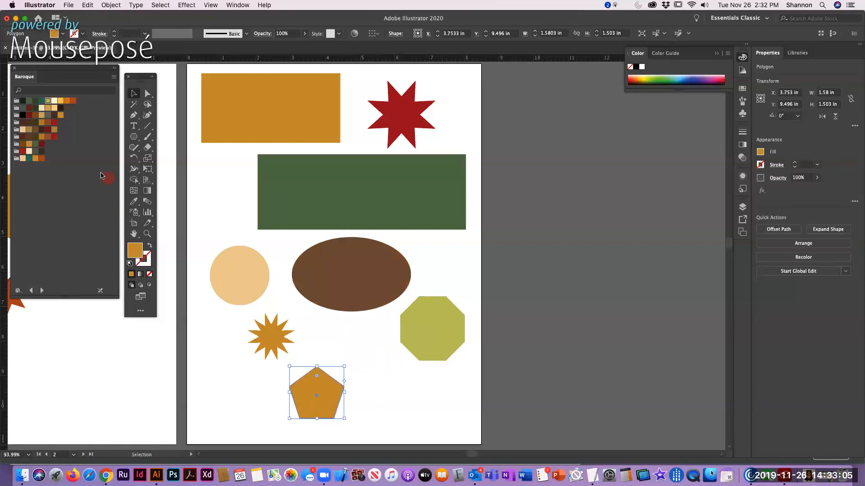
{"action": "left_click", "coordinate": [54, 122]}
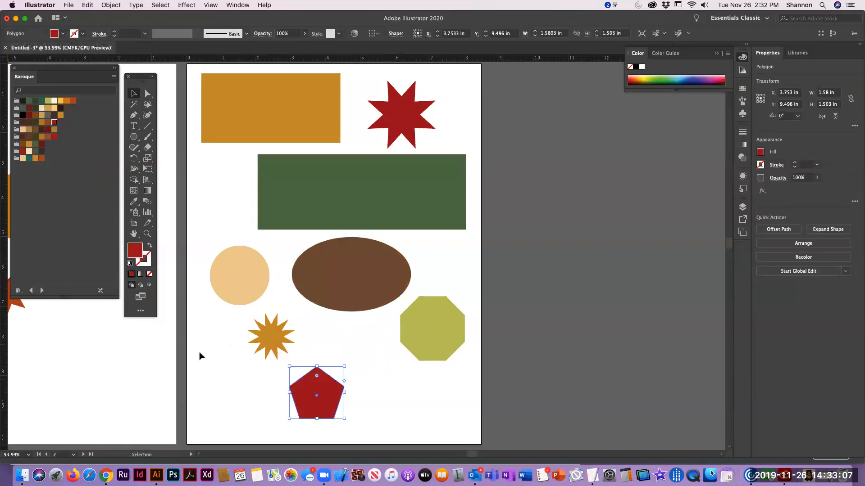
{"action": "left_click", "coordinate": [23, 152]}
{"action": "double_click", "coordinate": [140, 254]}
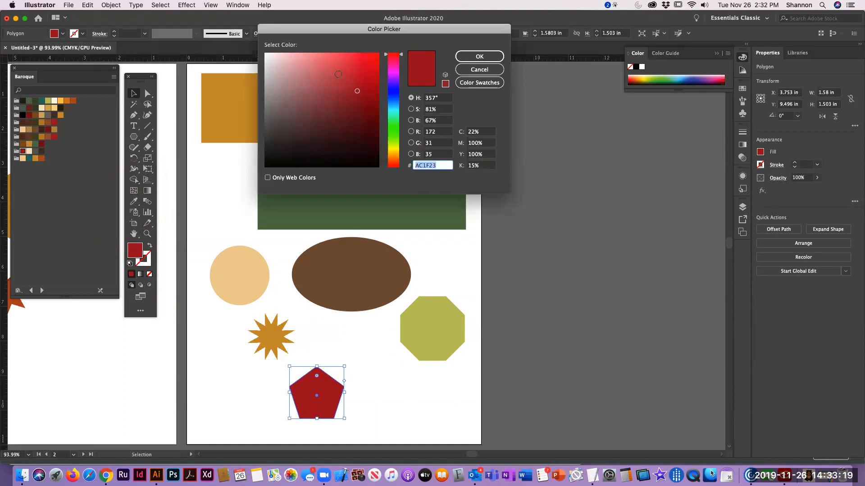
{"action": "left_click", "coordinate": [368, 68]}
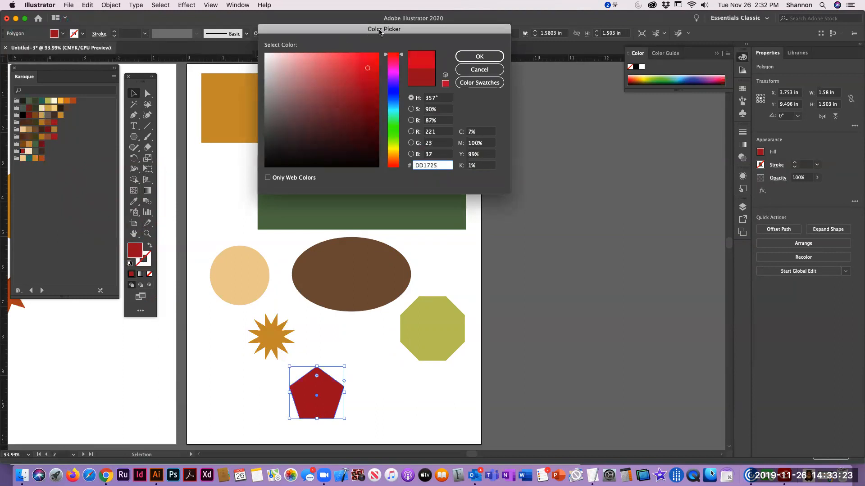
{"action": "left_click", "coordinate": [478, 57]}
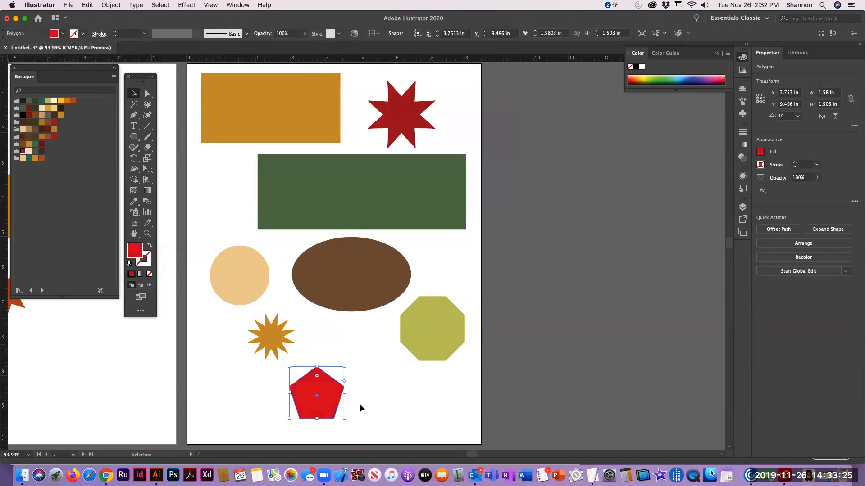
Change the 12-point star's fill to a bright, saturated orange in the Color Picker and clear the selection
{"action": "left_click", "coordinate": [270, 334]}
{"action": "double_click", "coordinate": [135, 251]}
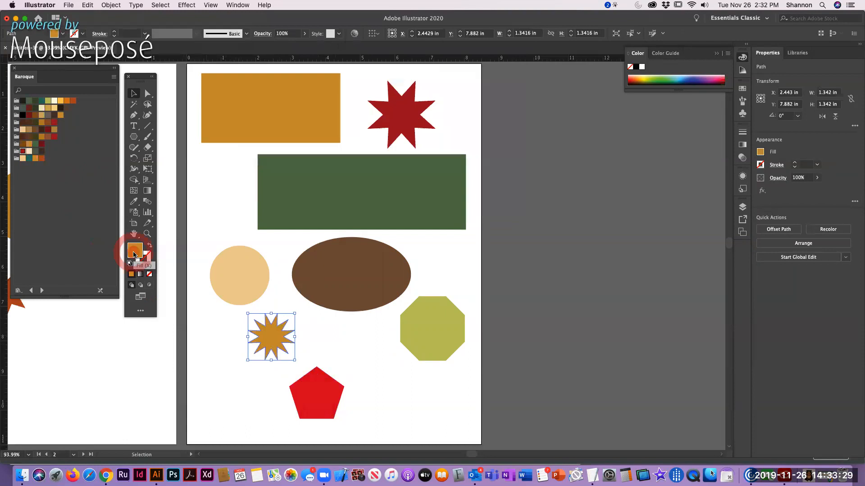
{"action": "left_click_drag", "start_coordinate": [347, 76], "coordinate": [376, 55]}
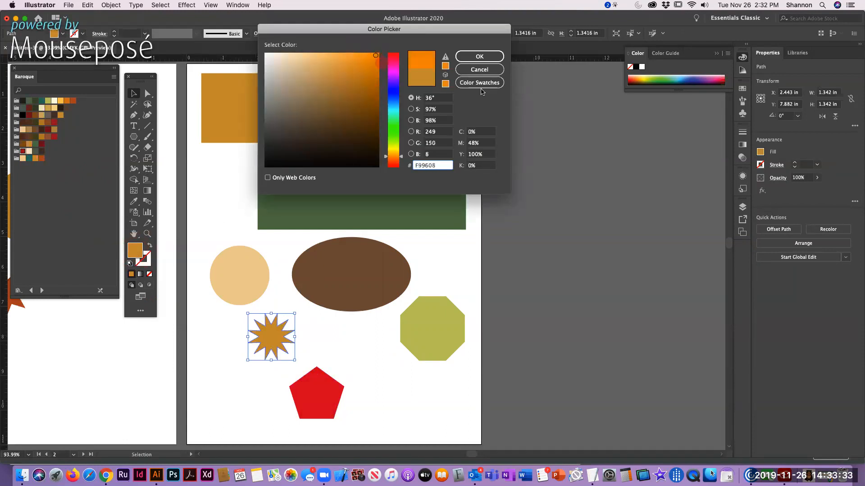
{"action": "left_click", "coordinate": [479, 57]}
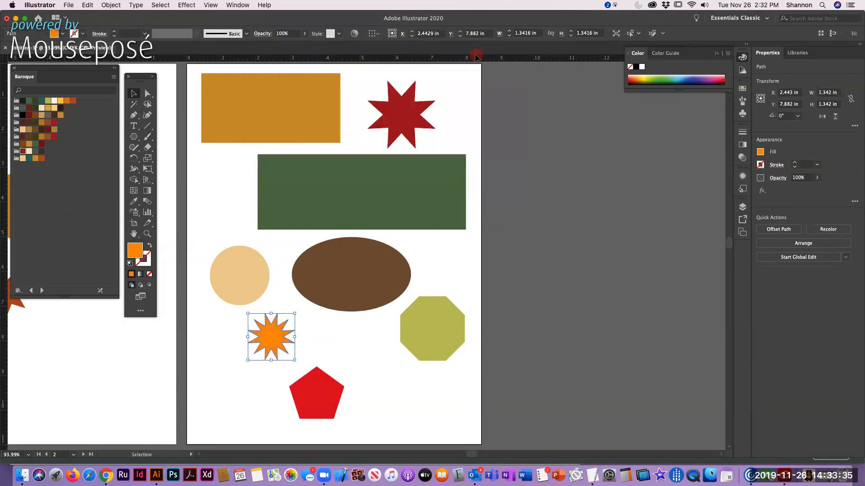
{"action": "left_click", "coordinate": [366, 356]}
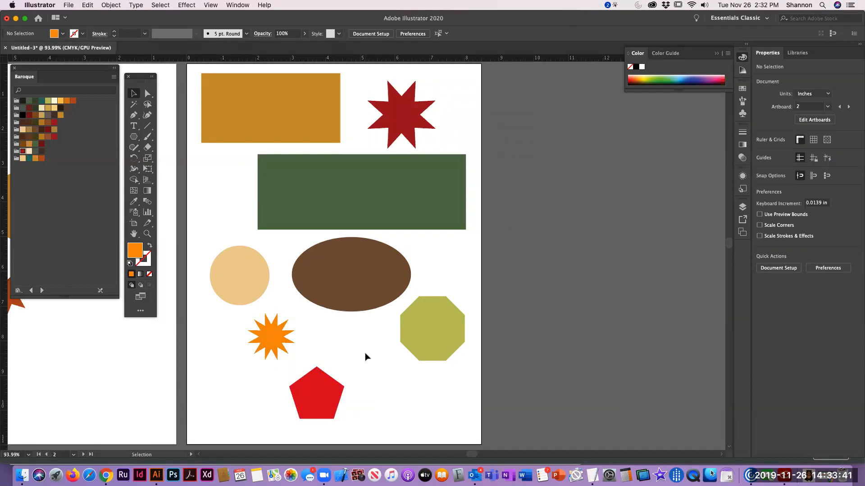
Open the Stroke settings, float them beside Artboard 2 and show all their options
{"action": "left_click", "coordinate": [743, 133]}
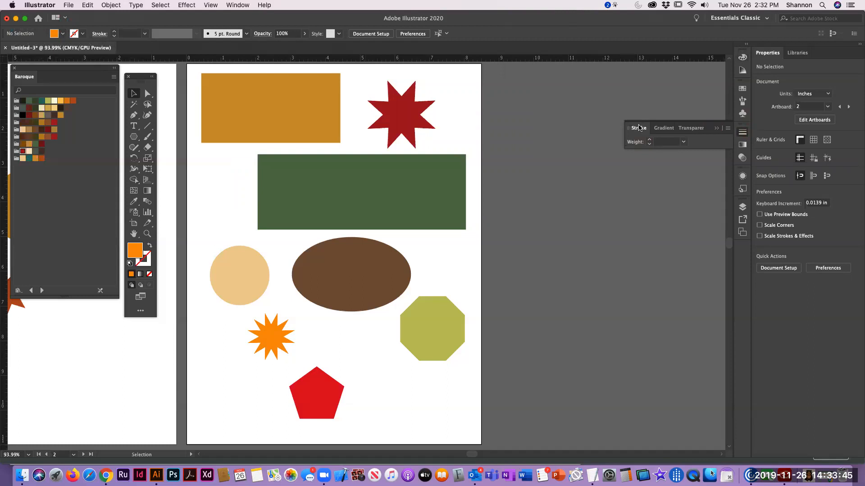
{"action": "mouse_move", "coordinate": [639, 127]}
{"action": "left_mouse_down"}
{"action": "mouse_move", "coordinate": [530, 110]}
{"action": "mouse_move", "coordinate": [516, 90]}
{"action": "left_mouse_up"}
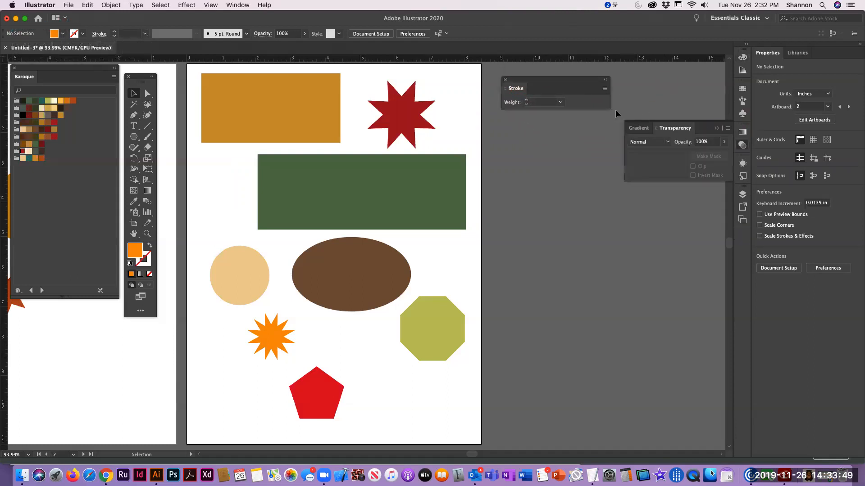
{"action": "left_click", "coordinate": [605, 89]}
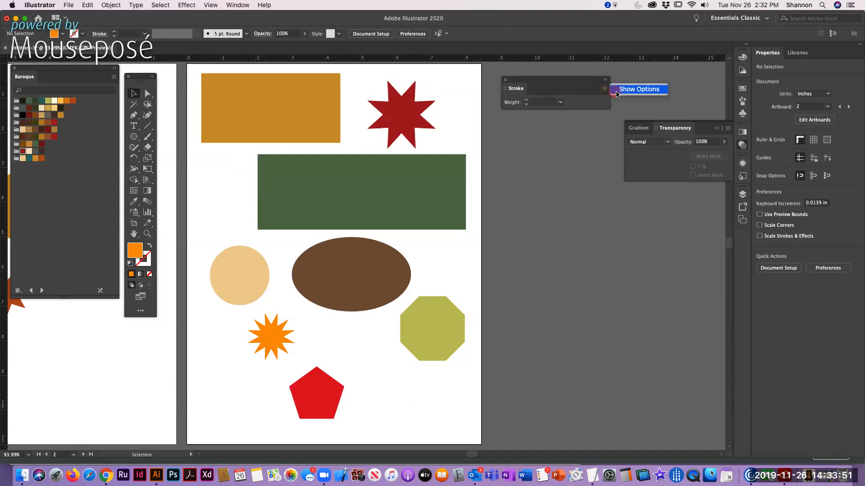
{"action": "left_click", "coordinate": [628, 90]}
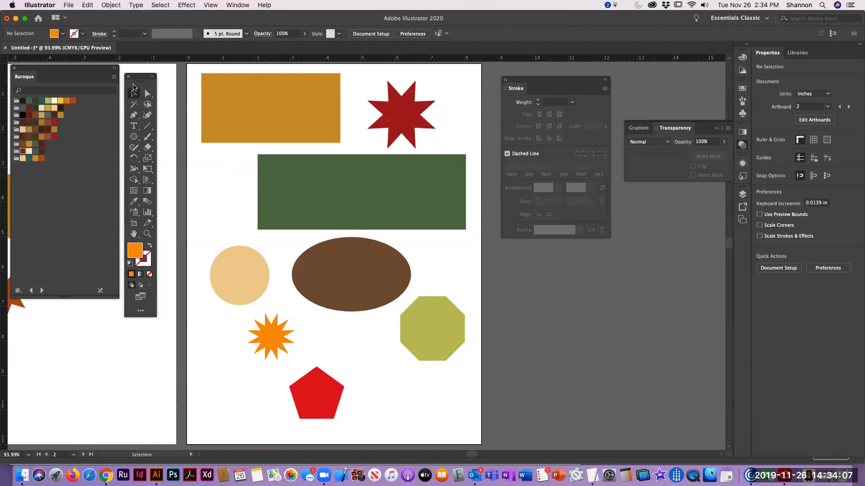
Select all the shapes on Artboard 2 and give them a 1 pt stroke
{"action": "left_click", "coordinate": [188, 67]}
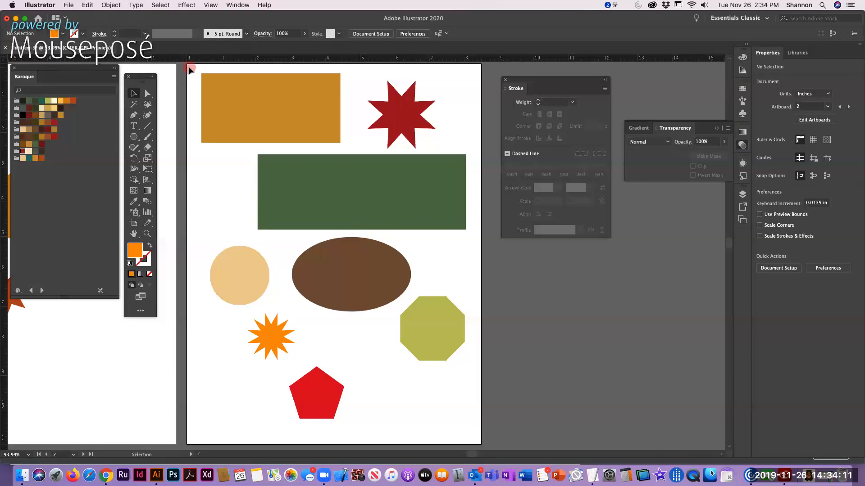
{"action": "left_click_drag", "start_coordinate": [189, 68], "coordinate": [197, 71]}
{"action": "left_click_drag", "start_coordinate": [317, 95], "coordinate": [461, 419]}
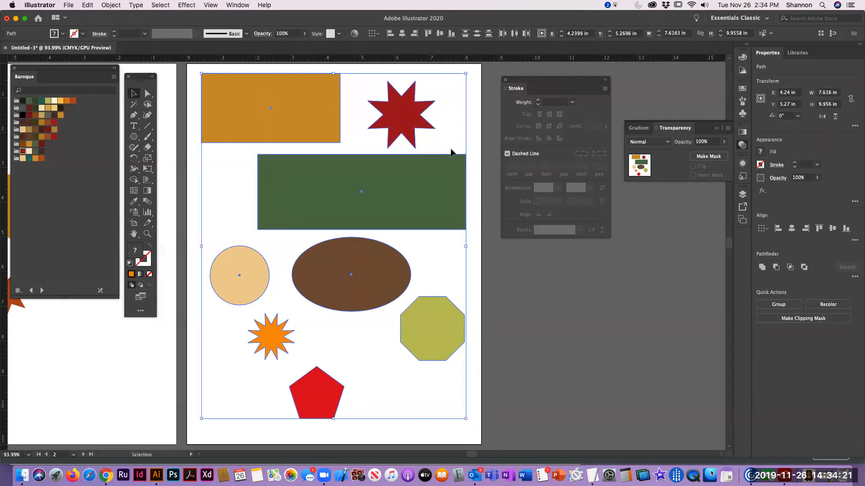
{"action": "left_click", "coordinate": [82, 35]}
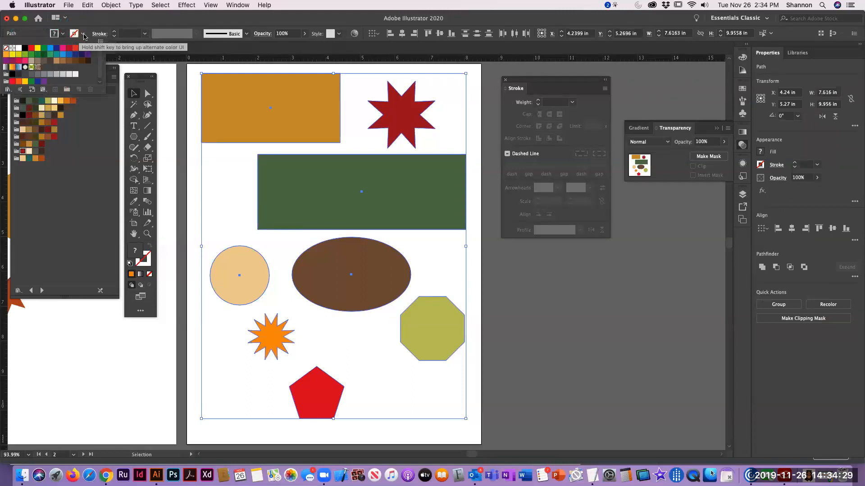
{"action": "left_click", "coordinate": [114, 33]}
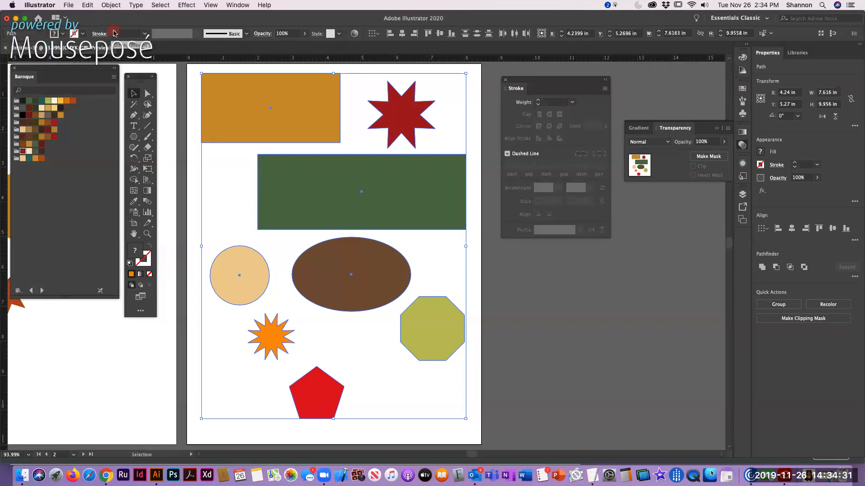
{"action": "left_click", "coordinate": [114, 33]}
{"action": "left_click", "coordinate": [114, 33]}
{"action": "left_click", "coordinate": [114, 33]}
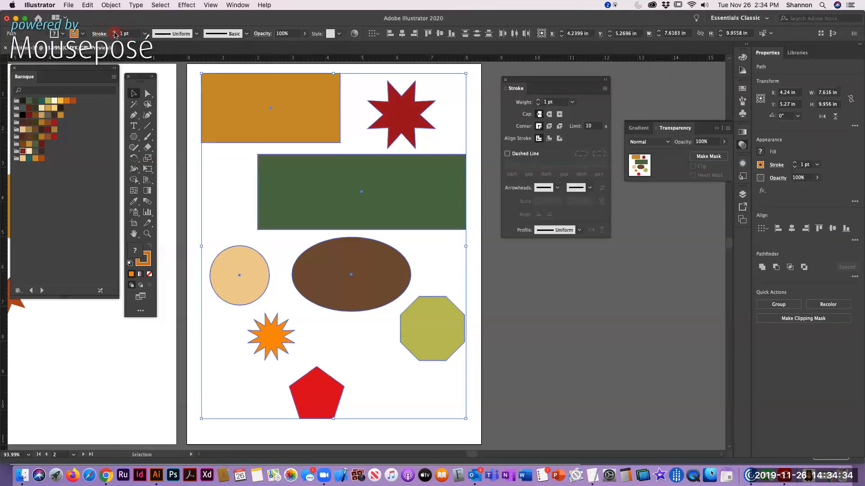
Change the stroke color of all the selected shapes to black and clear the selection
{"action": "left_click", "coordinate": [74, 34]}
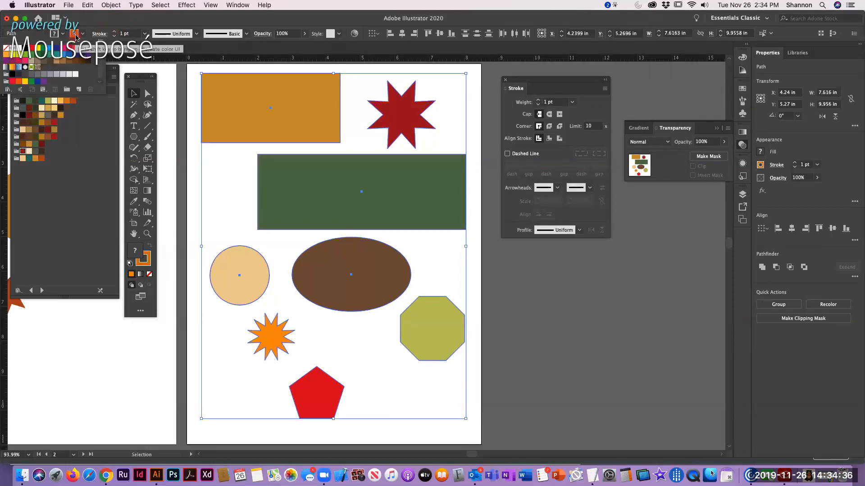
{"action": "left_click", "coordinate": [88, 65]}
{"action": "left_click", "coordinate": [307, 50]}
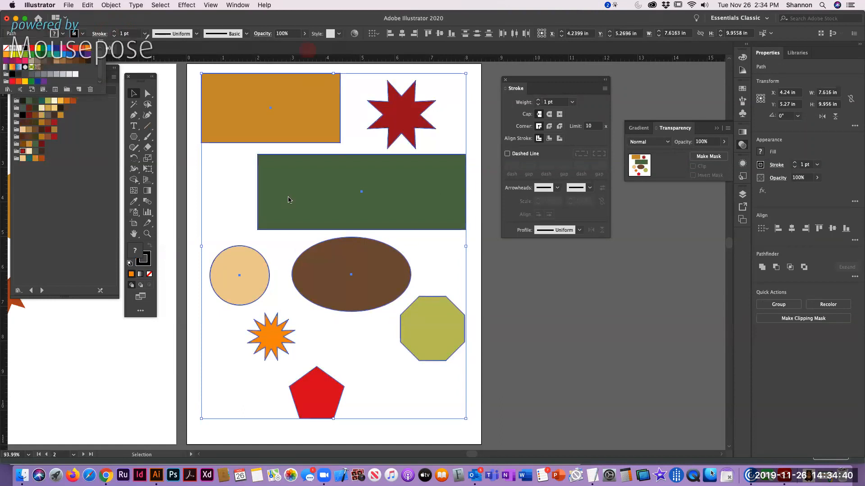
{"action": "left_click", "coordinate": [194, 84]}
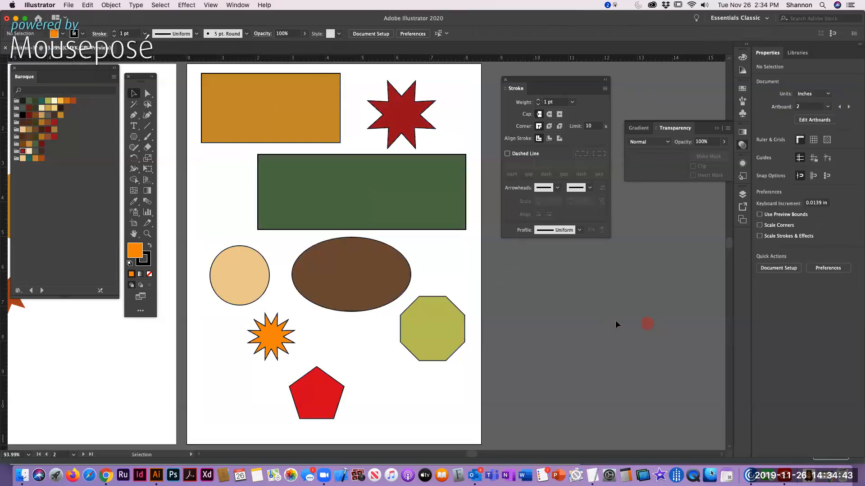
{"action": "left_click", "coordinate": [577, 312]}
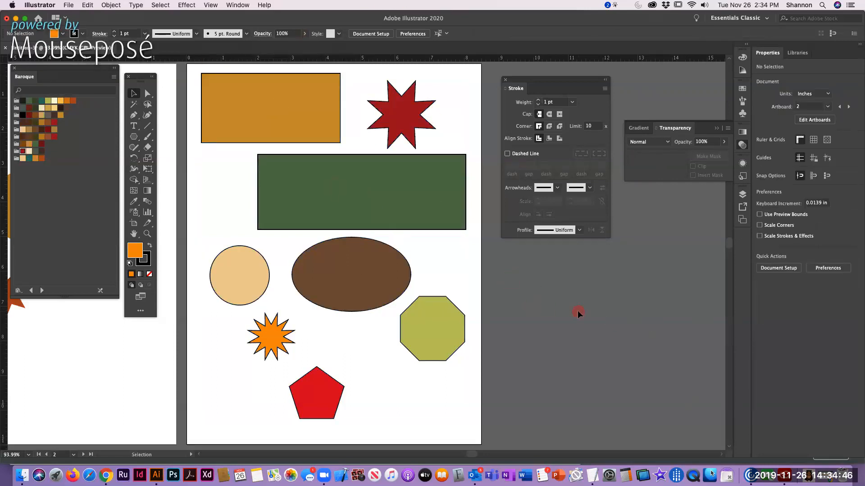
Give the gold rectangle's stroke a dark reddish-brown Baroque swatch and the half-oval width profile
{"action": "left_click", "coordinate": [263, 88]}
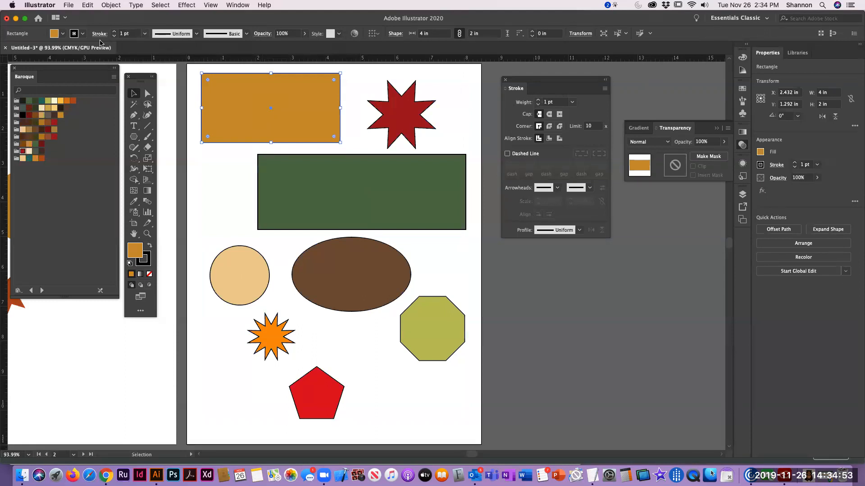
{"action": "left_click", "coordinate": [145, 261]}
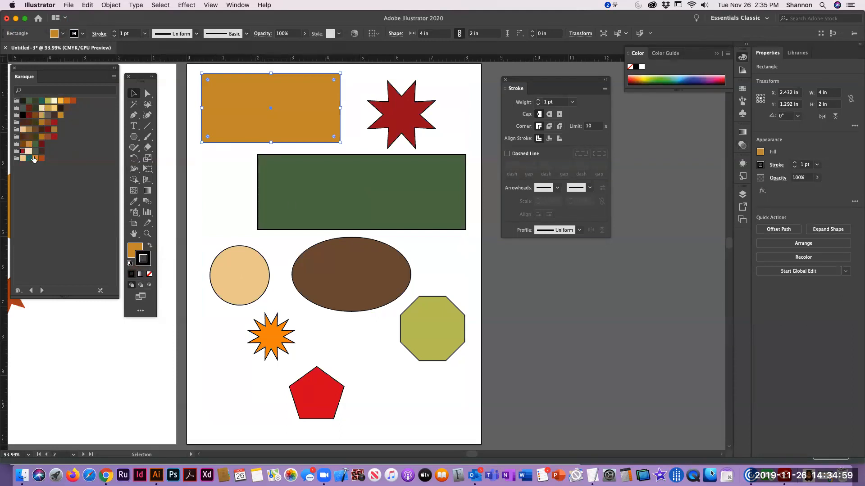
{"action": "left_click", "coordinate": [24, 138]}
{"action": "left_click", "coordinate": [195, 34]}
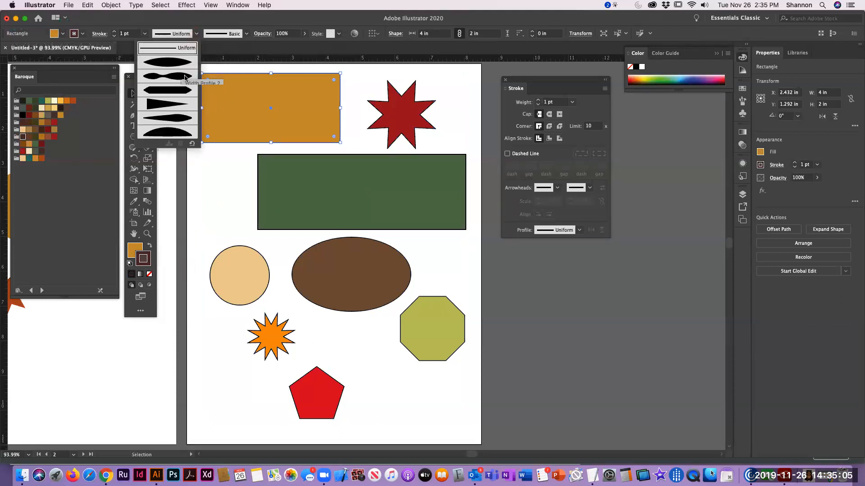
{"action": "left_click", "coordinate": [172, 133]}
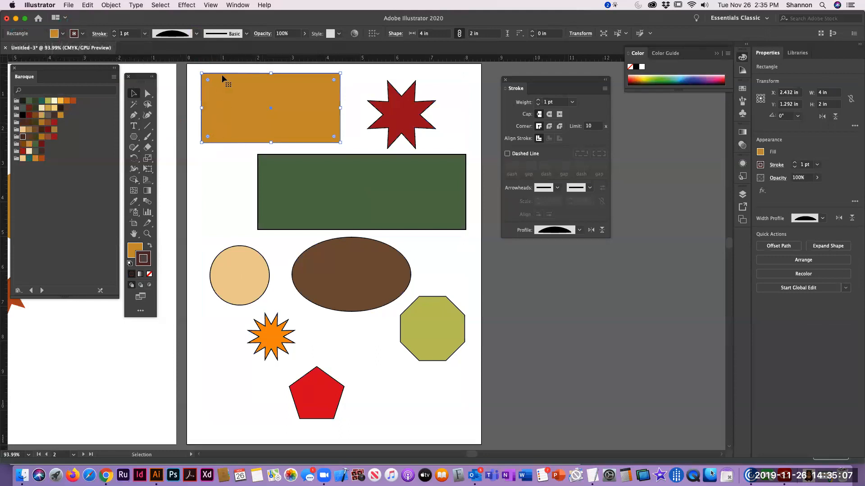
Set the gold rectangle's stroke weight to 11 pt and deselect it
{"action": "left_click", "coordinate": [115, 32]}
{"action": "left_click", "coordinate": [115, 32]}
{"action": "left_click", "coordinate": [114, 31]}
{"action": "left_click", "coordinate": [114, 32]}
{"action": "left_click", "coordinate": [114, 32]}
{"action": "left_click", "coordinate": [114, 32]}
{"action": "left_click", "coordinate": [115, 32]}
{"action": "left_click", "coordinate": [115, 32]}
{"action": "left_click", "coordinate": [114, 32]}
{"action": "left_click", "coordinate": [115, 32]}
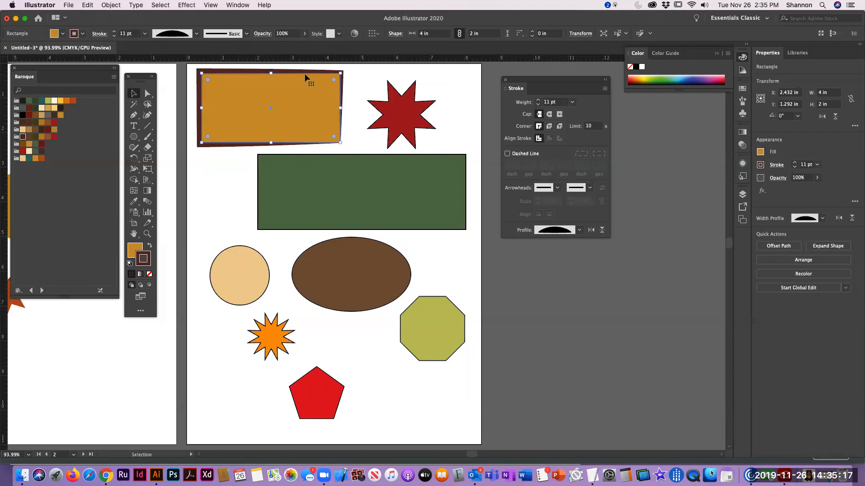
{"action": "left_click", "coordinate": [364, 88]}
Set the dark red star's black stroke to 5 pt and apply the rough charcoal-style brush to it
{"action": "left_click", "coordinate": [406, 118]}
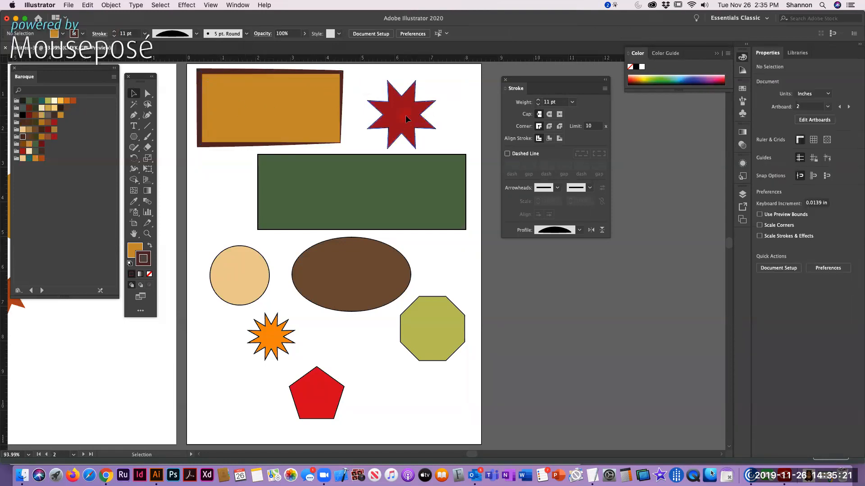
{"action": "double_click", "coordinate": [143, 257]}
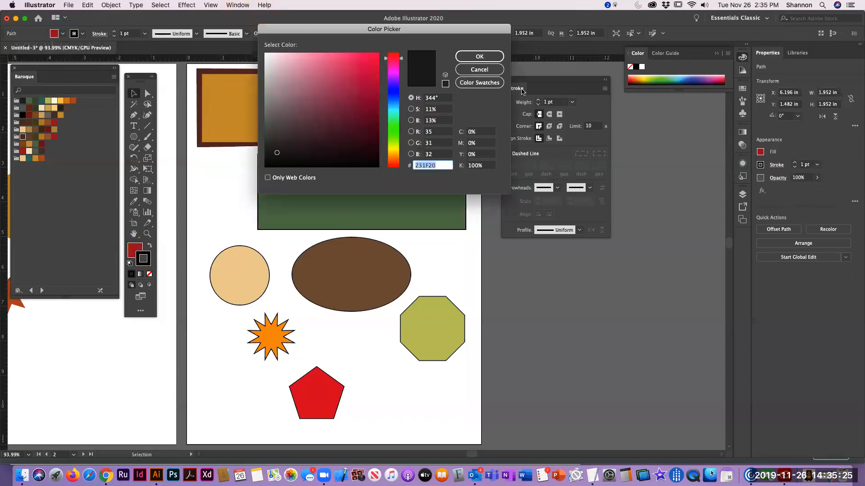
{"action": "left_click", "coordinate": [480, 69]}
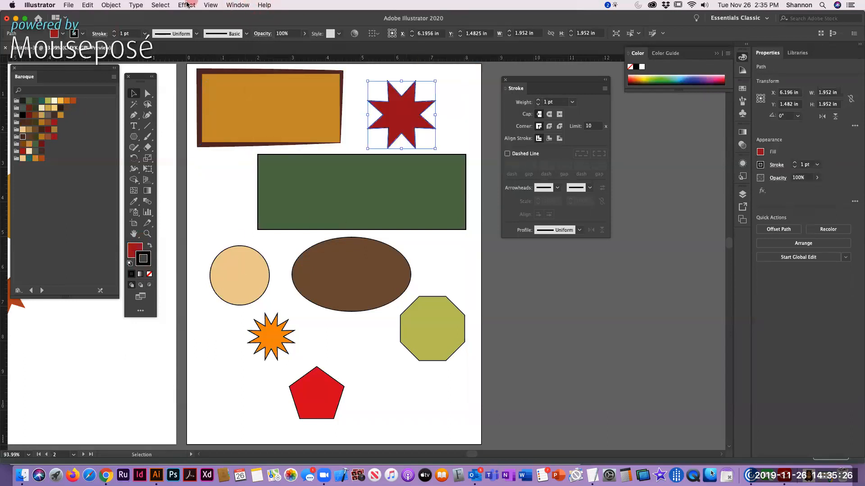
{"action": "left_click", "coordinate": [113, 31]}
{"action": "left_click", "coordinate": [114, 31]}
{"action": "left_click", "coordinate": [114, 31]}
{"action": "left_click", "coordinate": [114, 32]}
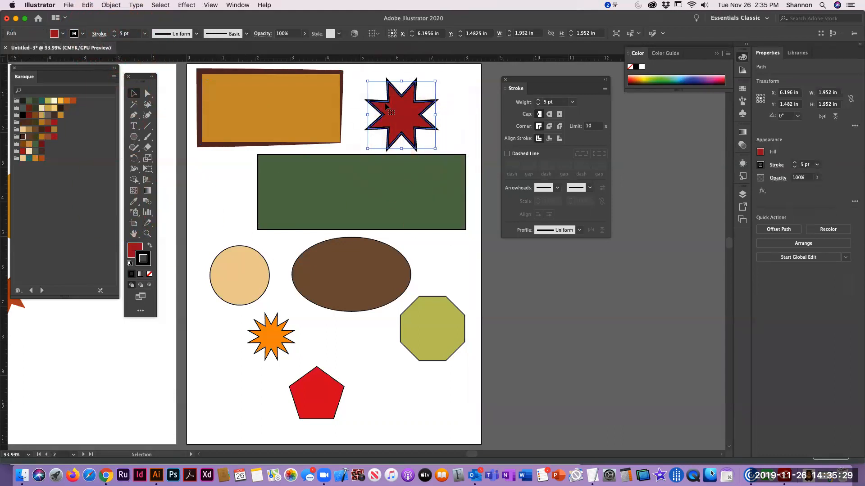
{"action": "left_click", "coordinate": [247, 34]}
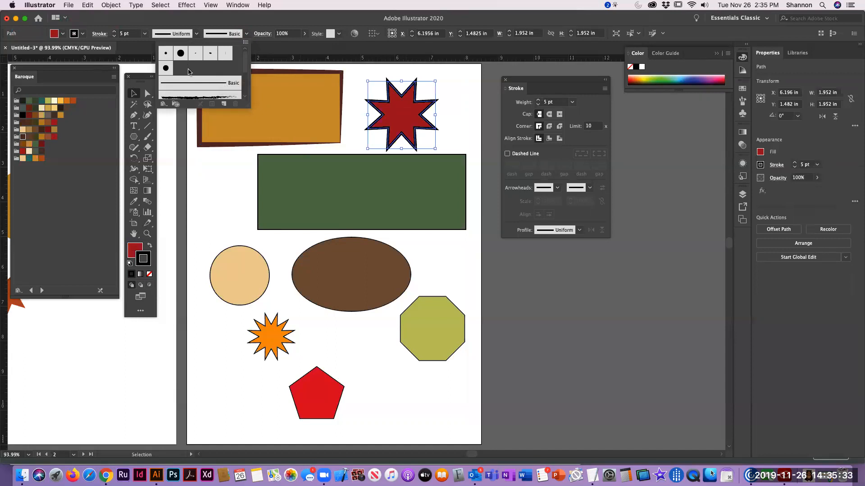
{"action": "scroll", "coordinate": [203, 84], "scroll_direction": "down", "scroll_amount": 1}
{"action": "left_click", "coordinate": [204, 81]}
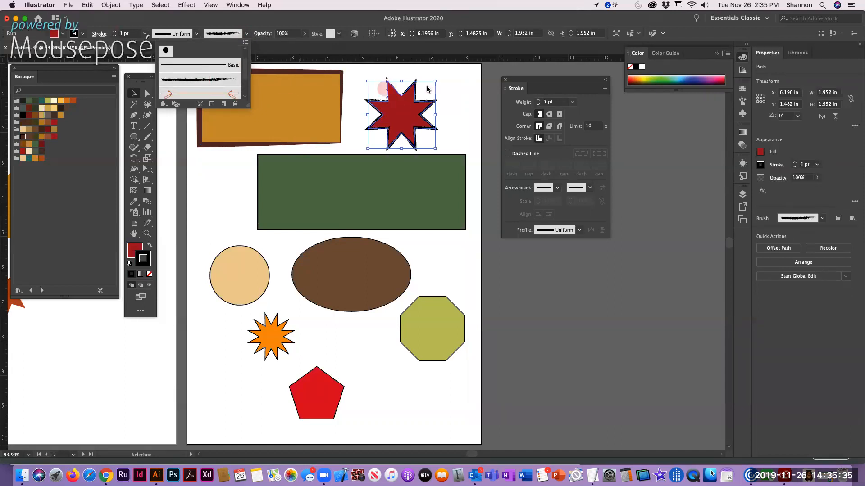
Move the dark red star up about 0.18 in and deselect it
{"action": "left_click", "coordinate": [405, 118]}
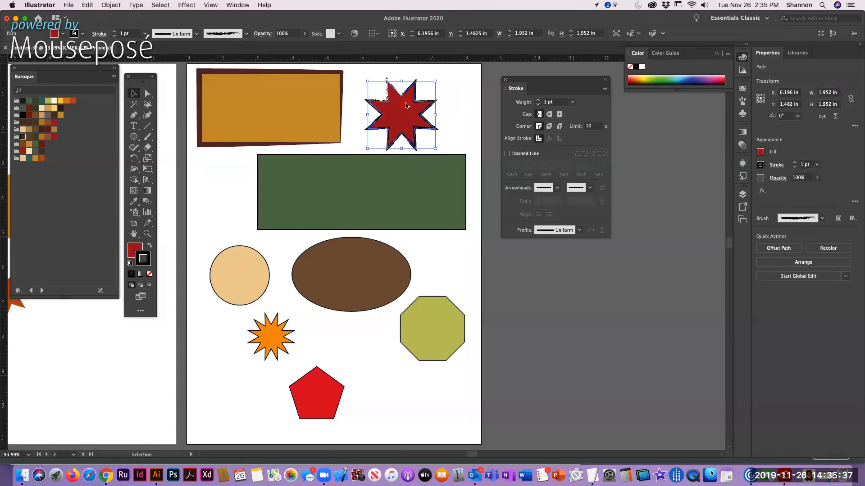
{"action": "left_click_drag", "start_coordinate": [405, 118], "coordinate": [405, 111]}
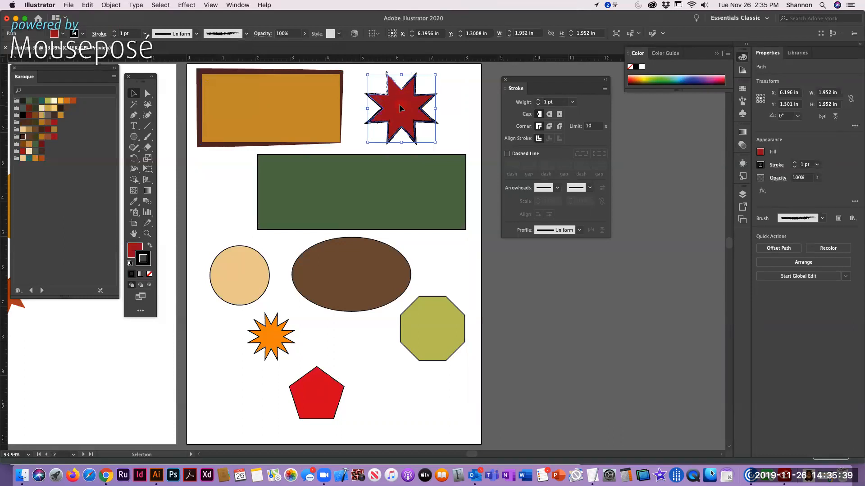
{"action": "left_click", "coordinate": [480, 113]}
Give the green rectangle a 4 pt dashed stroke in a golden-yellow Baroque swatch with 12 pt dashes
{"action": "left_click", "coordinate": [346, 174]}
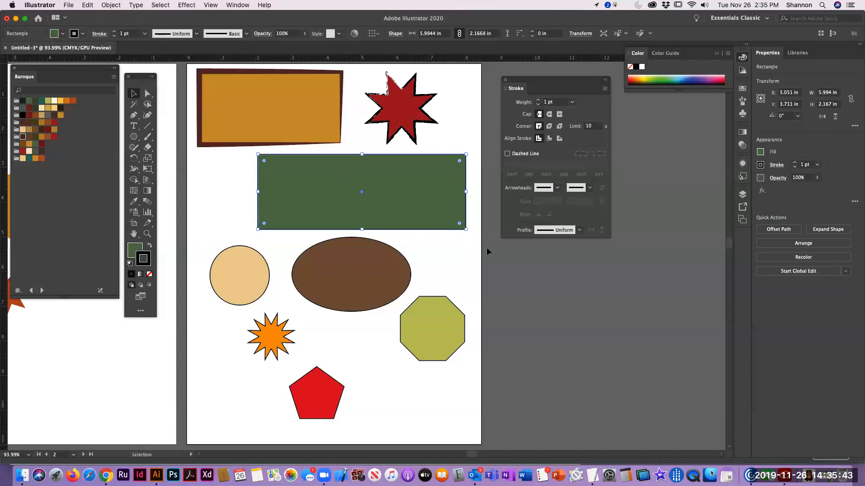
{"action": "left_click", "coordinate": [60, 103]}
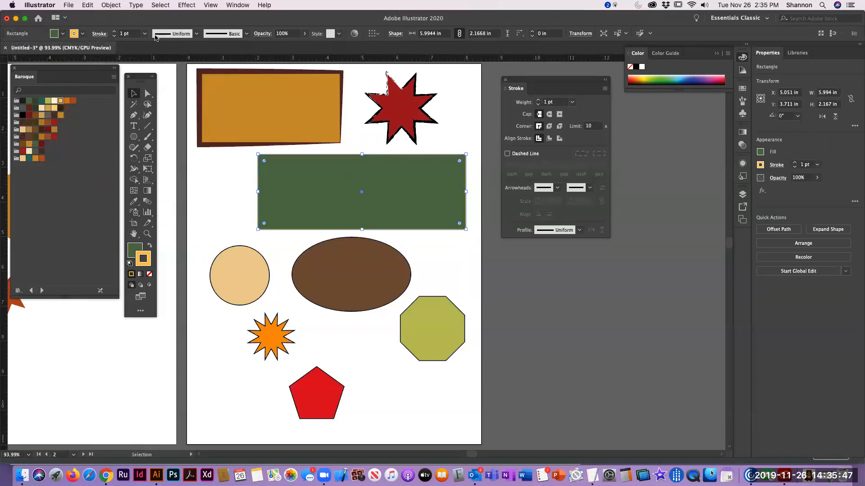
{"action": "left_click", "coordinate": [114, 31]}
{"action": "left_click", "coordinate": [114, 32]}
{"action": "left_click", "coordinate": [114, 32]}
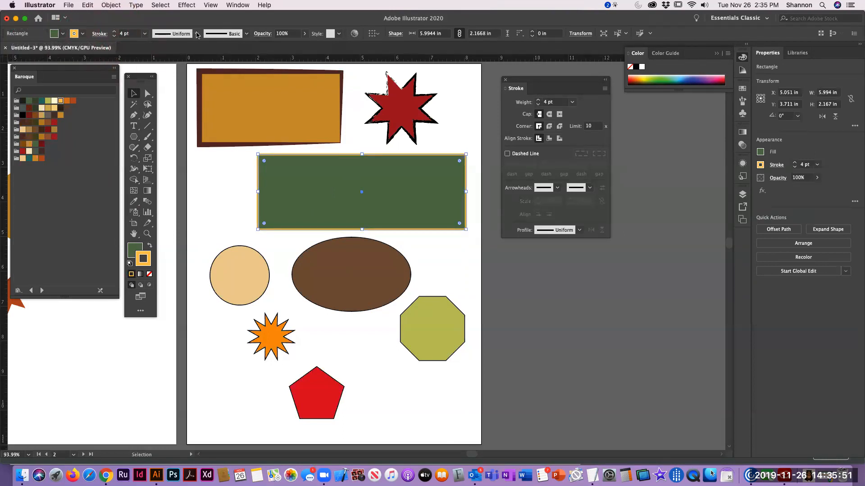
{"action": "left_click", "coordinate": [508, 154]}
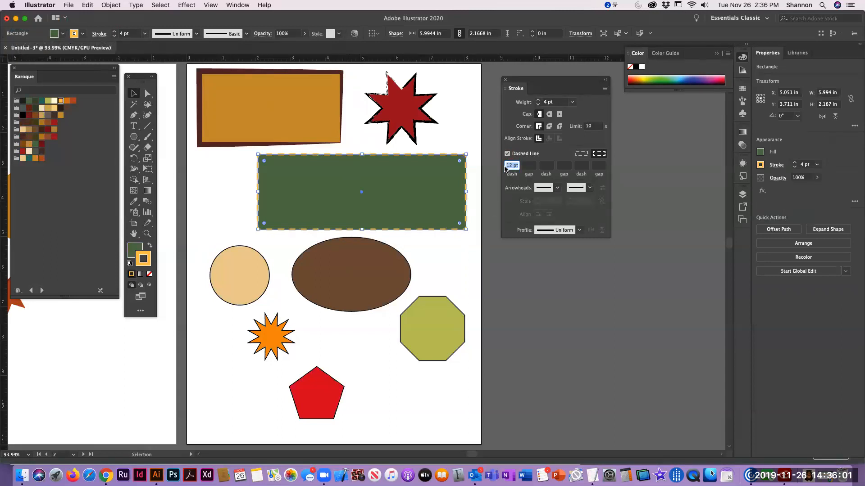
{"action": "left_click", "coordinate": [531, 165]}
Give the brown ellipse a 4 pt stroke in a red Baroque swatch
{"action": "left_click", "coordinate": [339, 244]}
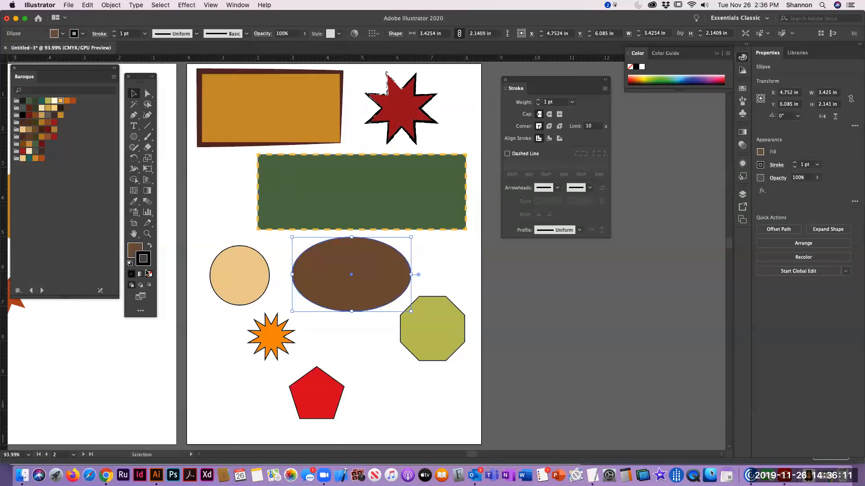
{"action": "left_click", "coordinate": [53, 138]}
{"action": "left_click", "coordinate": [114, 31]}
{"action": "left_click", "coordinate": [113, 31]}
{"action": "left_click", "coordinate": [114, 31]}
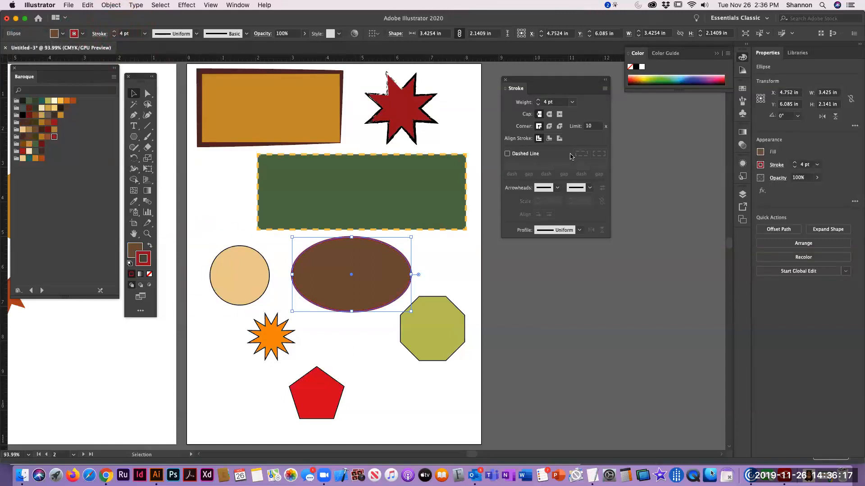
Add arrowheads to the ellipse's stroke, using Arrow 4 at the start and Arrow 1 at the end
{"action": "left_click", "coordinate": [557, 188]}
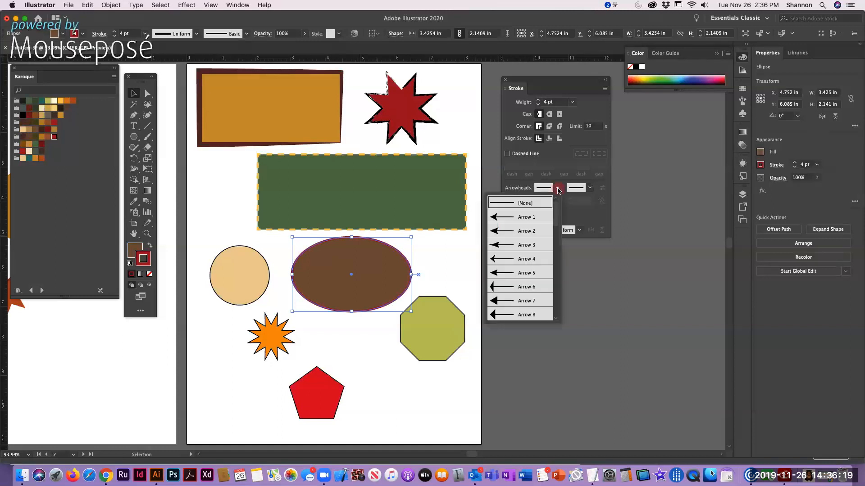
{"action": "left_click", "coordinate": [496, 260]}
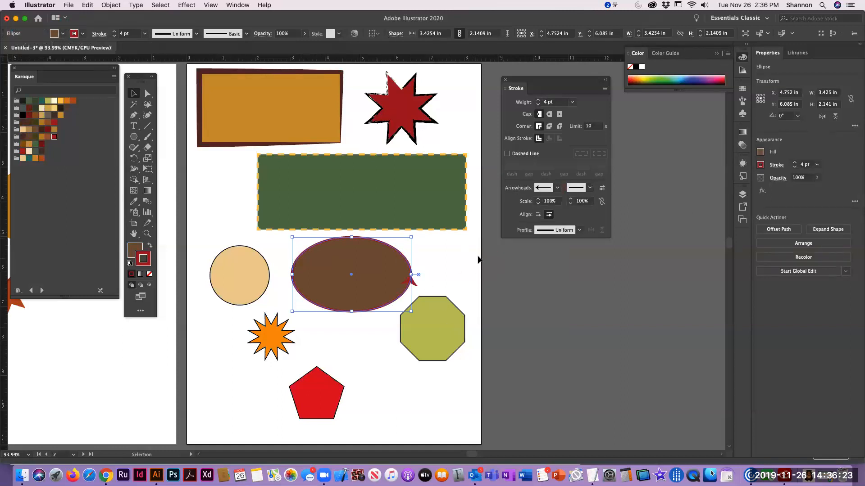
{"action": "left_click", "coordinate": [478, 260]}
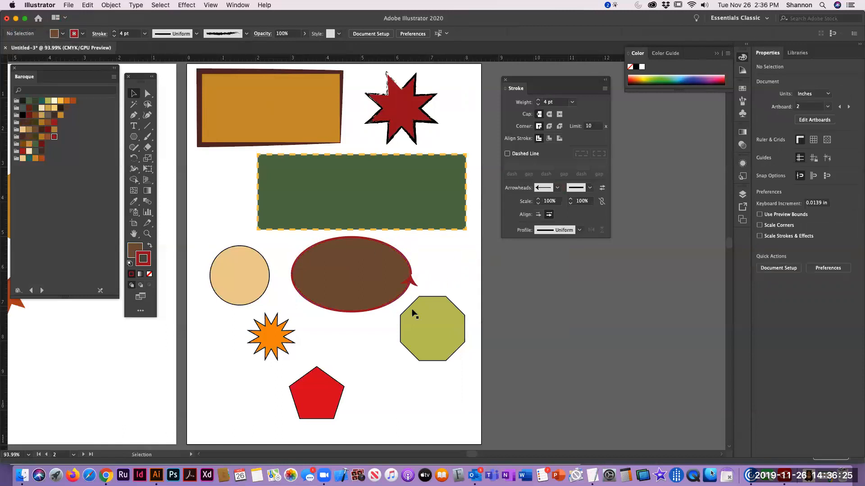
{"action": "left_click", "coordinate": [410, 281]}
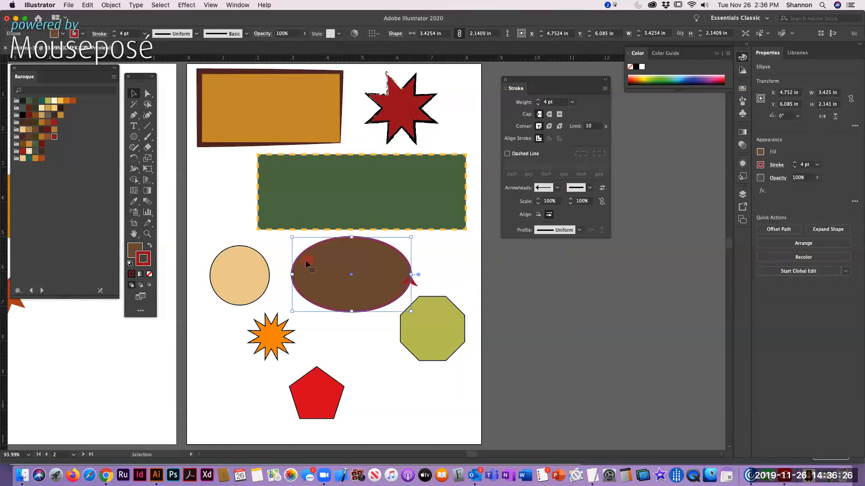
{"action": "left_click", "coordinate": [589, 188]}
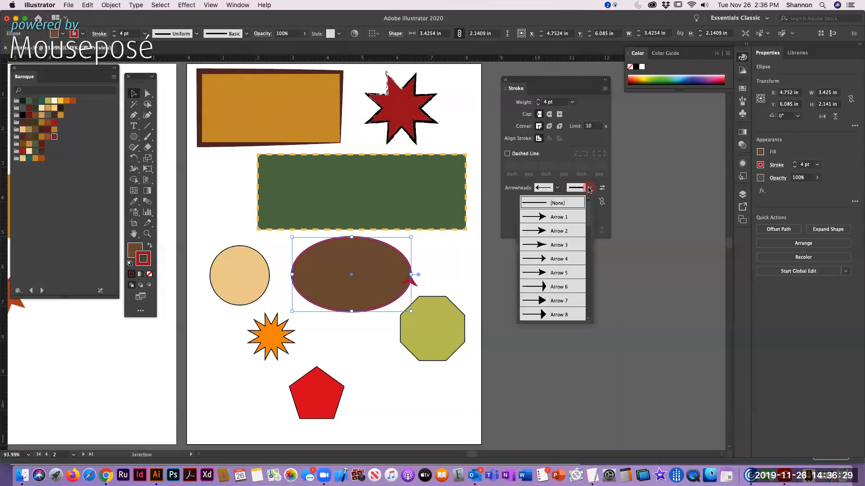
{"action": "left_click", "coordinate": [561, 218]}
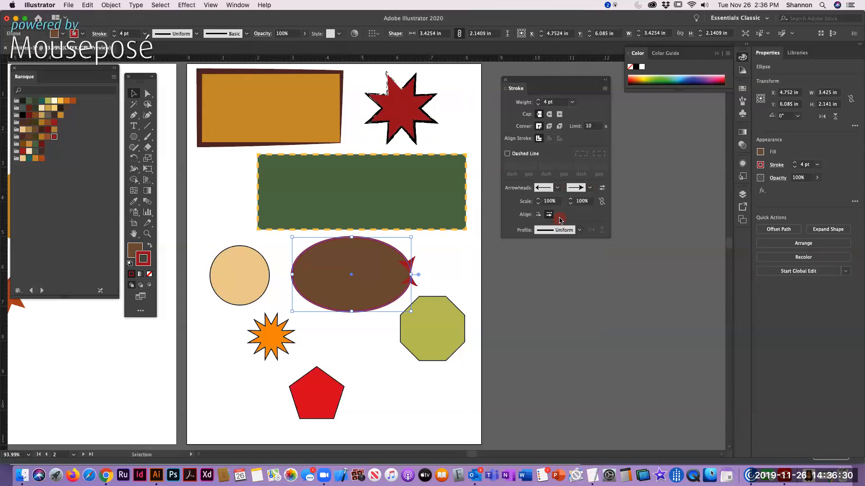
Give the tan circle a 4 pt stroke in a teal Baroque swatch with Width Profile 4
{"action": "left_click", "coordinate": [457, 260]}
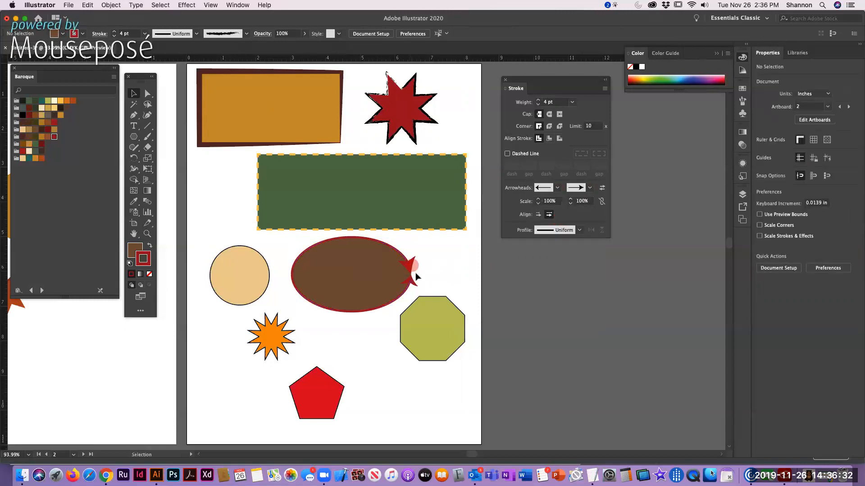
{"action": "left_click", "coordinate": [225, 247]}
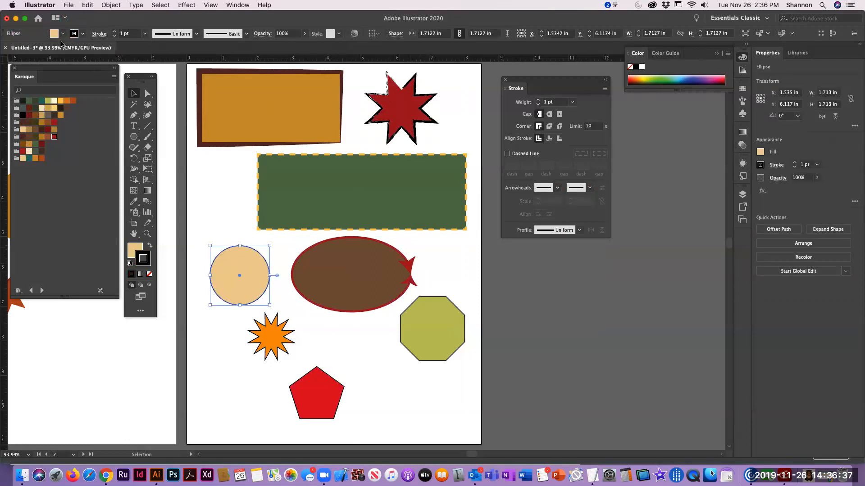
{"action": "left_click", "coordinate": [42, 101]}
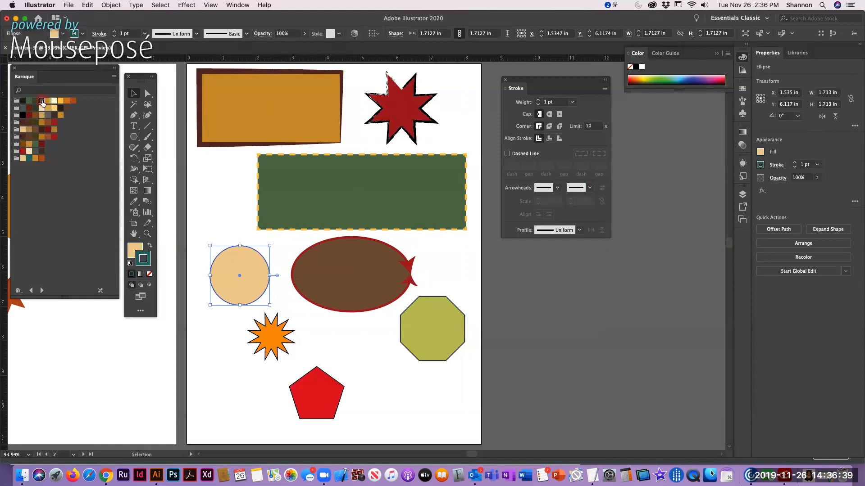
{"action": "left_click", "coordinate": [114, 32]}
{"action": "left_click", "coordinate": [113, 31]}
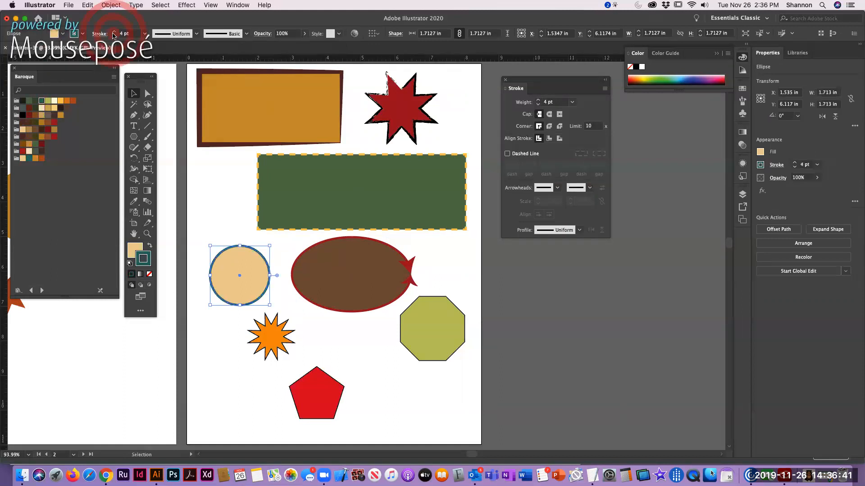
{"action": "left_click", "coordinate": [114, 32]}
{"action": "left_click", "coordinate": [196, 34]}
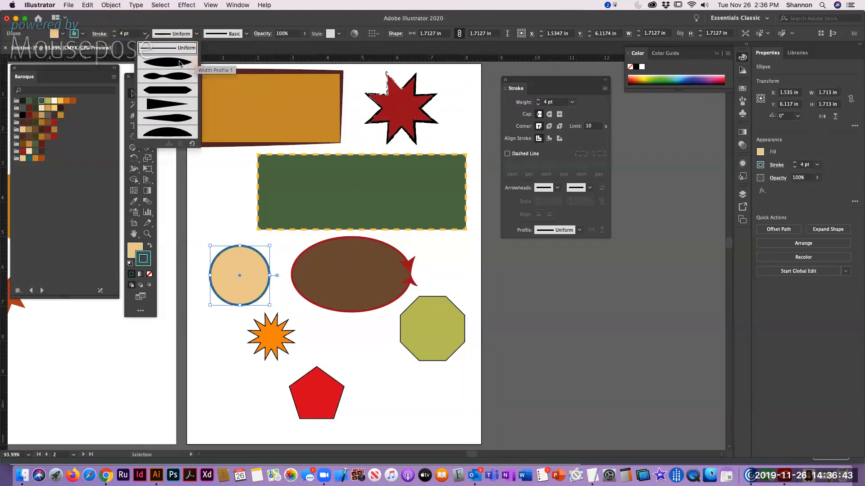
{"action": "left_click", "coordinate": [165, 110]}
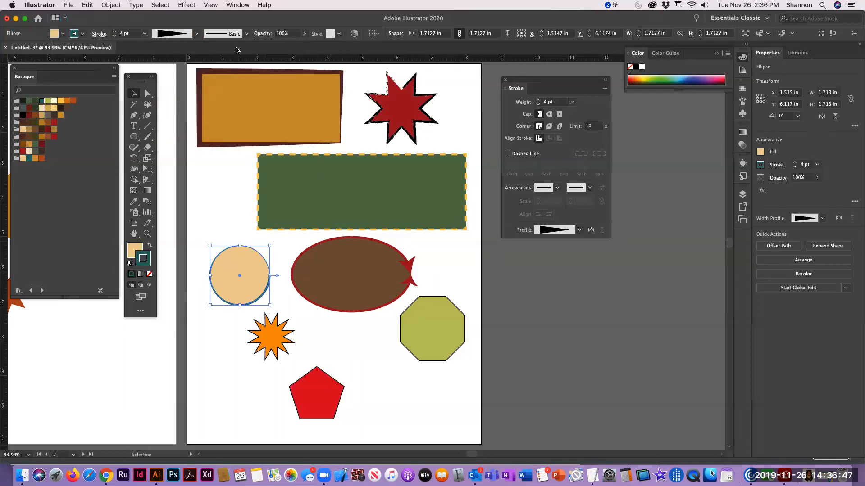
Apply the Charcoal - Feather brush to the tan circle's stroke and deselect the circle
{"action": "left_click", "coordinate": [246, 34]}
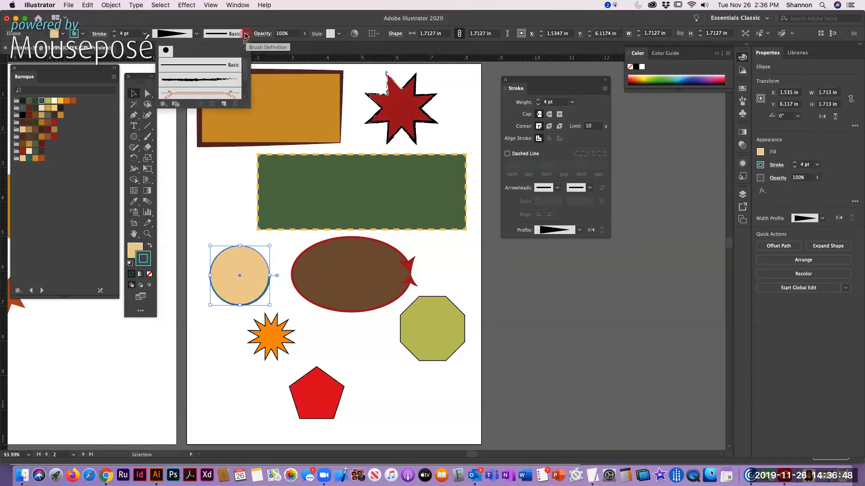
{"action": "left_click", "coordinate": [194, 78]}
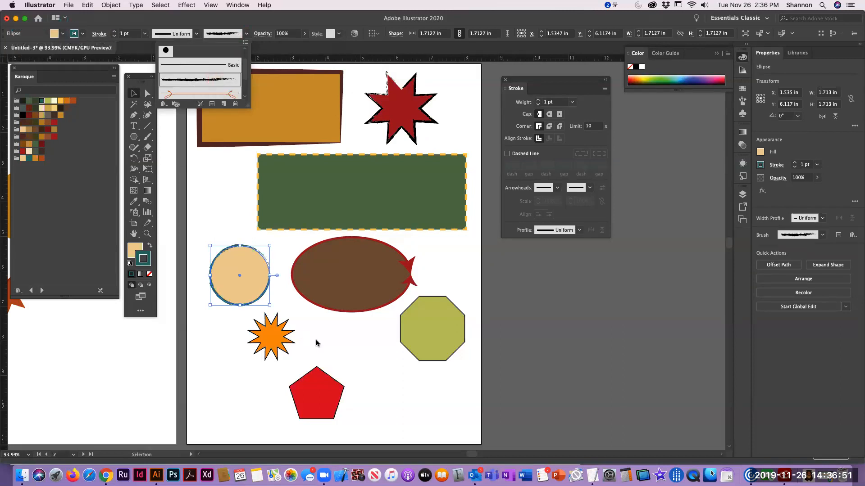
{"action": "left_click", "coordinate": [338, 344]}
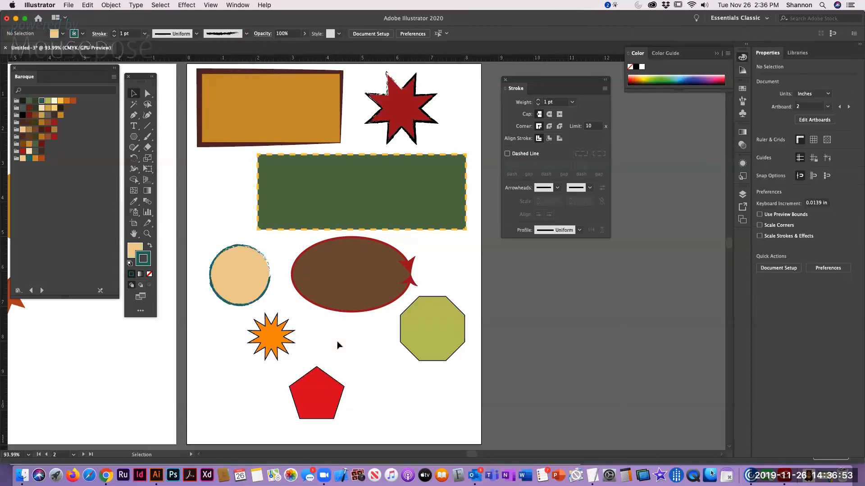
{"action": "left_click", "coordinate": [229, 266]}
{"action": "left_click", "coordinate": [353, 327]}
Give the orange star a 14 pt stroke in the darkest swatch of the first Baroque color group
{"action": "left_click", "coordinate": [260, 335]}
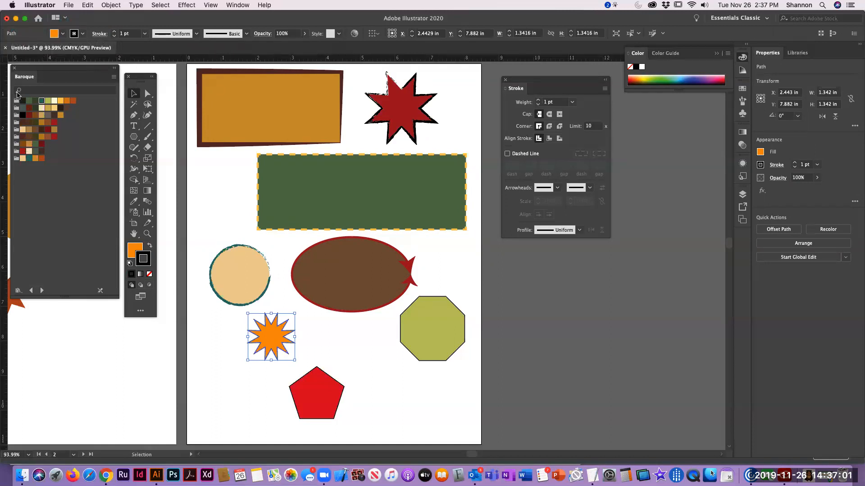
{"action": "left_click", "coordinate": [22, 103]}
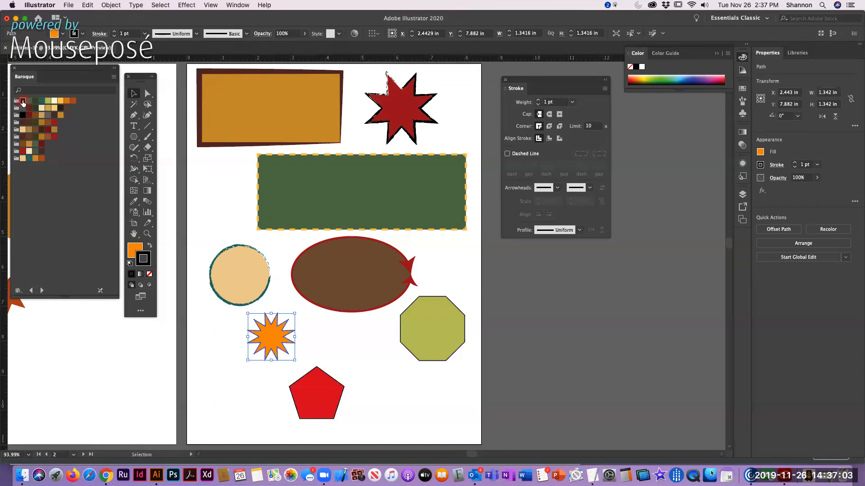
{"action": "left_click", "coordinate": [145, 33]}
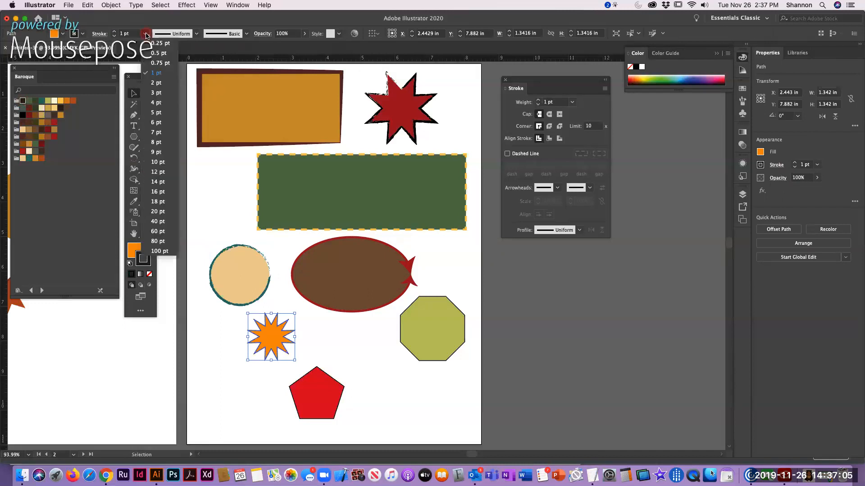
{"action": "left_click", "coordinate": [158, 181]}
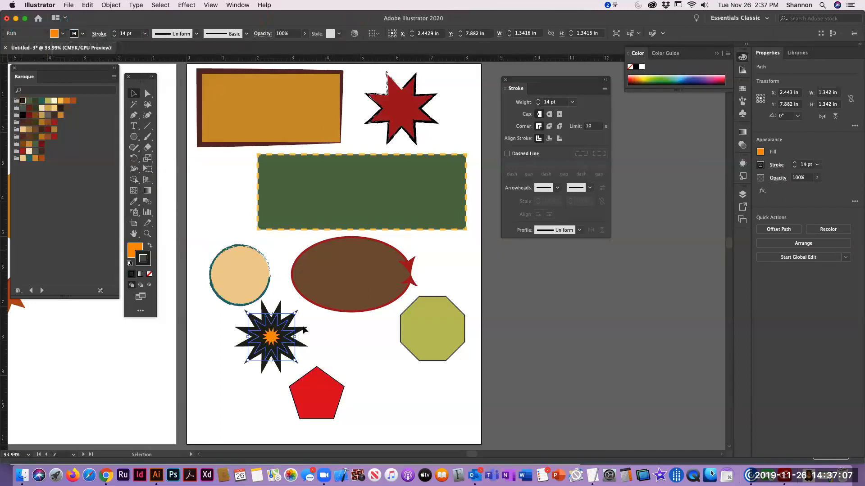
Try the Divider brush and the Denim Seam brush on the orange star's stroke
{"action": "left_click", "coordinate": [247, 34]}
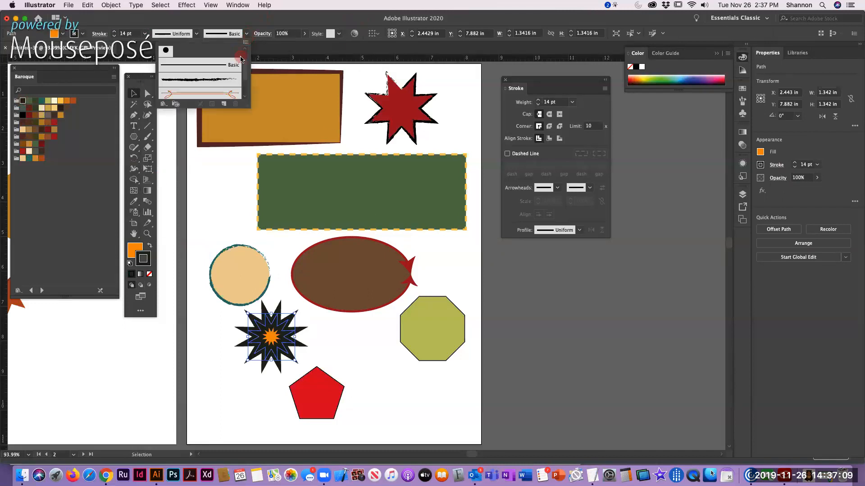
{"action": "left_click", "coordinate": [230, 95]}
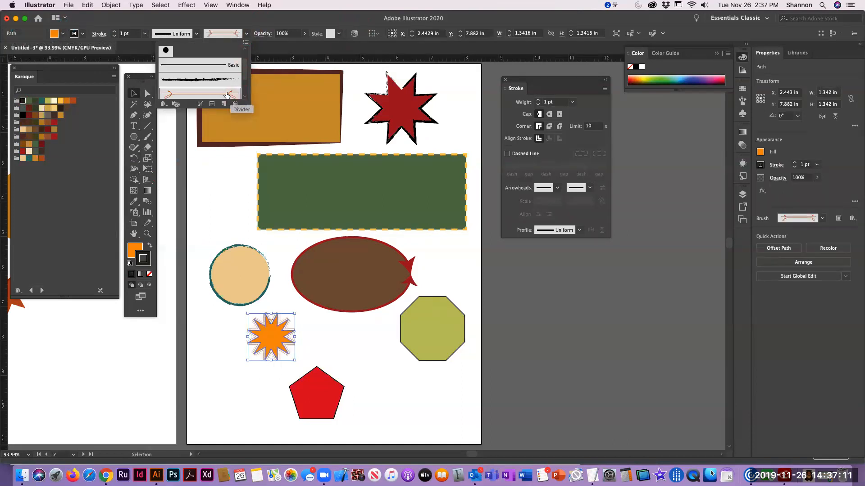
{"action": "left_click", "coordinate": [245, 96]}
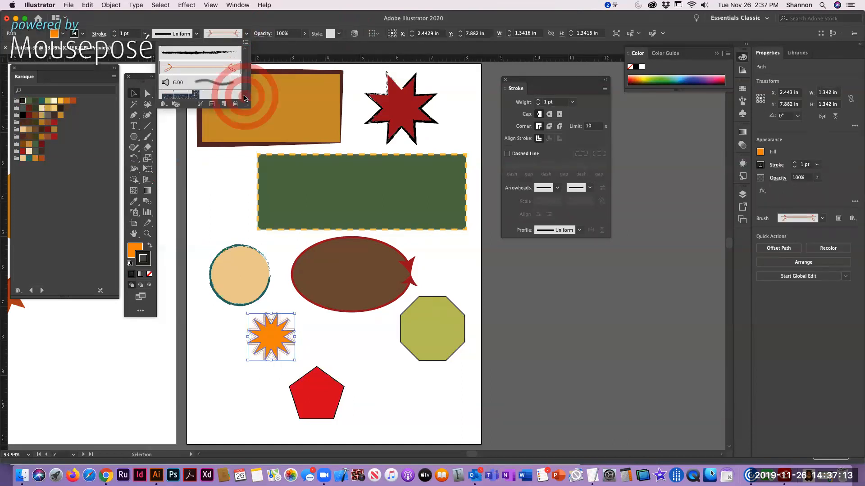
{"action": "left_click", "coordinate": [194, 97]}
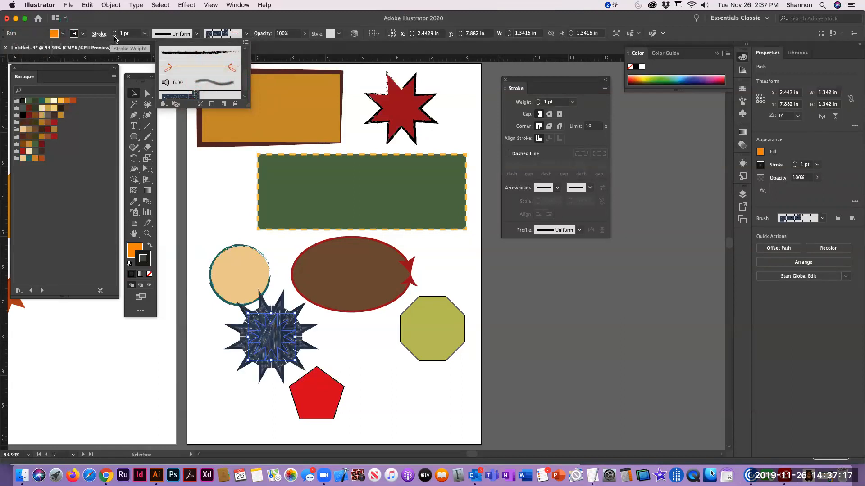
{"action": "left_click", "coordinate": [262, 346]}
{"action": "left_click", "coordinate": [340, 347]}
{"action": "left_click", "coordinate": [271, 346]}
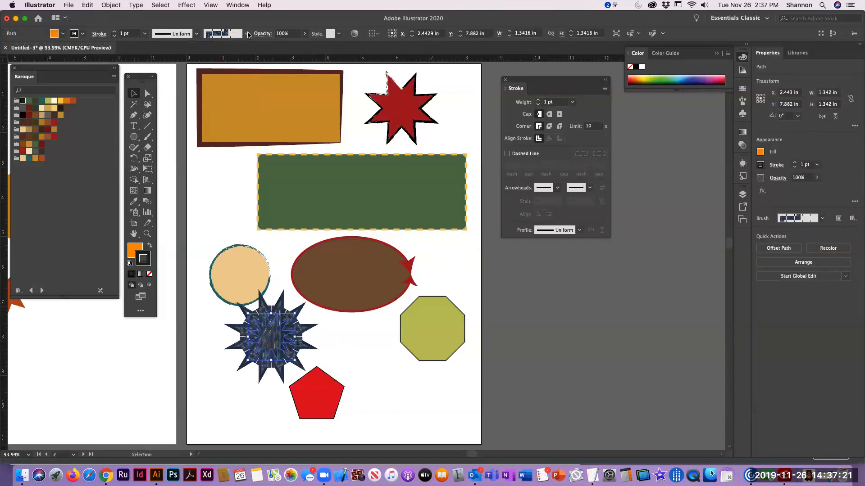
Apply the 6.00 bristle brush to the small star's stroke and deselect the star
{"action": "left_click", "coordinate": [247, 33]}
{"action": "left_click", "coordinate": [209, 82]}
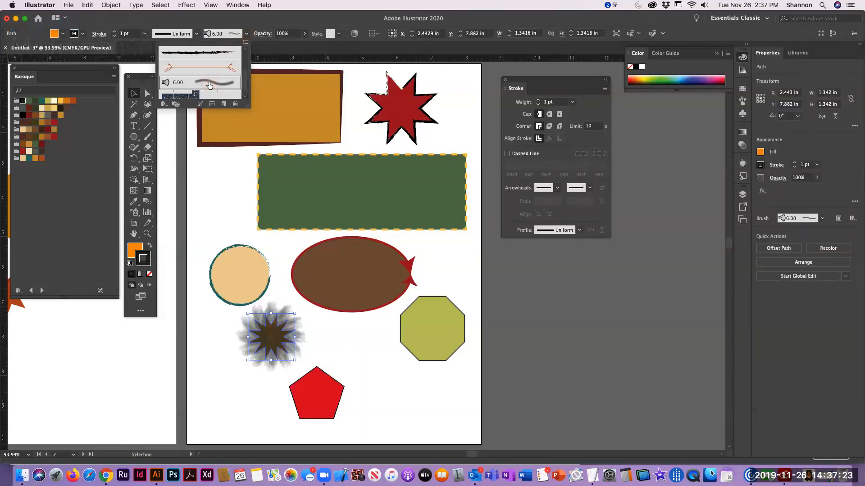
{"action": "left_click", "coordinate": [342, 361]}
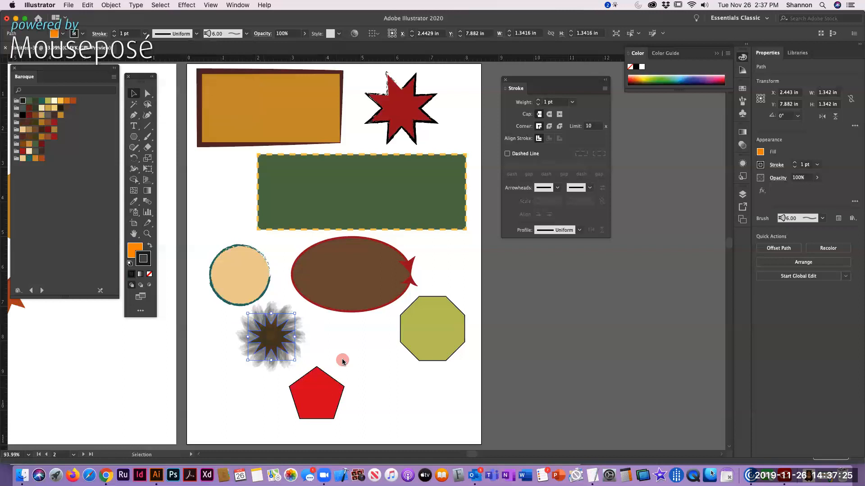
Give the olive-green octagon a 4 pt stroke in the burnt-orange swatch of the last Baroque color group
{"action": "left_click", "coordinate": [433, 339]}
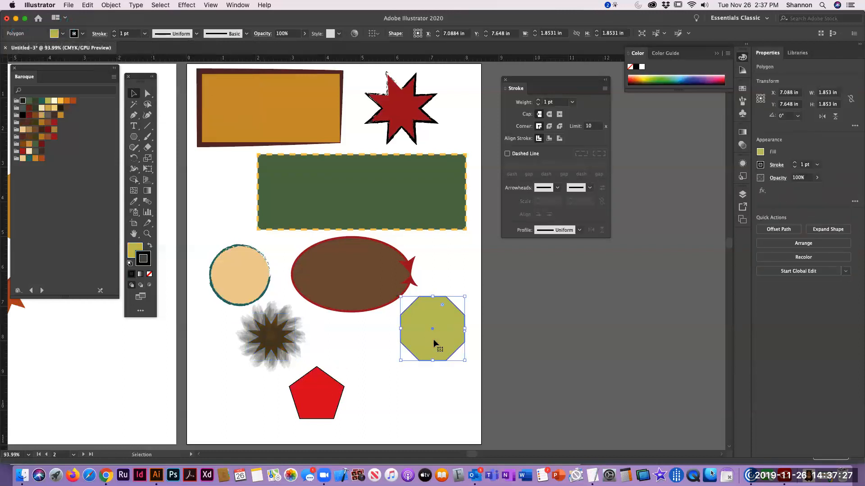
{"action": "left_click", "coordinate": [42, 159]}
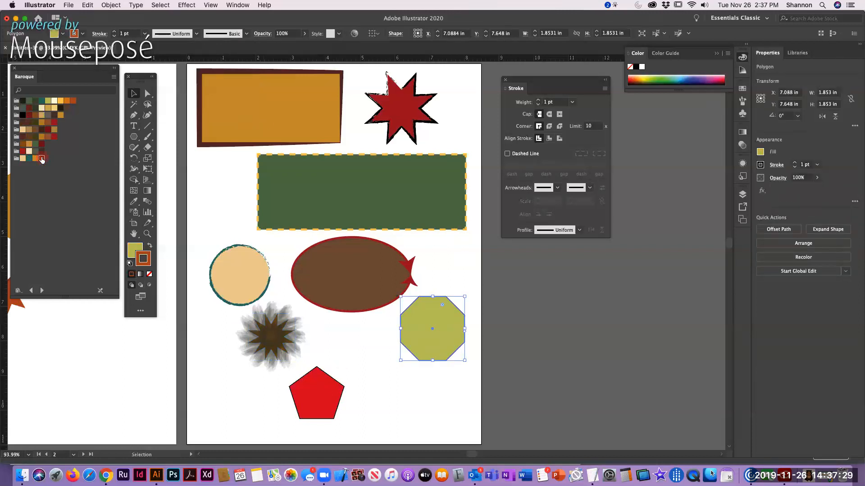
{"action": "left_click", "coordinate": [114, 31]}
{"action": "left_click", "coordinate": [113, 31]}
{"action": "left_click", "coordinate": [114, 31]}
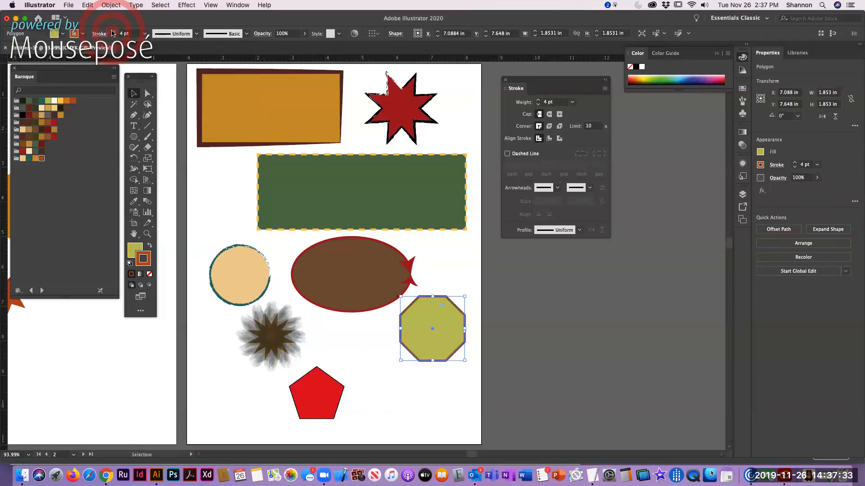
Apply the Divider brush to the octagon's stroke and deselect the octagon
{"action": "left_click", "coordinate": [247, 33]}
{"action": "left_click", "coordinate": [232, 68]}
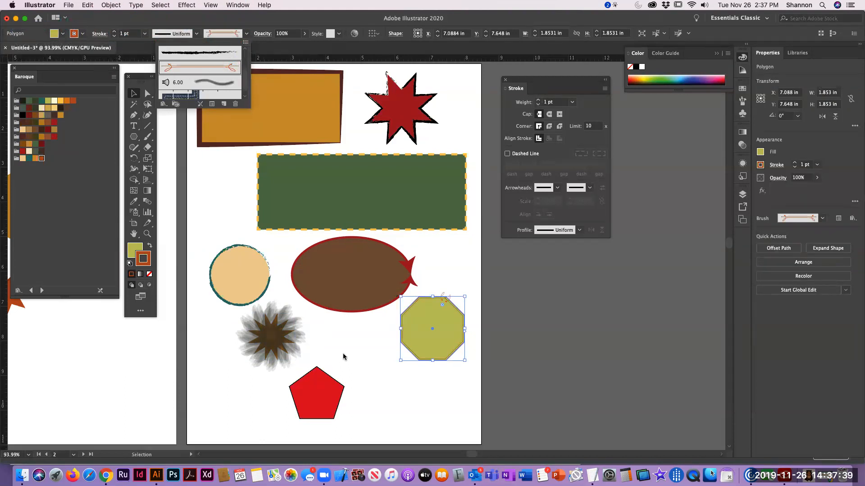
{"action": "left_click", "coordinate": [333, 363]}
Give the red pentagon a 4 pt stroke in a golden Baroque swatch
{"action": "left_click", "coordinate": [318, 394]}
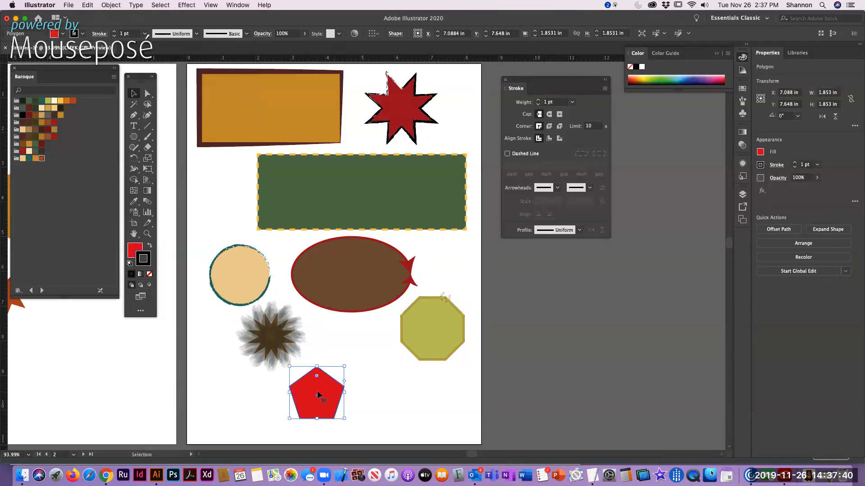
{"action": "left_click", "coordinate": [61, 115]}
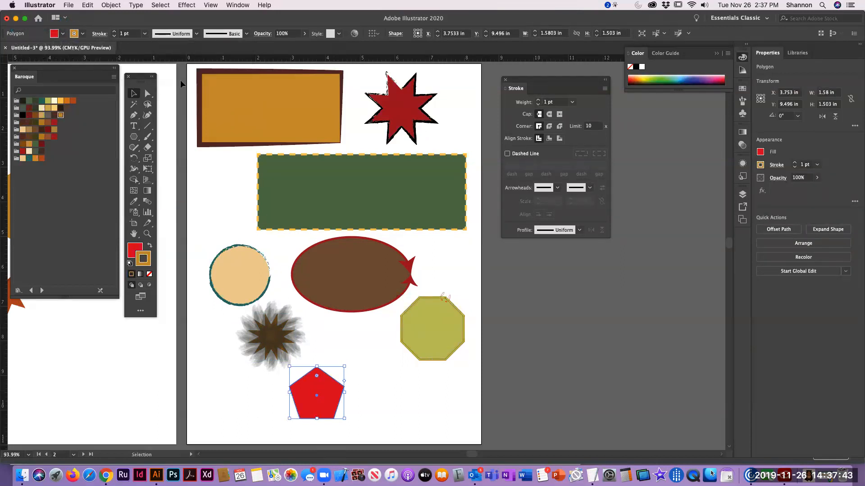
{"action": "left_click", "coordinate": [115, 31]}
{"action": "left_click", "coordinate": [114, 32]}
{"action": "left_click", "coordinate": [114, 32]}
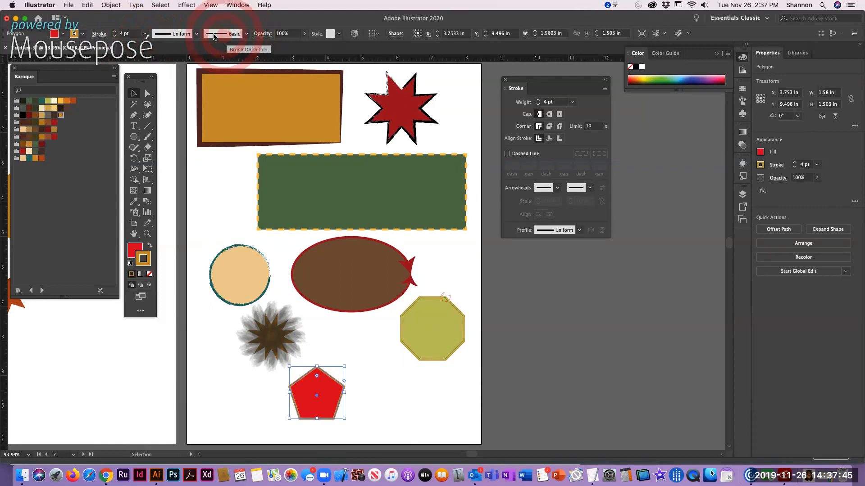
Try the 5 pt. Oval brush on the red pentagon's stroke
{"action": "left_click", "coordinate": [246, 34]}
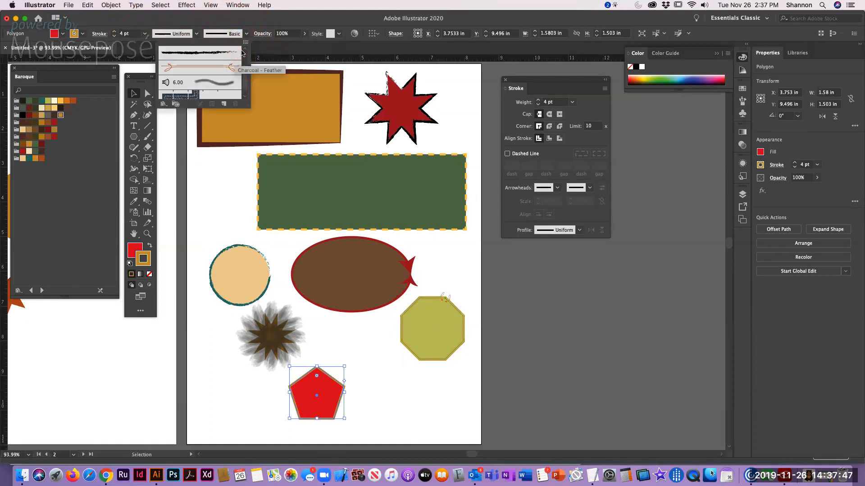
{"action": "left_click", "coordinate": [245, 49]}
{"action": "left_click", "coordinate": [246, 50]}
{"action": "left_click", "coordinate": [245, 49]}
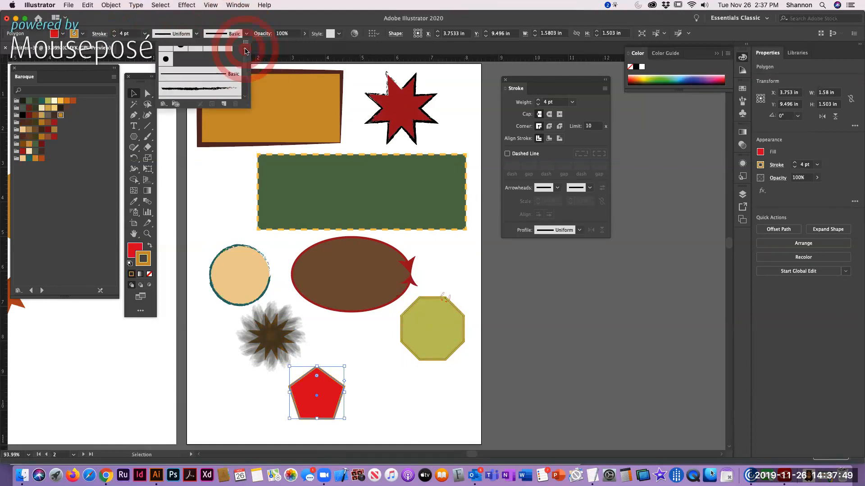
{"action": "left_click", "coordinate": [209, 53]}
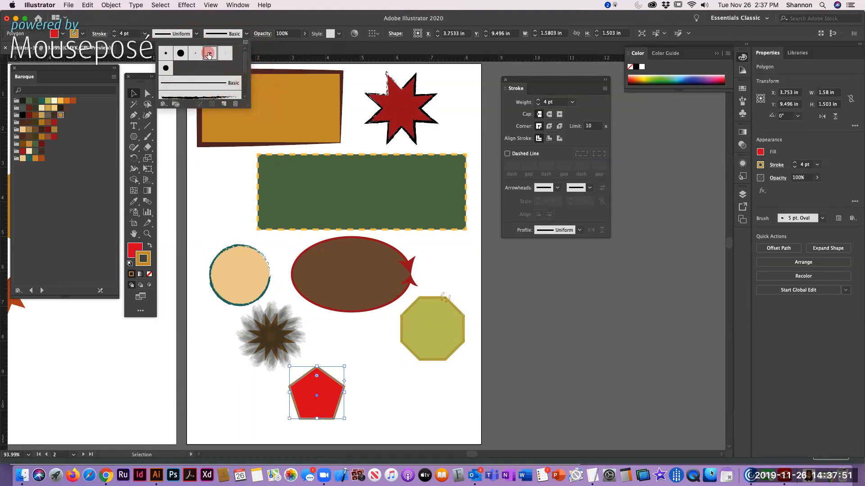
Apply the Denim Seam brush to the pentagon's stroke and deselect the pentagon
{"action": "left_click_drag", "start_coordinate": [246, 60], "coordinate": [250, 90]}
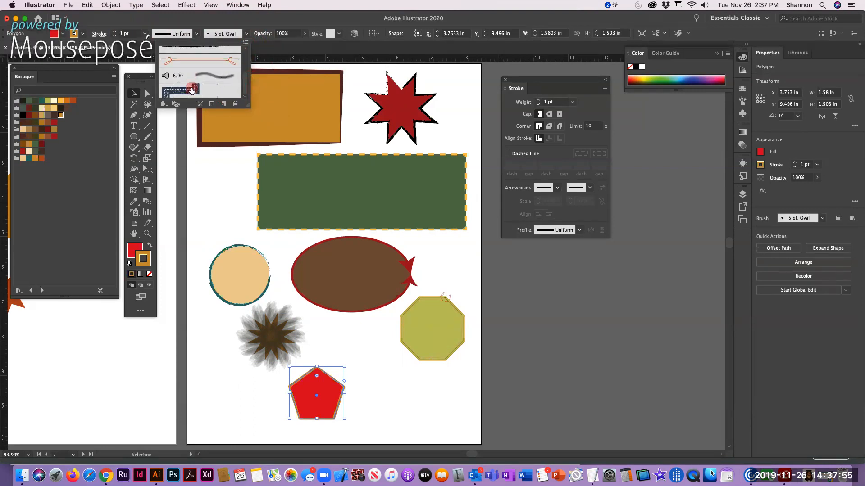
{"action": "left_click", "coordinate": [192, 92]}
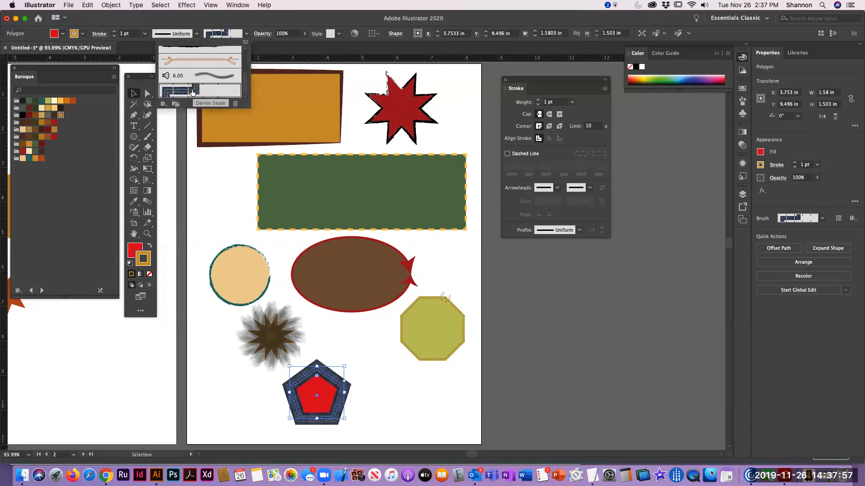
{"action": "left_click", "coordinate": [368, 379]}
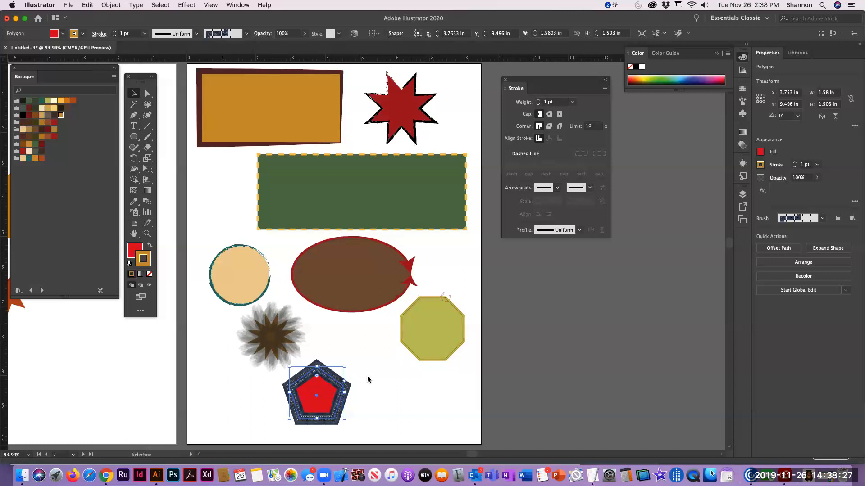
{"action": "left_click", "coordinate": [367, 378]}
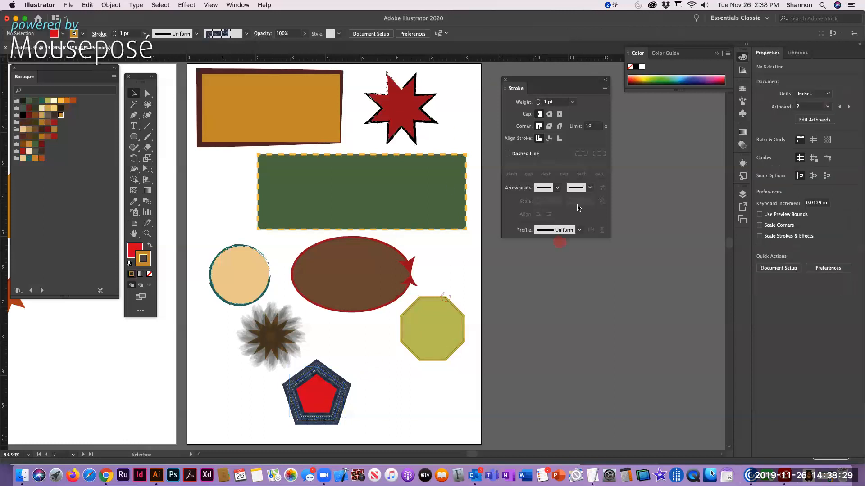
Switch to Chrome to check the Week 1 assignment instructions for the artboards
{"action": "key", "text": "space"}
{"action": "left_click_drag", "start_coordinate": [193, 191], "coordinate": [143, 238]}
{"action": "left_click_drag", "start_coordinate": [406, 244], "coordinate": [511, 314]}
{"action": "key", "text": "super+Tab"}
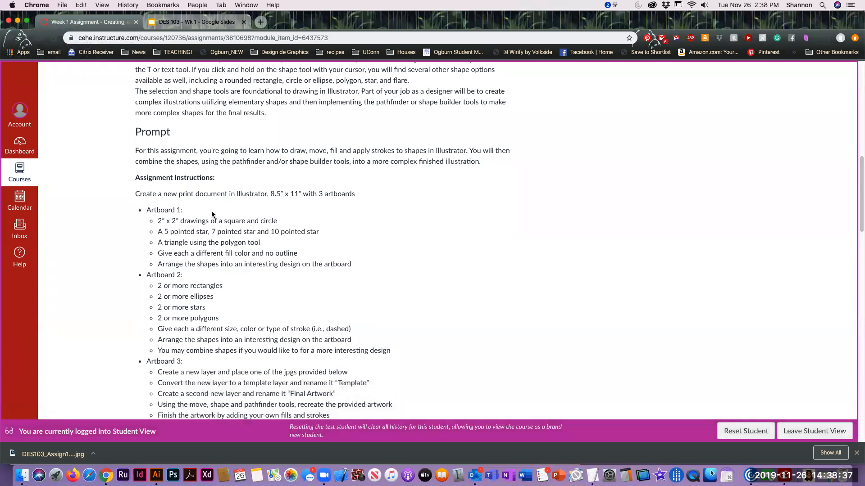
Copy the file name DES103_Assignment1_FirstLast.ai from the submission requirements and return to Illustrator
{"action": "scroll", "coordinate": [211, 214], "scroll_direction": "down", "scroll_amount": 4}
{"action": "scroll", "coordinate": [237, 339], "scroll_direction": "down", "scroll_amount": 1}
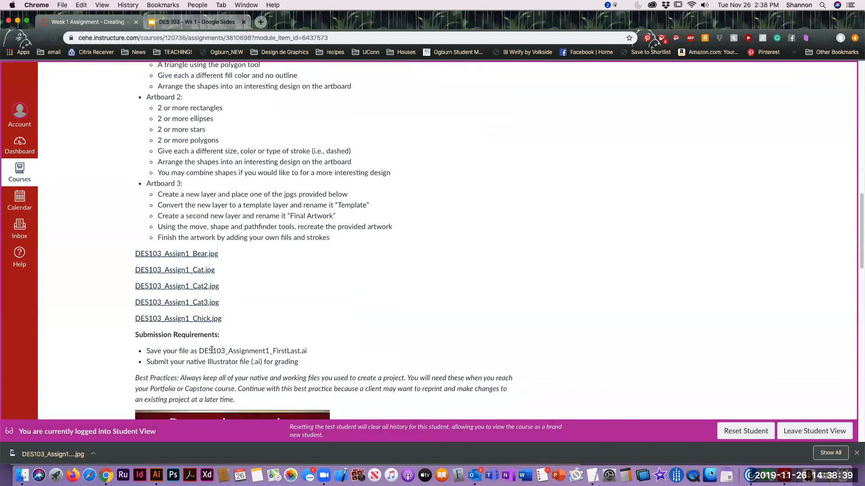
{"action": "left_click_drag", "start_coordinate": [199, 351], "coordinate": [310, 351]}
{"action": "key", "text": "super+c"}
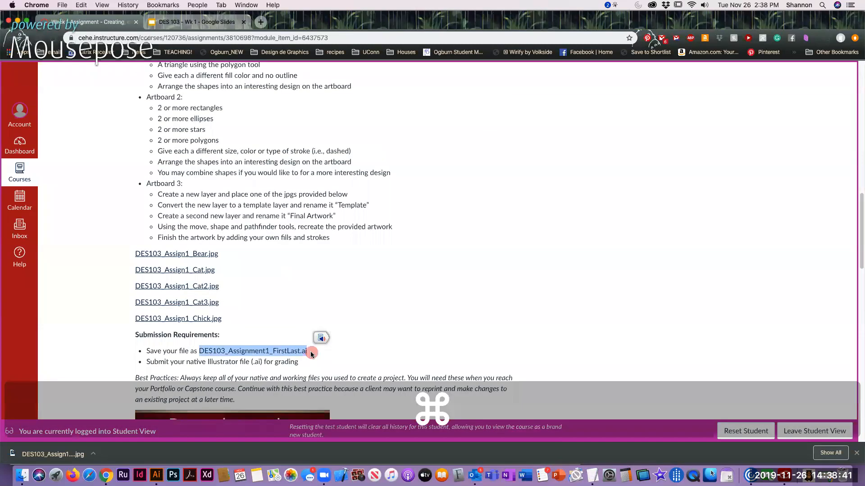
{"action": "key", "text": "super+Tab"}
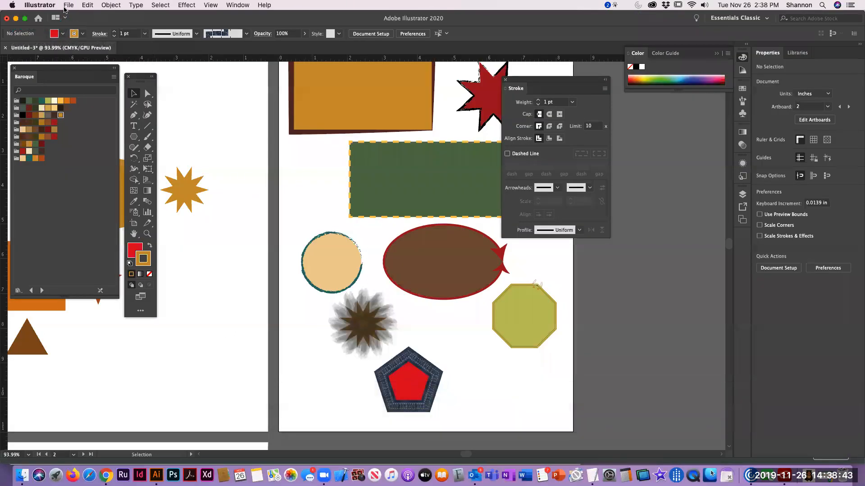
Start saving the document under a new name and browse to Mod 12-DES103-Lab > DES103 > Week 1 > Assignment
{"action": "left_click", "coordinate": [67, 5]}
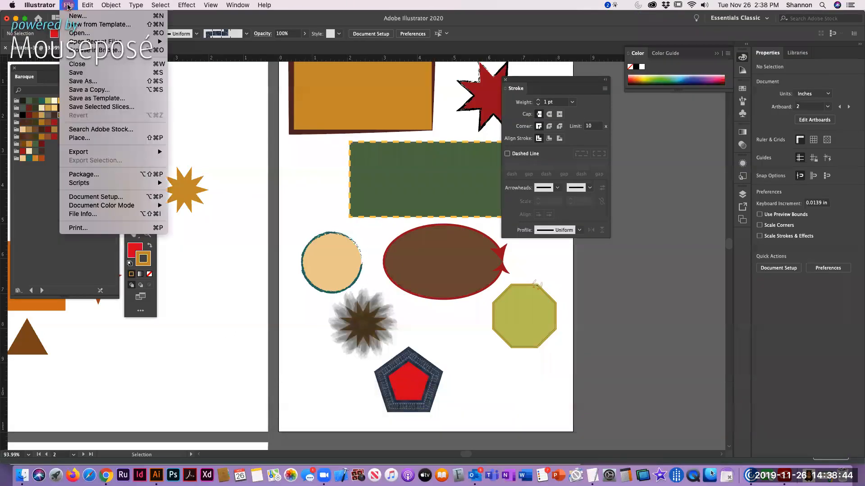
{"action": "left_click", "coordinate": [81, 82]}
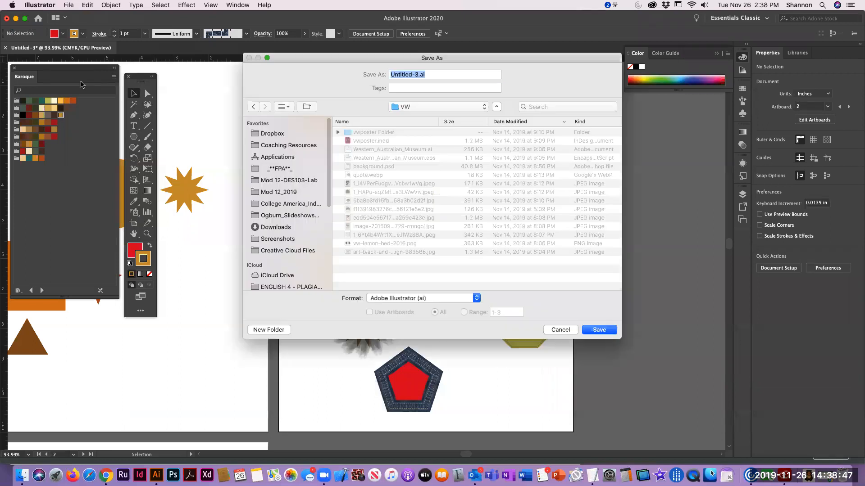
{"action": "left_click", "coordinate": [291, 180]}
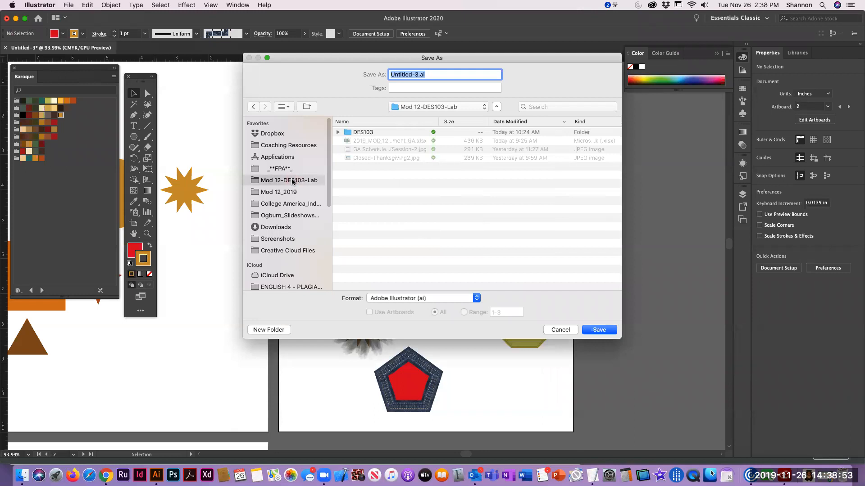
{"action": "double_click", "coordinate": [347, 132]}
{"action": "left_click", "coordinate": [364, 137]}
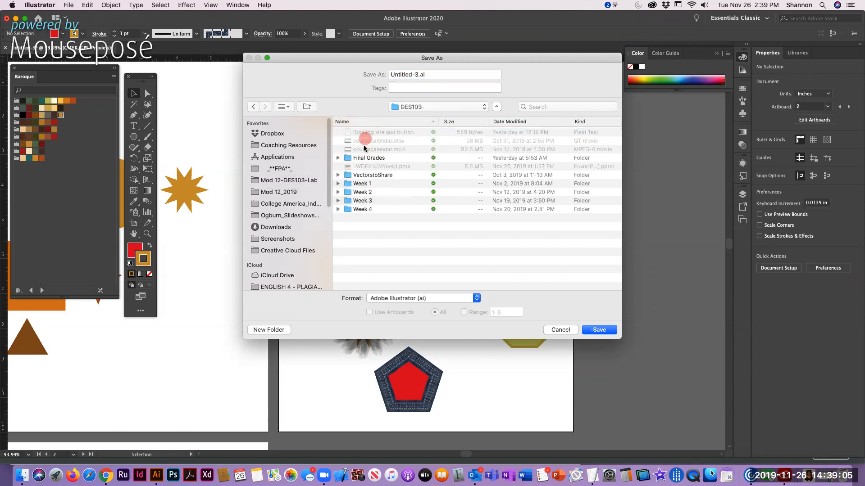
{"action": "left_click", "coordinate": [356, 184]}
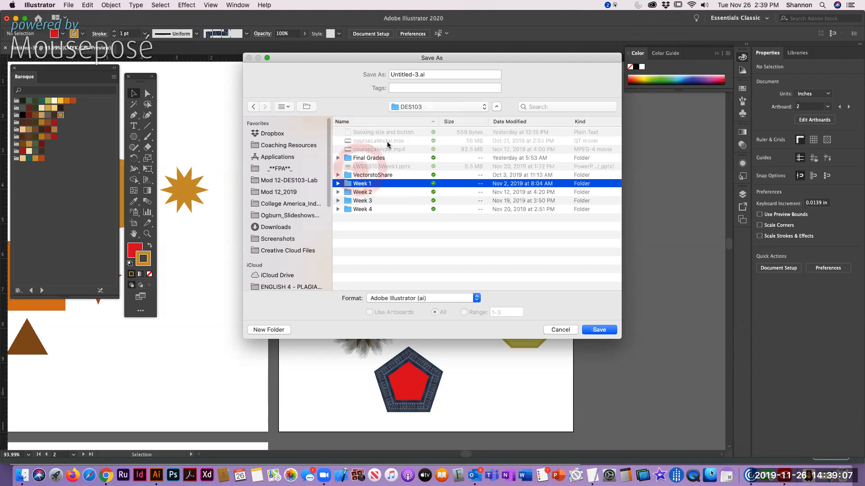
{"action": "double_click", "coordinate": [350, 184]}
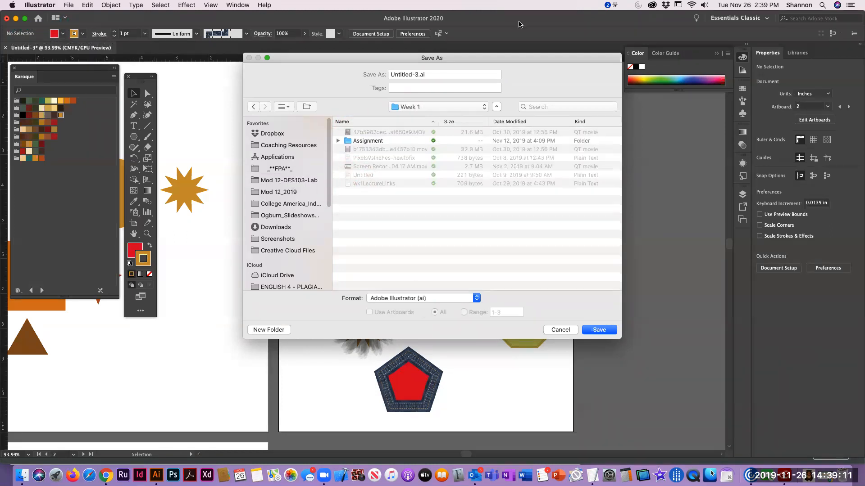
{"action": "double_click", "coordinate": [356, 141]}
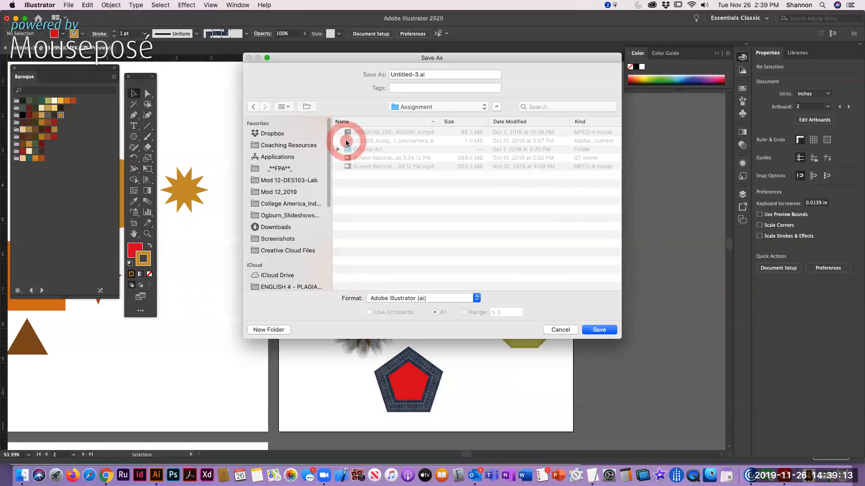
Copy DES103_Assignment1_FirstLast.ai again from the assignment page in Chrome and paste it over the file name in Illustrator's save dialog
{"action": "left_click_drag", "start_coordinate": [428, 75], "coordinate": [299, 56]}
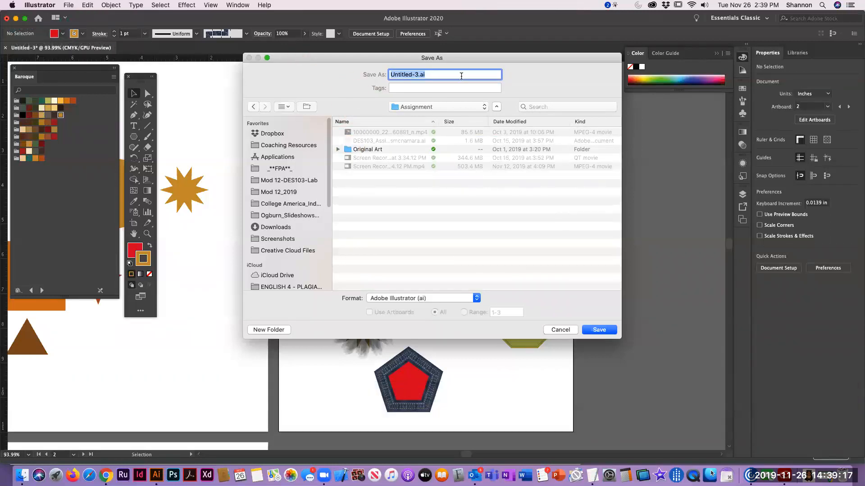
{"action": "key", "text": "super+Tab"}
{"action": "key", "text": "super+c"}
{"action": "key", "text": "super+Tab"}
{"action": "key", "text": "super+Tab"}
{"action": "right_click", "coordinate": [265, 350]}
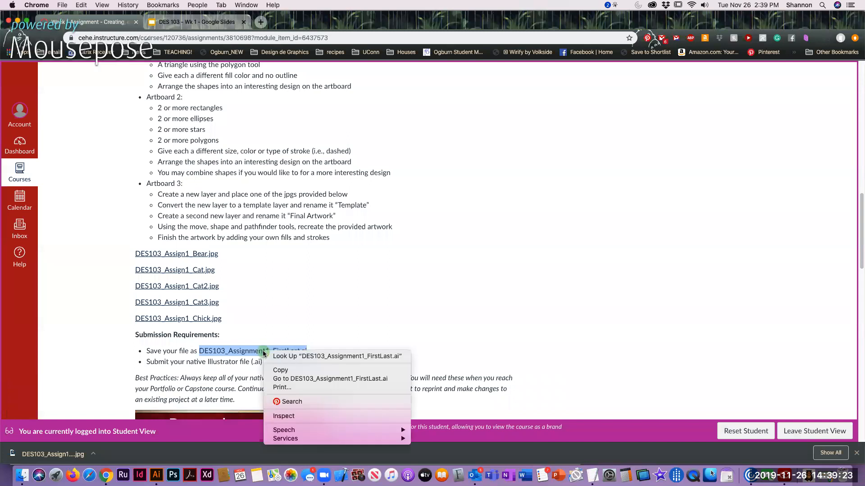
{"action": "left_click", "coordinate": [277, 370]}
{"action": "key", "text": "super+Tab"}
{"action": "key", "text": "super+v"}
{"action": "right_click", "coordinate": [439, 75]}
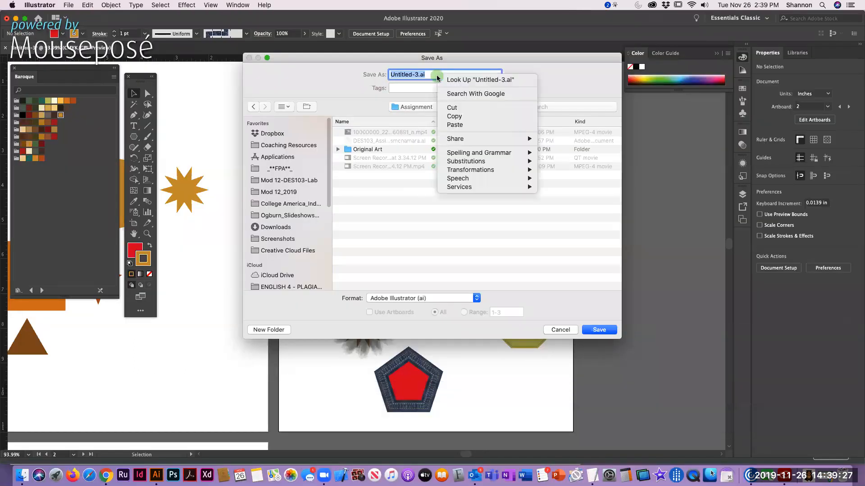
{"action": "left_click", "coordinate": [459, 125]}
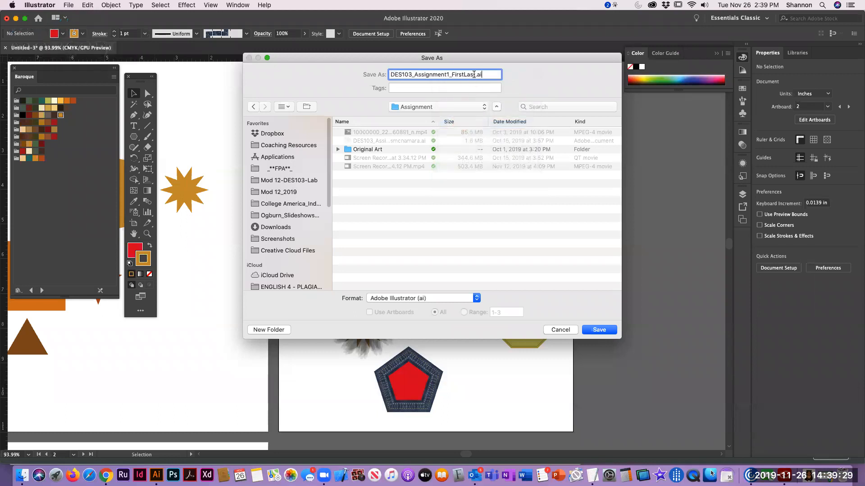
Replace FirstLast in the file name with the author's first and last name in lowercase
{"action": "left_click_drag", "start_coordinate": [476, 75], "coordinate": [452, 76]}
{"action": "type", "text": "s"}
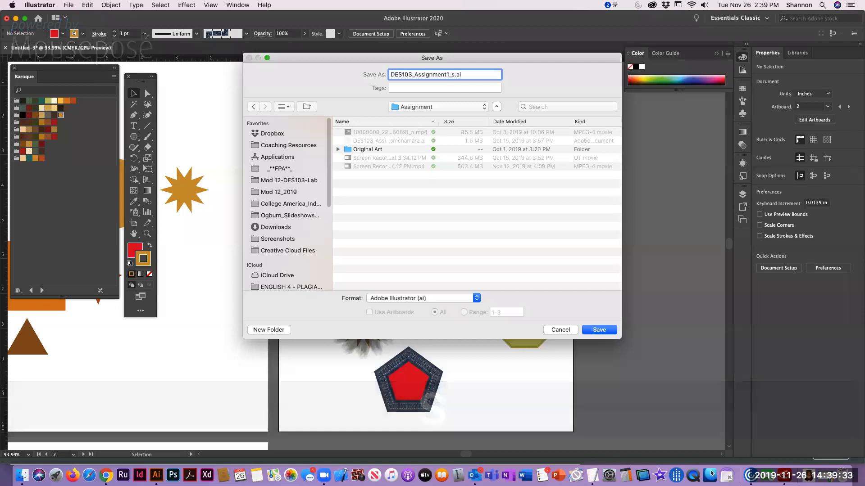
{"action": "type", "text": "h"}
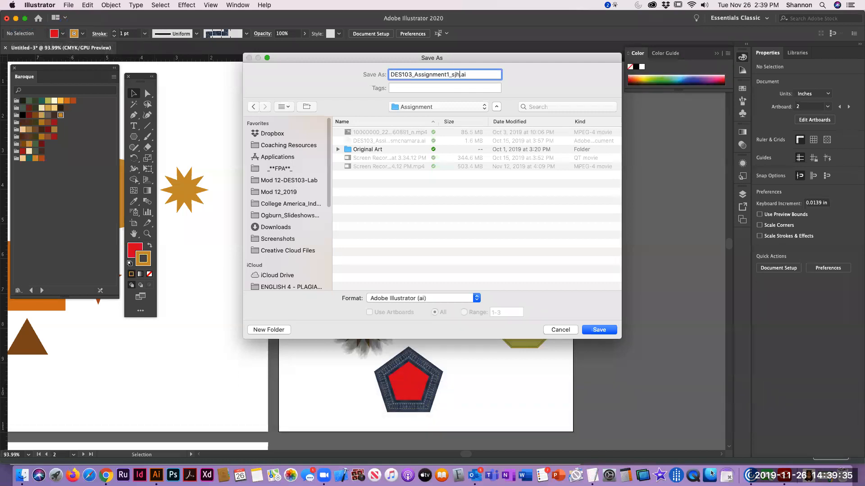
{"action": "type", "text": "annonmcnamara"}
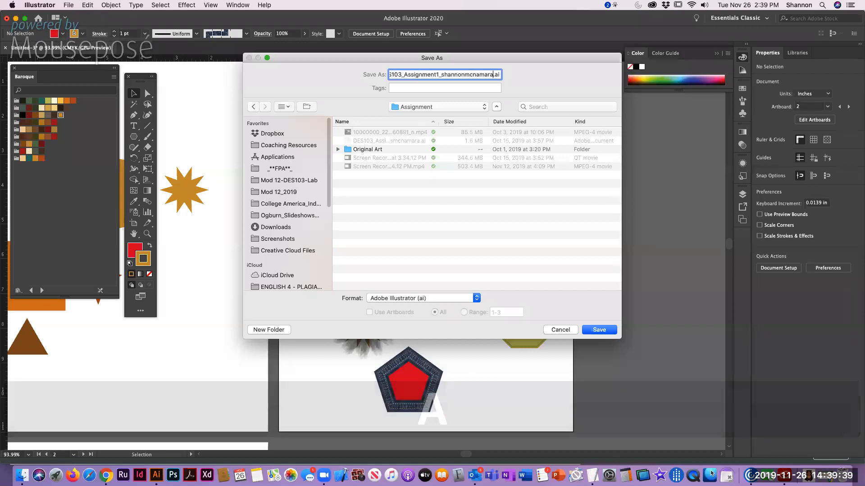
Try to save the file in Adobe Illustrator (ai) format with the default Illustrator 2020 options
{"action": "left_click", "coordinate": [380, 301]}
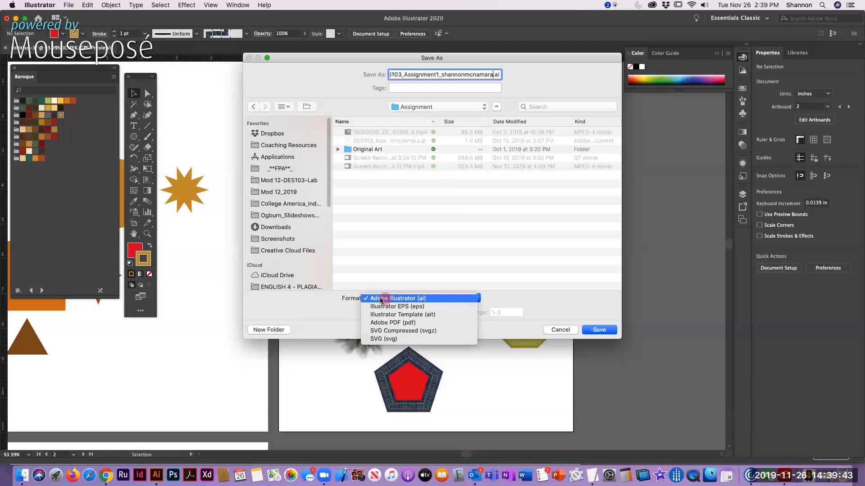
{"action": "left_click", "coordinate": [431, 299]}
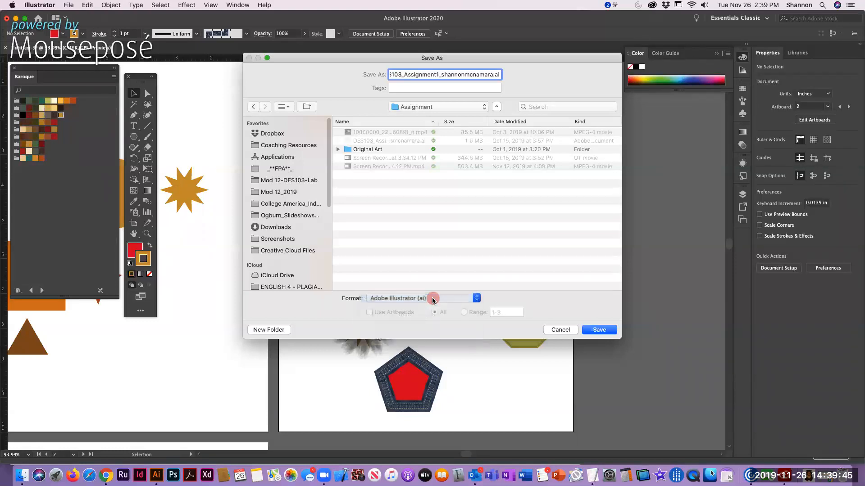
{"action": "left_click", "coordinate": [599, 330]}
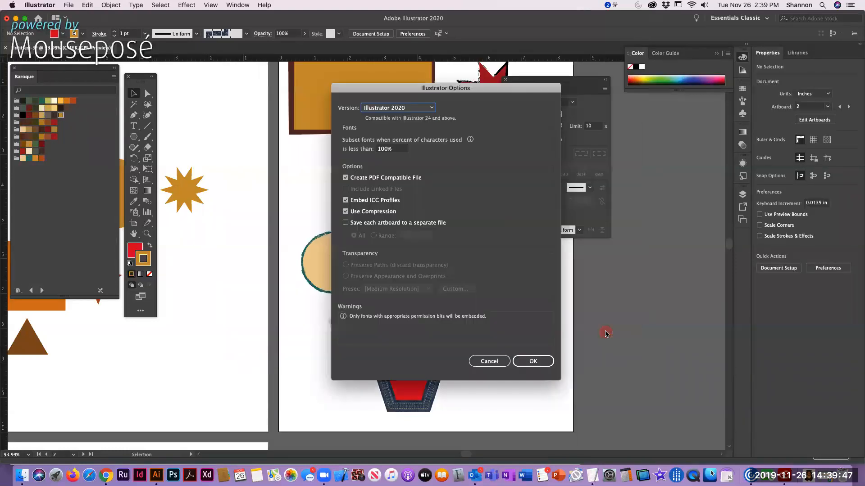
{"action": "left_click", "coordinate": [533, 361]}
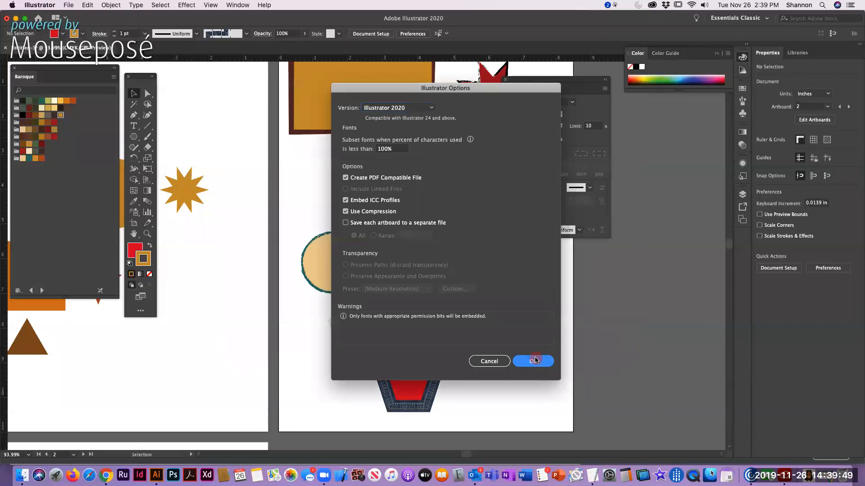
Relaunch Illustrator from Chrome and accept opening the recovered document
{"action": "key", "text": "super+Tab"}
{"action": "left_click", "coordinate": [344, 335]}
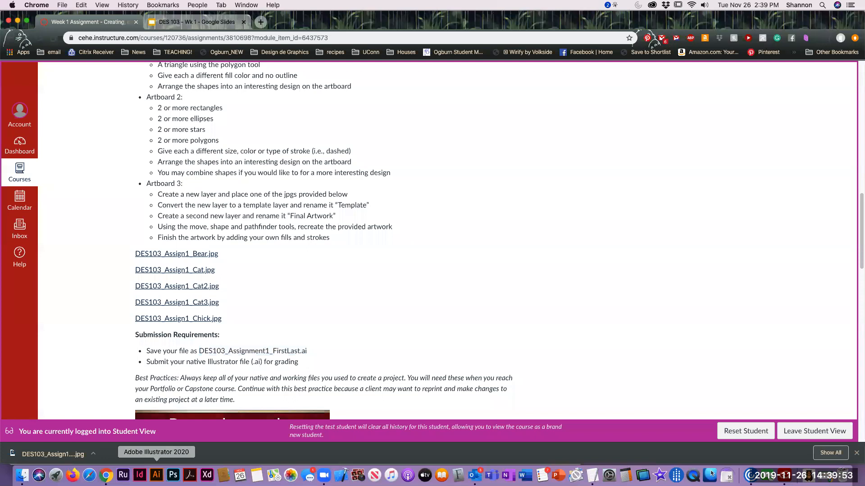
{"action": "left_click", "coordinate": [157, 475]}
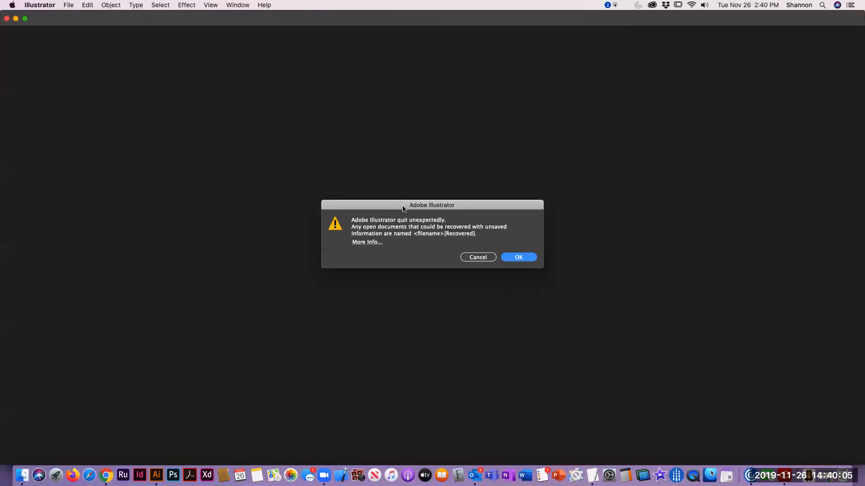
{"action": "left_click", "coordinate": [521, 258]}
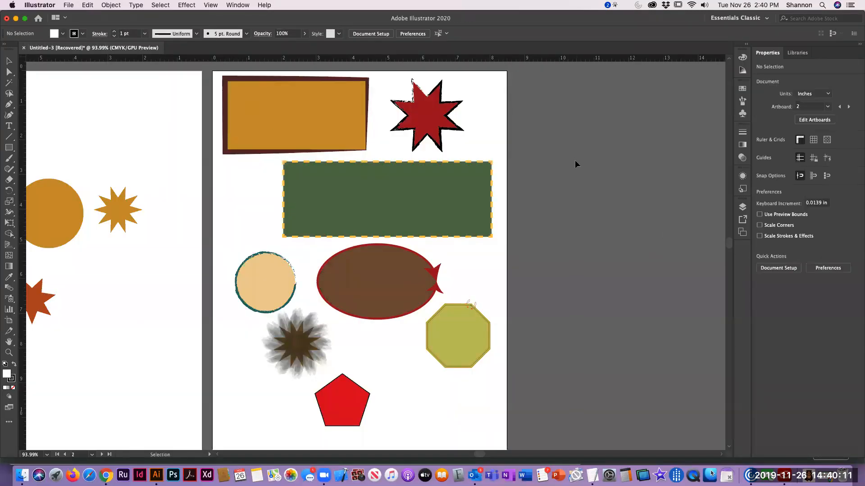
{"action": "left_click", "coordinate": [564, 161]}
{"action": "left_click", "coordinate": [119, 170]}
Save the recovered document in the Assignment folder as DES103_Assignment1_ plus the author's full name, in Adobe Illustrator (ai) format with default options
{"action": "key", "text": "shift+super"}
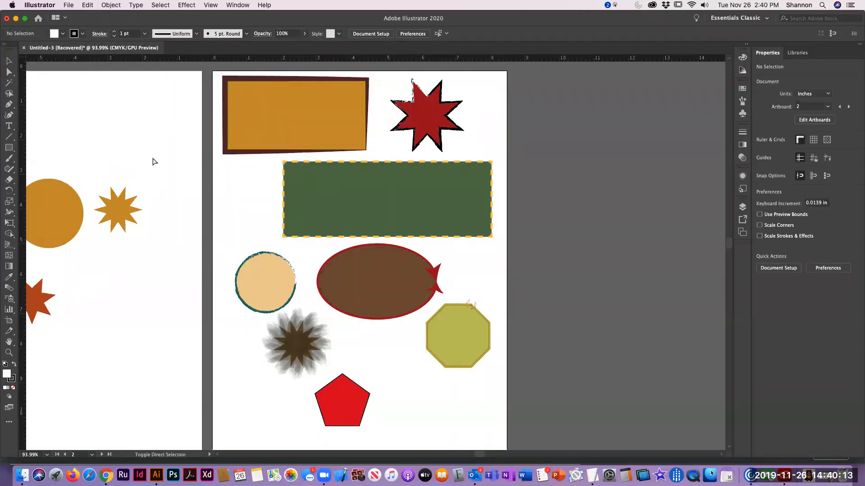
{"action": "key", "text": "shift+super+s"}
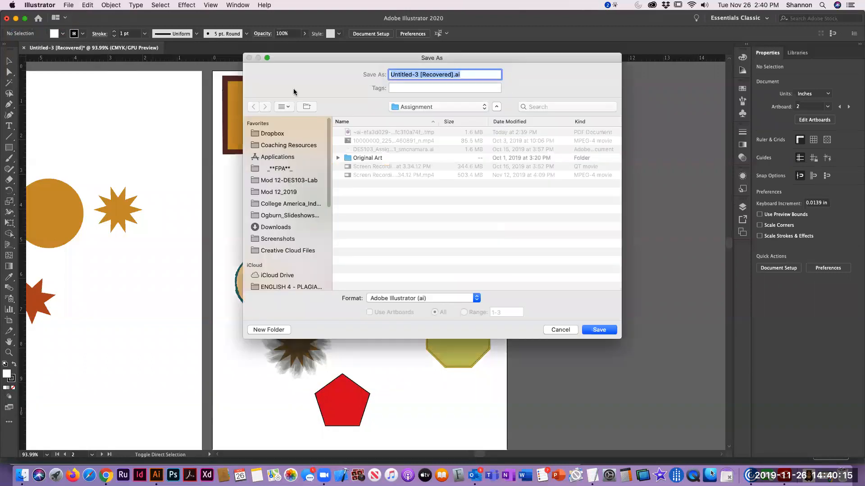
{"action": "key", "text": "super"}
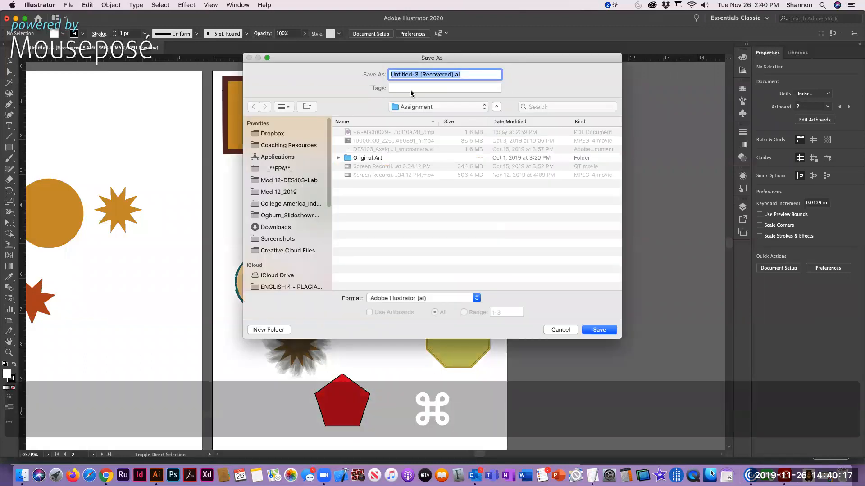
{"action": "left_click", "coordinate": [417, 108]}
{"action": "left_click", "coordinate": [418, 108]}
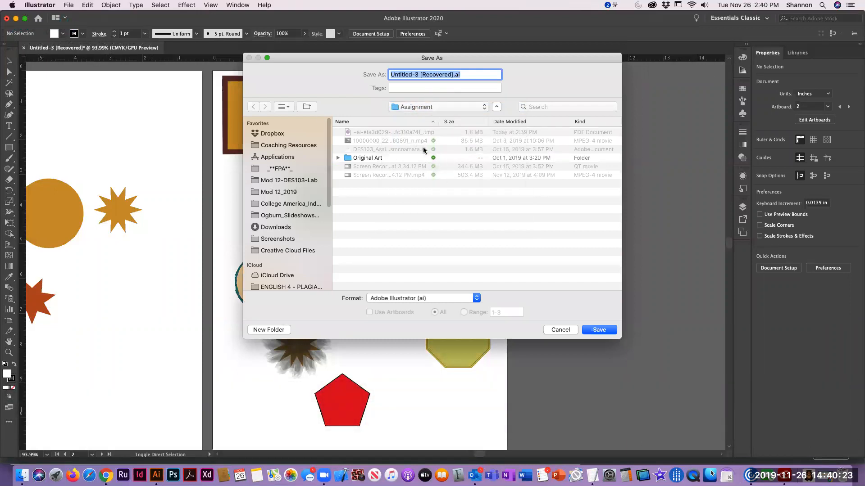
{"action": "key", "text": "super+v"}
{"action": "left_click", "coordinate": [457, 75]}
{"action": "left_click", "coordinate": [454, 74]}
{"action": "type", "text": "hannon"}
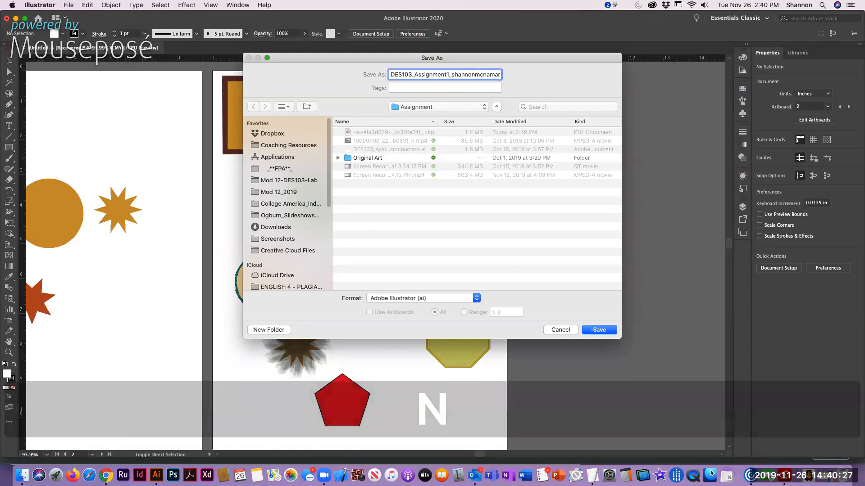
{"action": "left_click", "coordinate": [612, 331]}
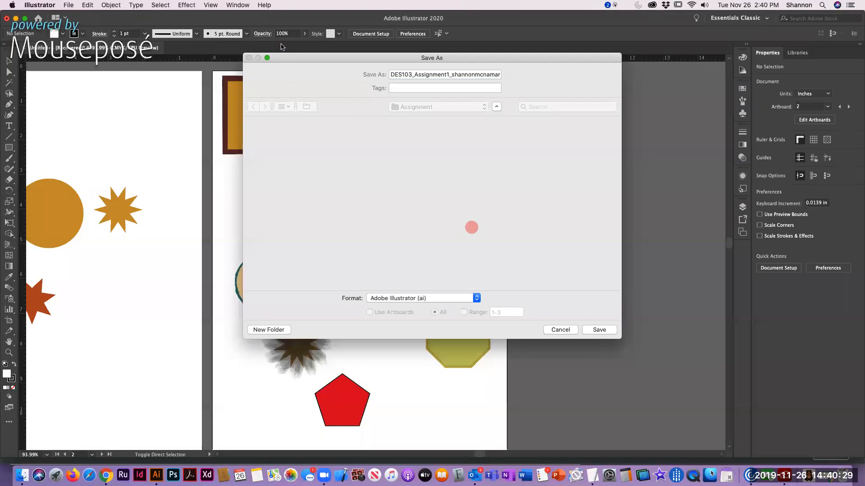
{"action": "key", "text": "Return"}
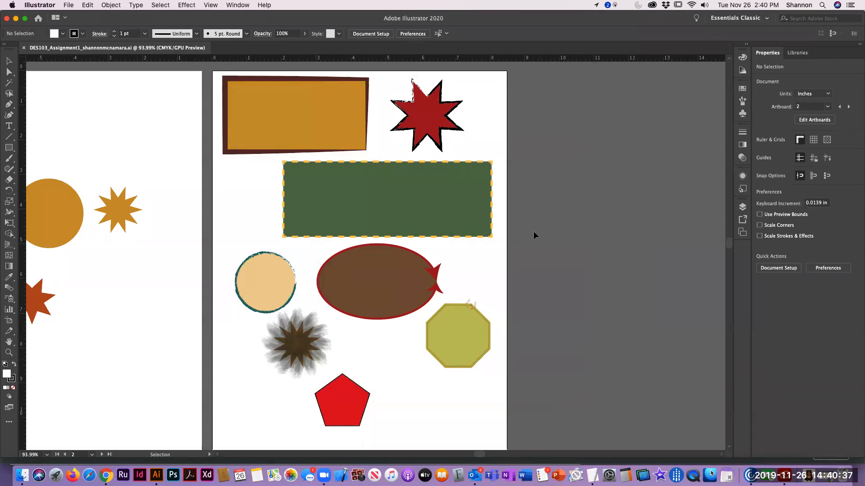
Bring the blank Artboard 3 into view, dismiss the problem report, send Adobe the crash report and make the artboard active
{"action": "key", "text": "space"}
{"action": "left_click_drag", "start_coordinate": [139, 320], "coordinate": [305, 144]}
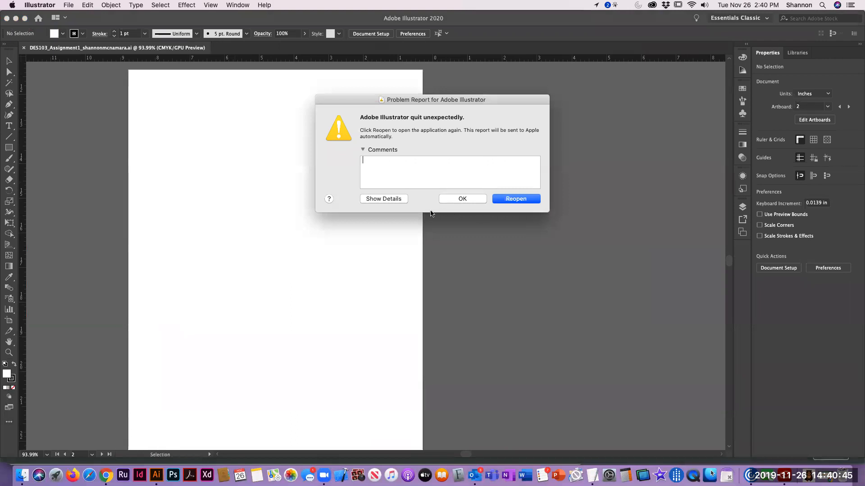
{"action": "left_click", "coordinate": [461, 199]}
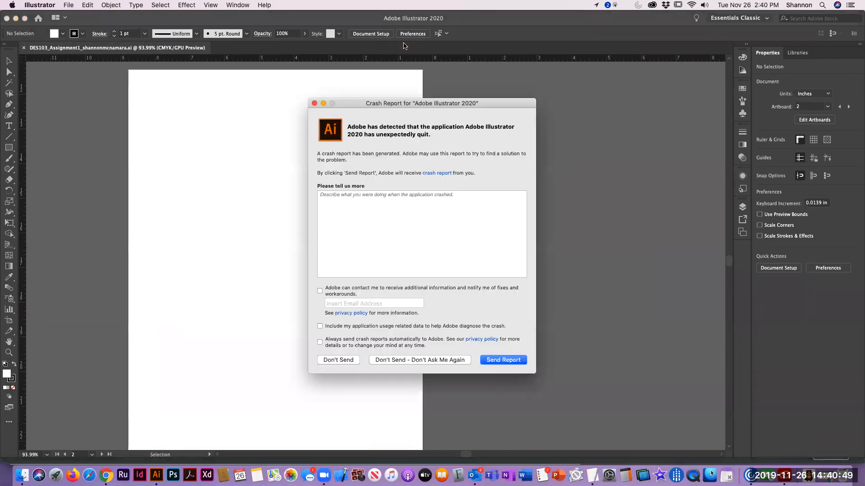
{"action": "left_click", "coordinate": [498, 360]}
{"action": "left_click", "coordinate": [500, 154]}
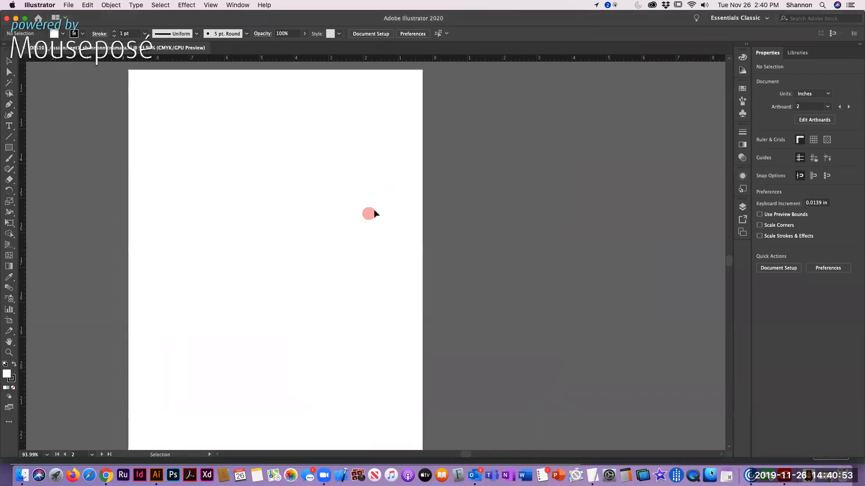
{"action": "left_click", "coordinate": [395, 152]}
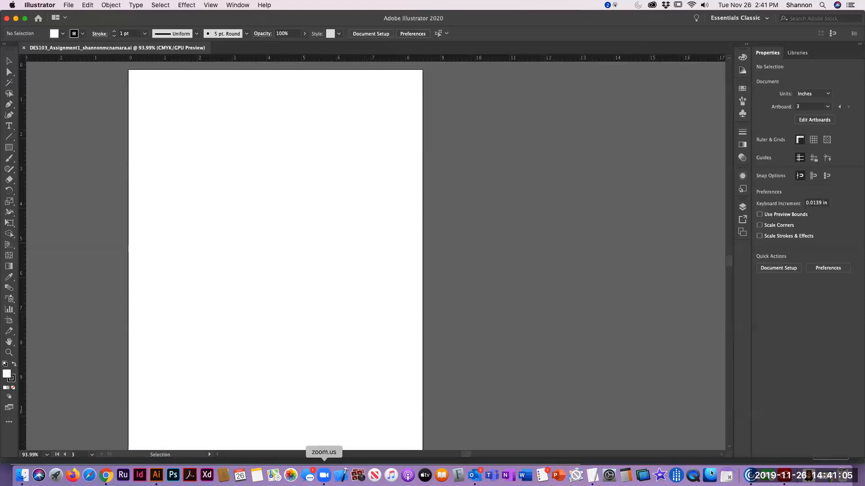
{"action": "left_click", "coordinate": [324, 475]}
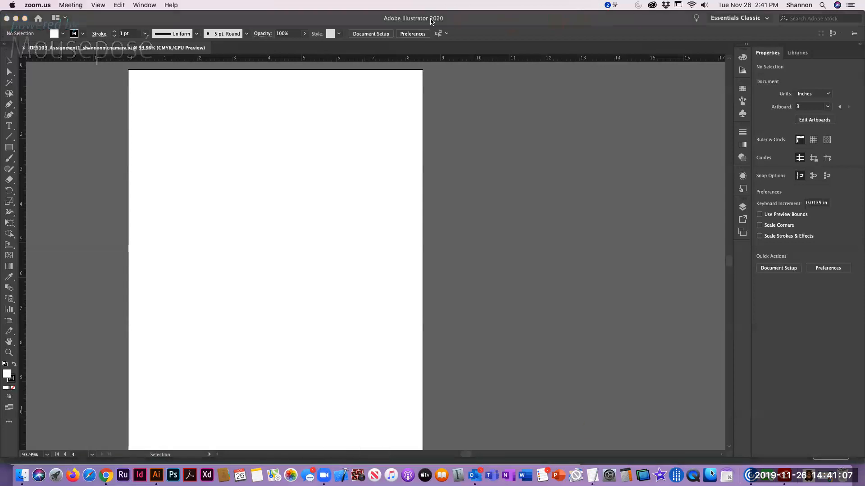